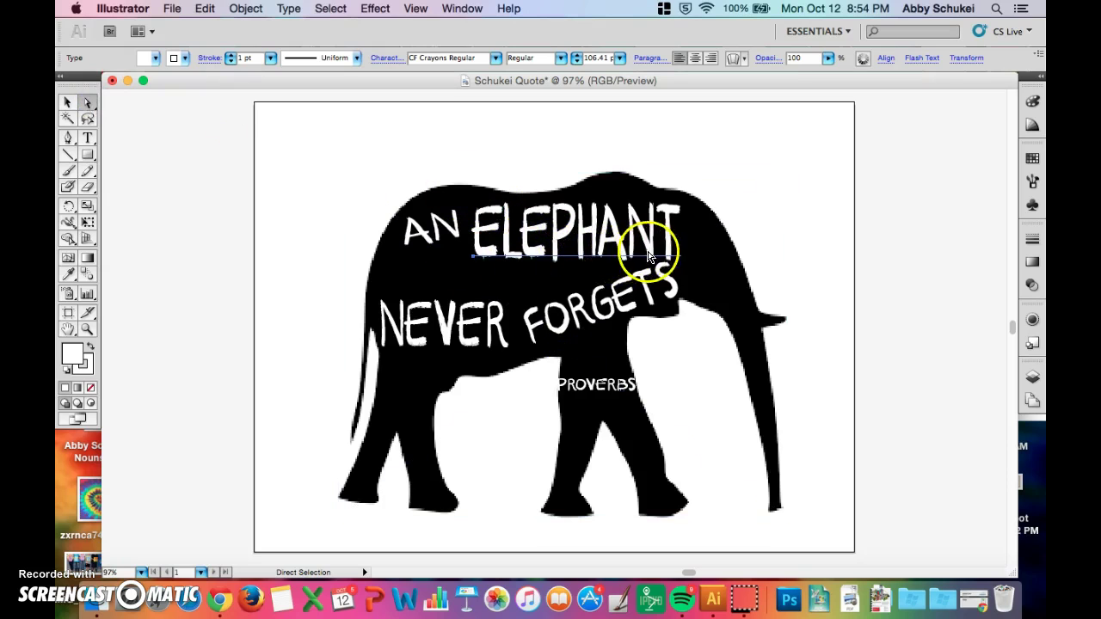
Apply an envelope mesh with 1 row and 8 columns to the word ELEPHANT
left_click(247, 10)
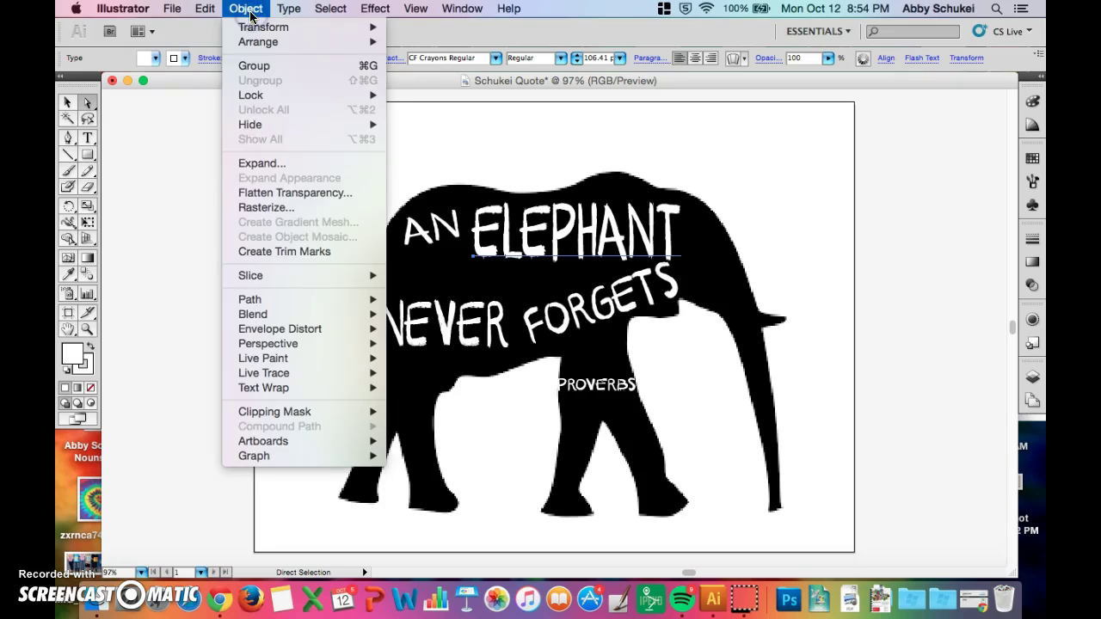
mouse_move(337, 334)
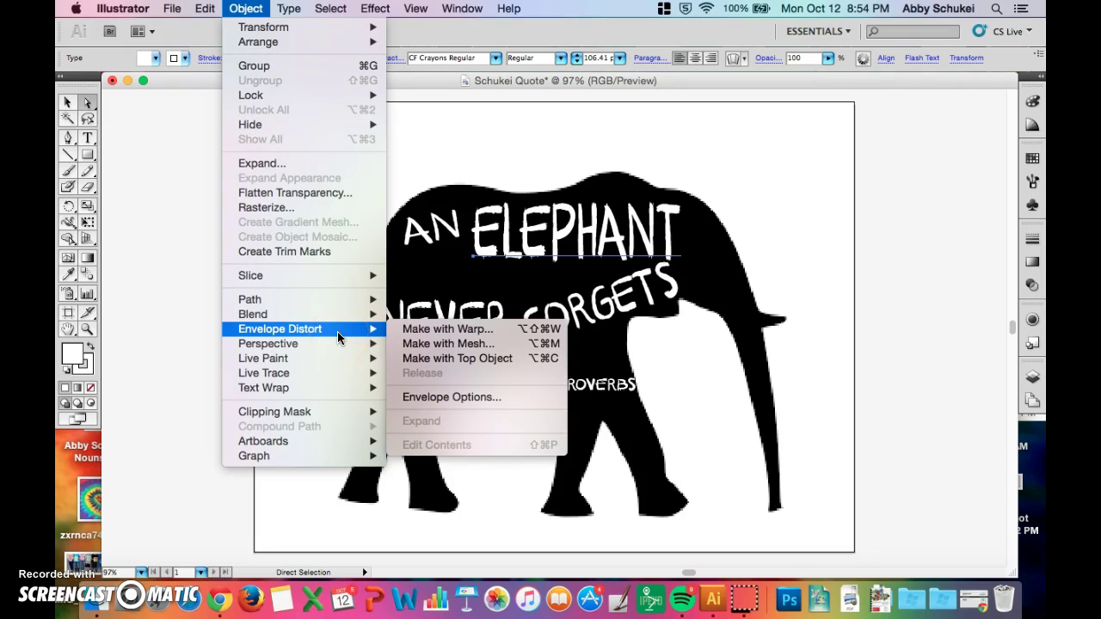
left_click(447, 344)
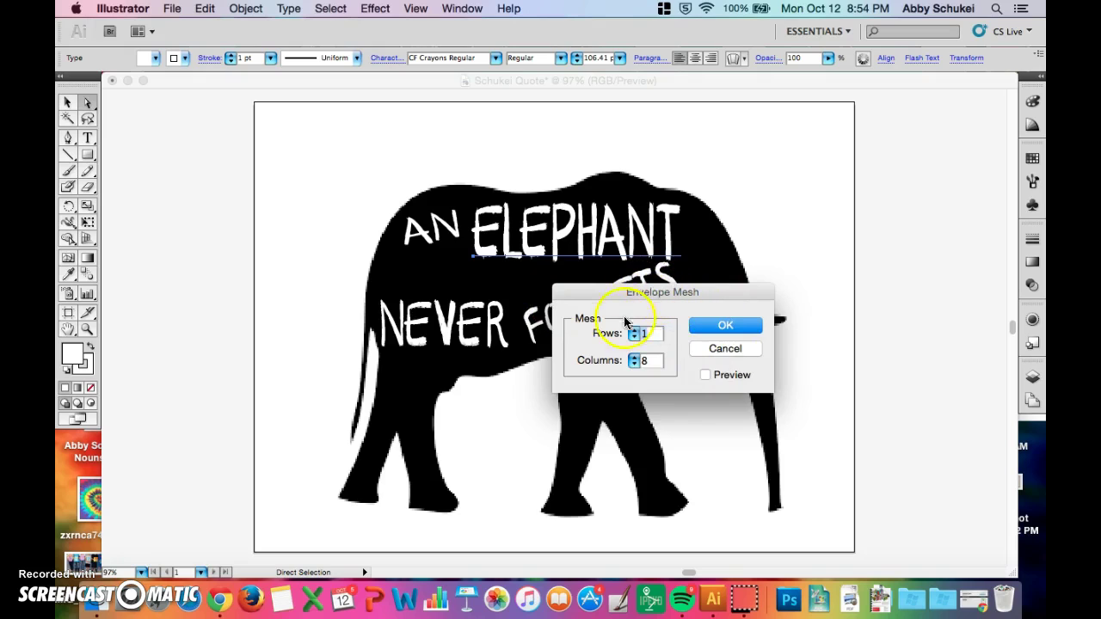
left_click(641, 360)
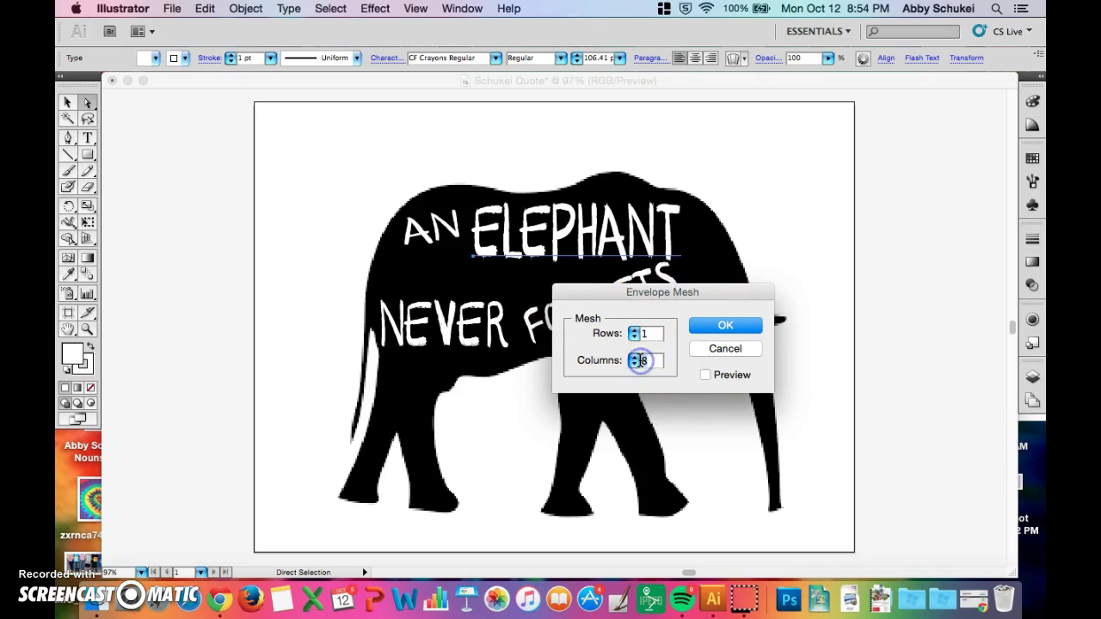
left_click(663, 339)
double_click(650, 337)
type("4")
left_click_drag(719, 295, 819, 277)
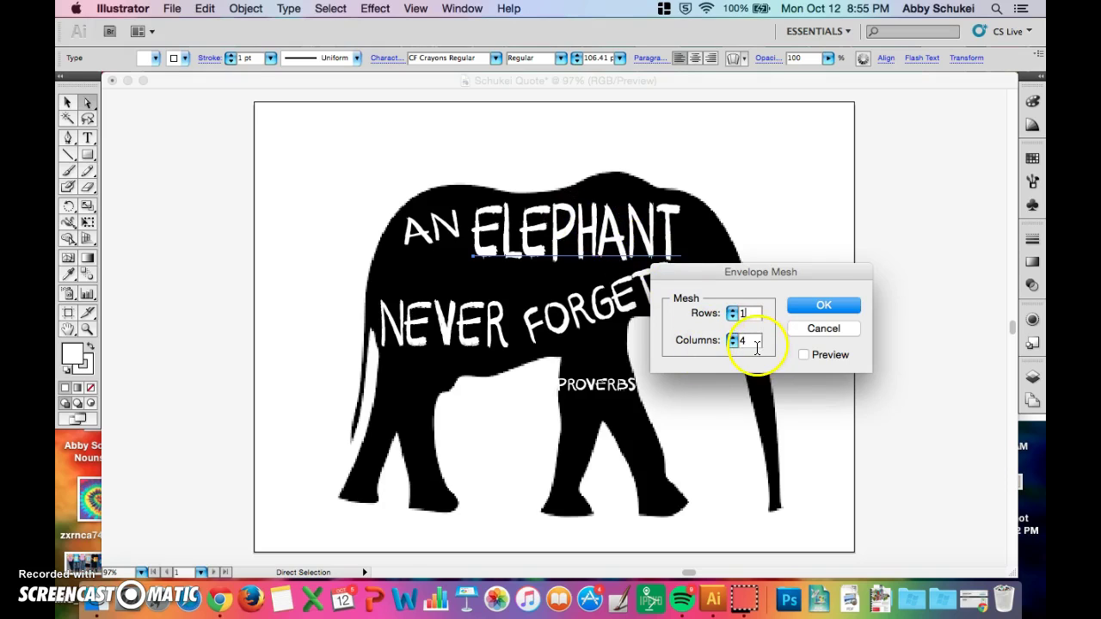
left_click(751, 313)
left_click(741, 342)
left_click(824, 306)
left_click(826, 308)
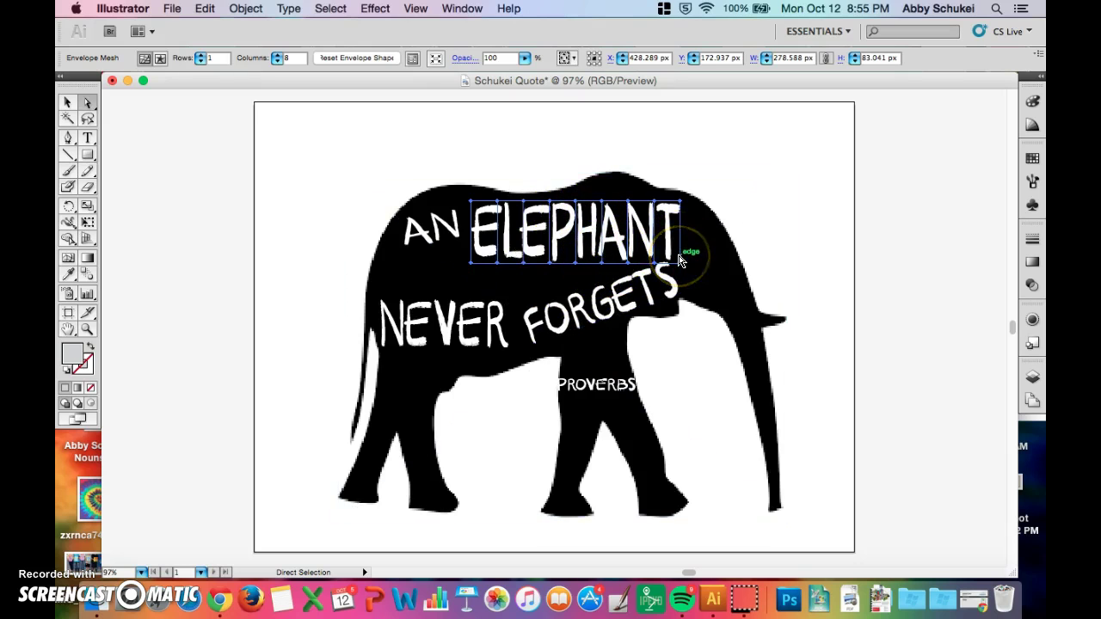
Move the whole ELEPHANT envelope about 5 px right and 1 px down inside the silhouette
left_click_drag(475, 209, 517, 232)
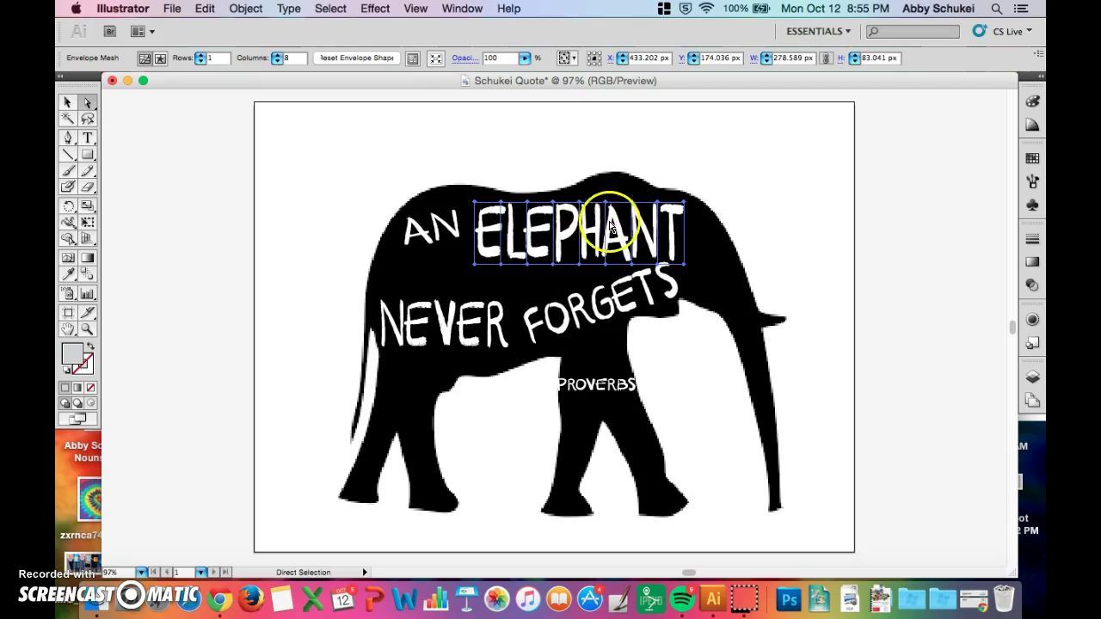
left_click(607, 192, "shift")
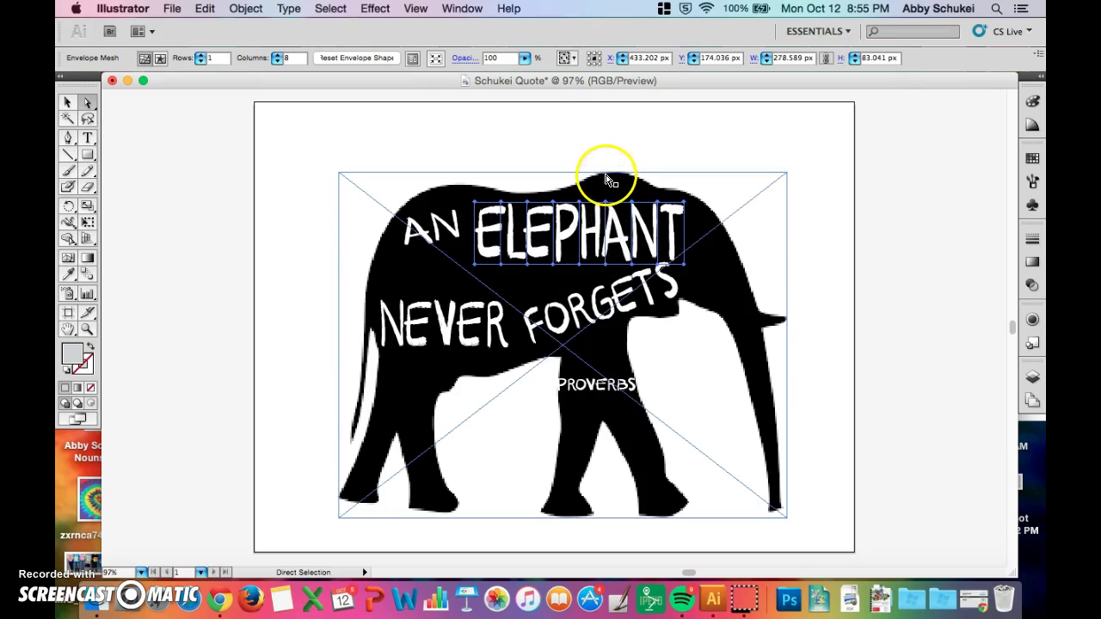
left_click(605, 195, "shift")
left_click(516, 206, "shift")
left_click(518, 204, "shift")
left_click(520, 204, "shift")
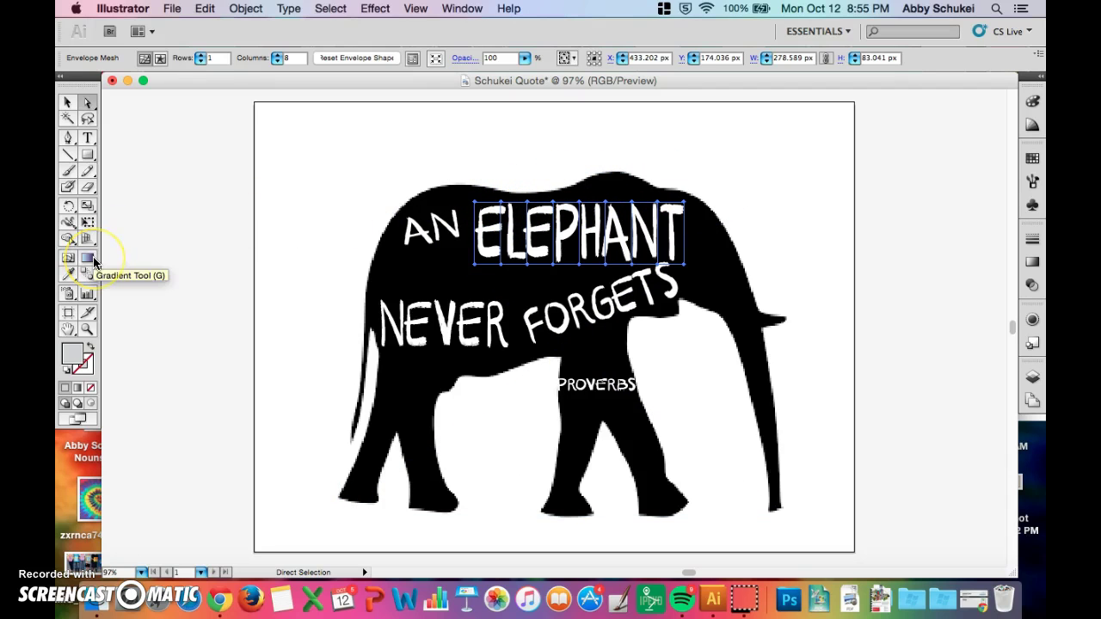
With the Mesh tool, pull the envelope's upper-left corner point up toward the elephant's back
left_click(68, 260)
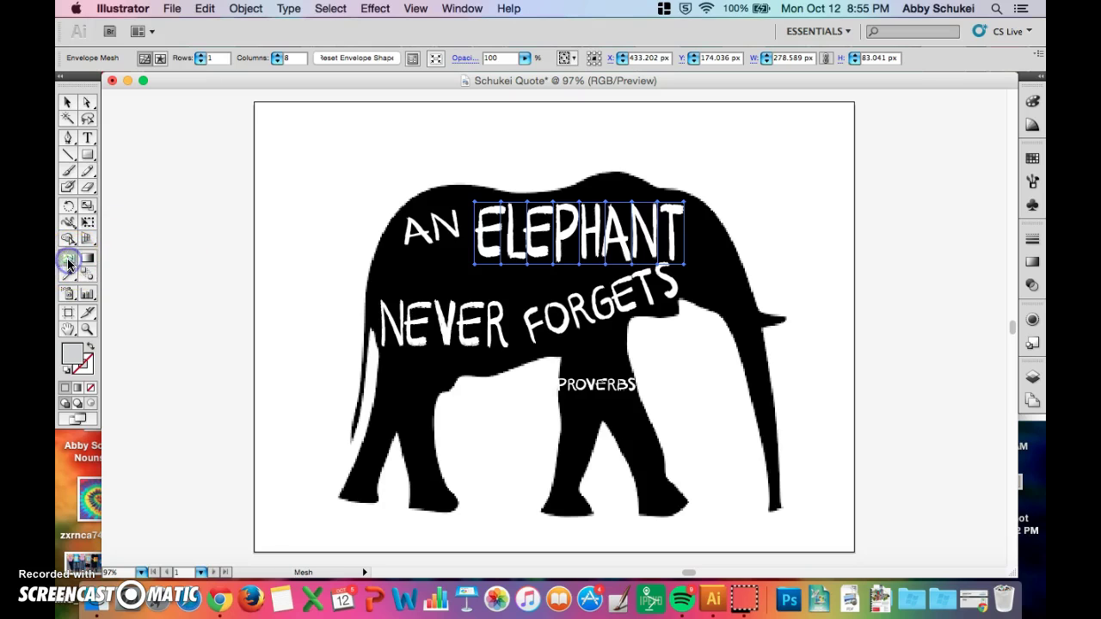
left_click(439, 211)
left_click(479, 202)
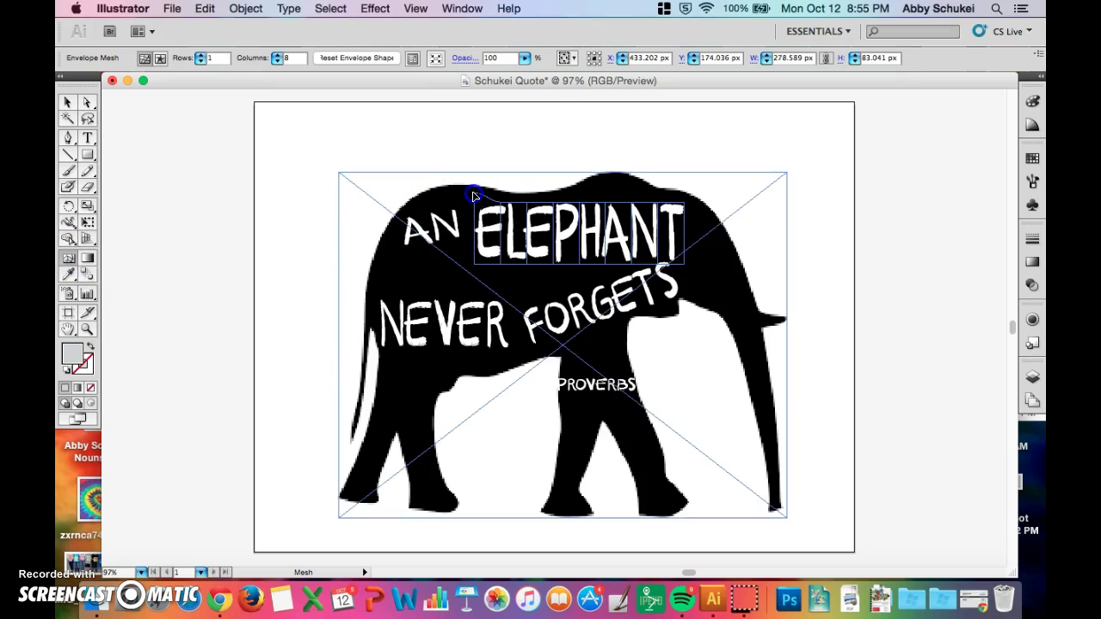
left_click(474, 194)
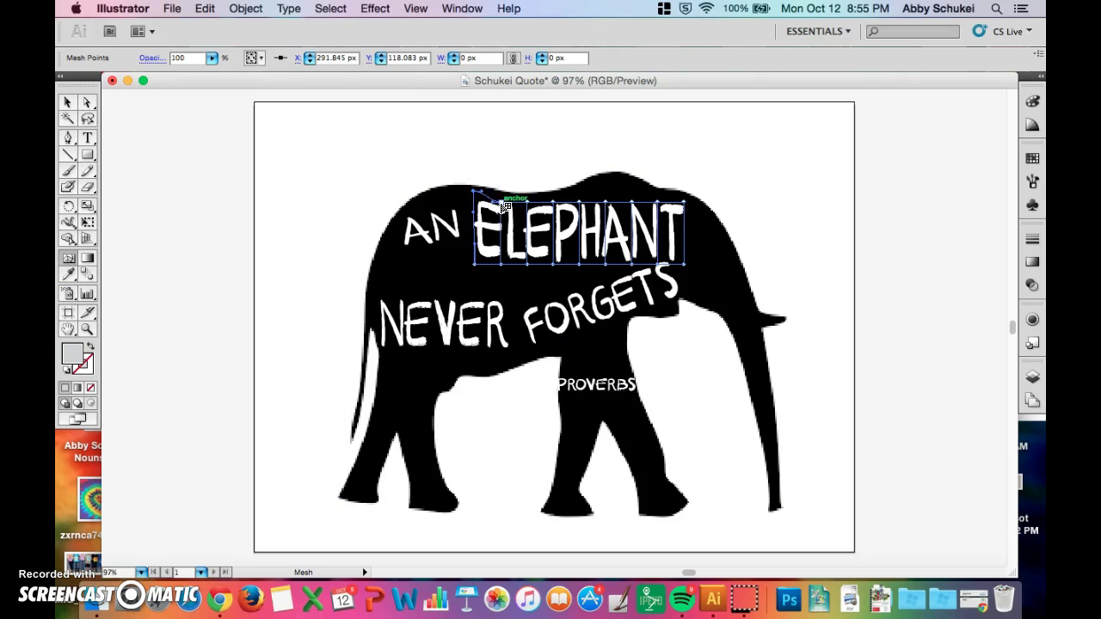
Raise the second and third mesh points along the top edge of ELEPHANT to follow the back's outline, smoothing the curve between them
left_click(488, 243)
key("super+1")
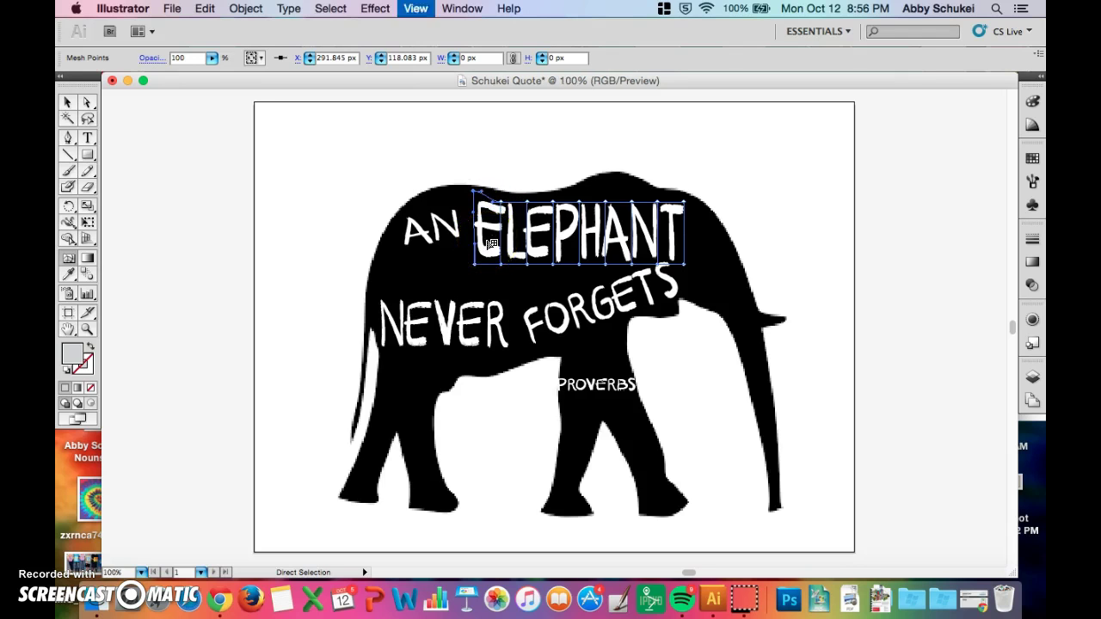
key("super+equal")
key("super+equal")
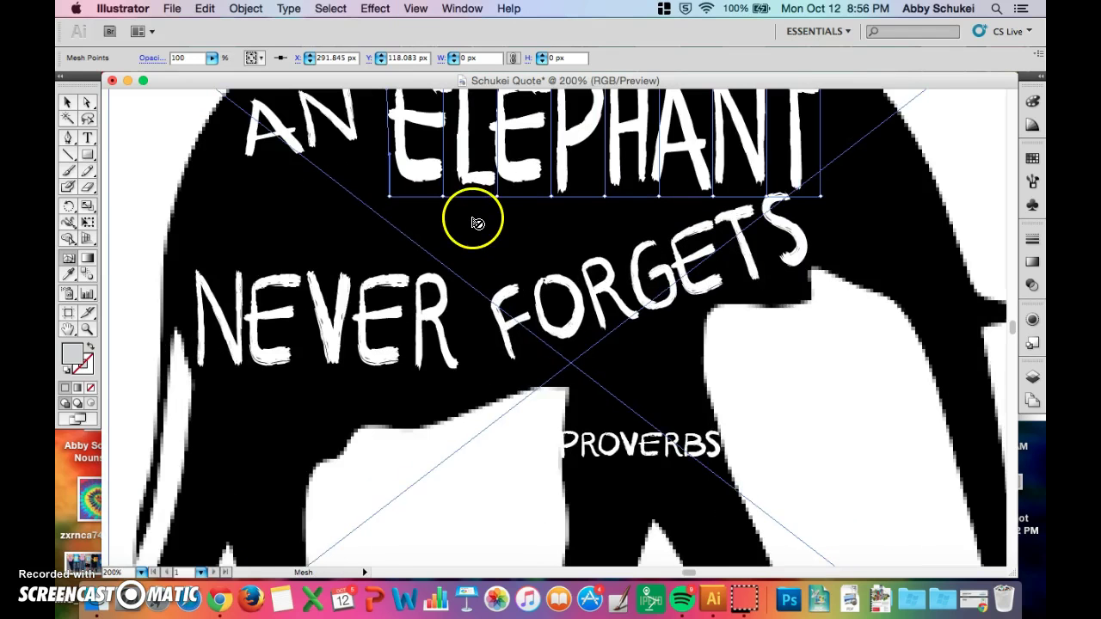
scroll(475, 222, "up", 3)
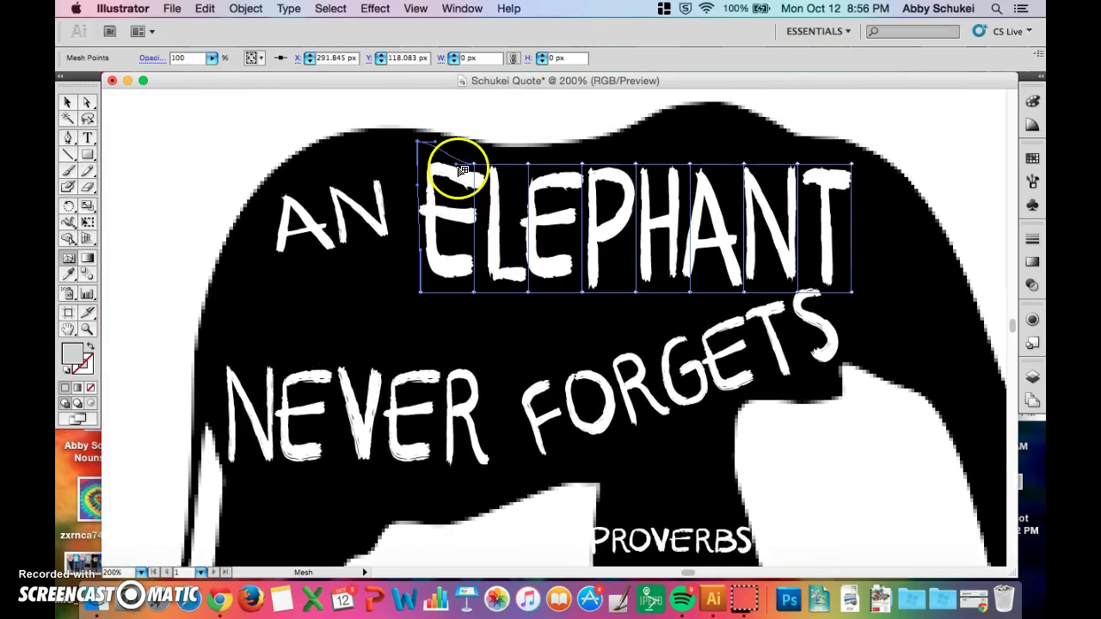
left_click_drag(458, 165, 480, 148)
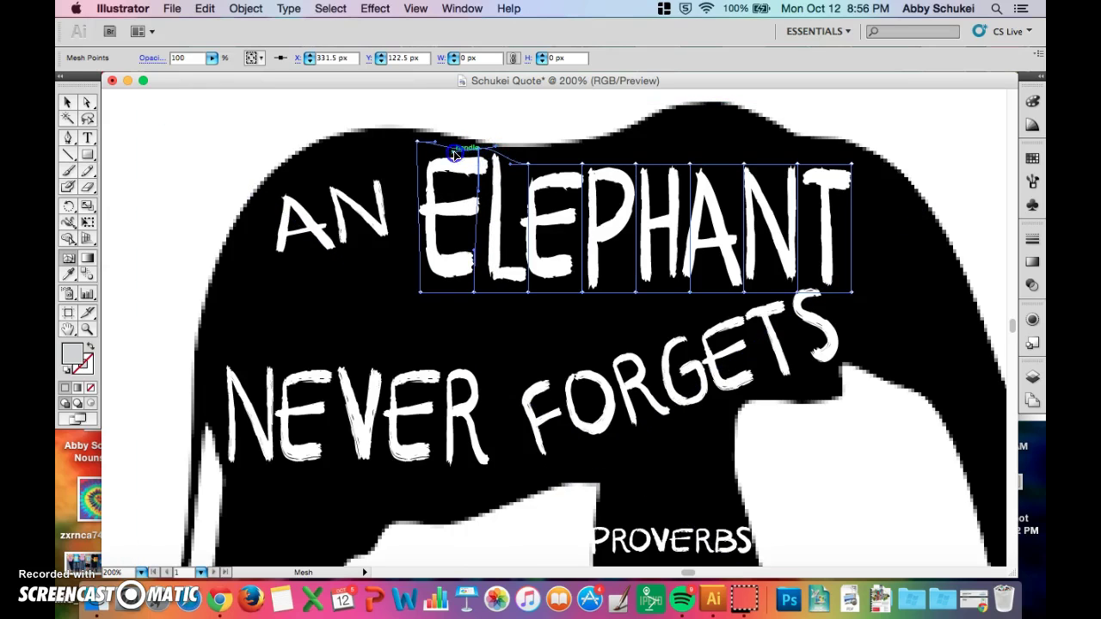
left_click_drag(448, 146, 449, 147)
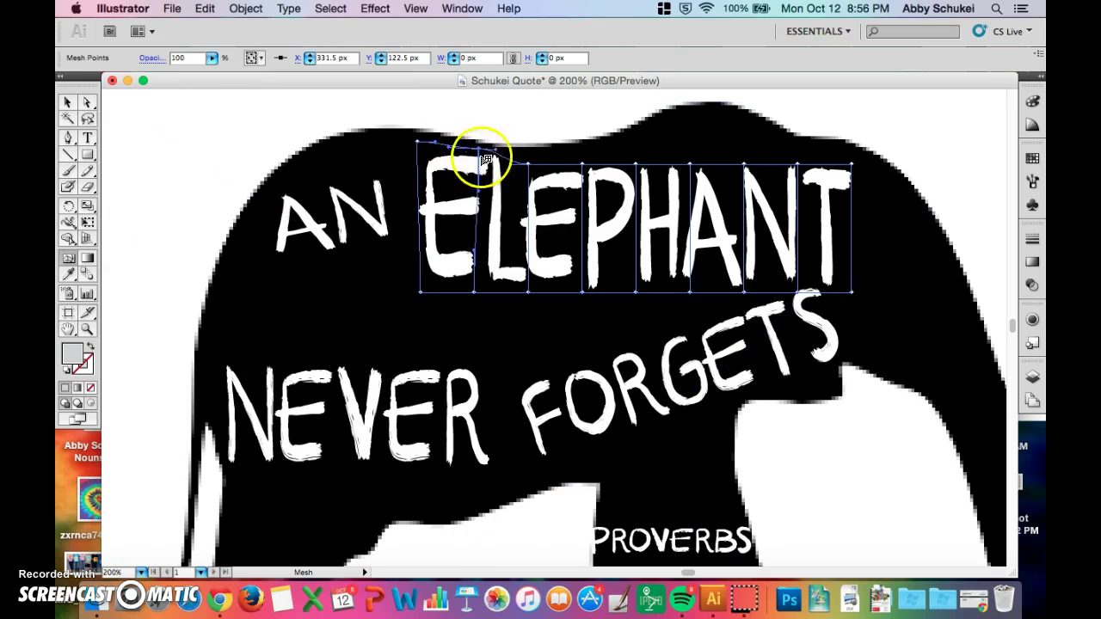
left_click_drag(532, 165, 529, 156)
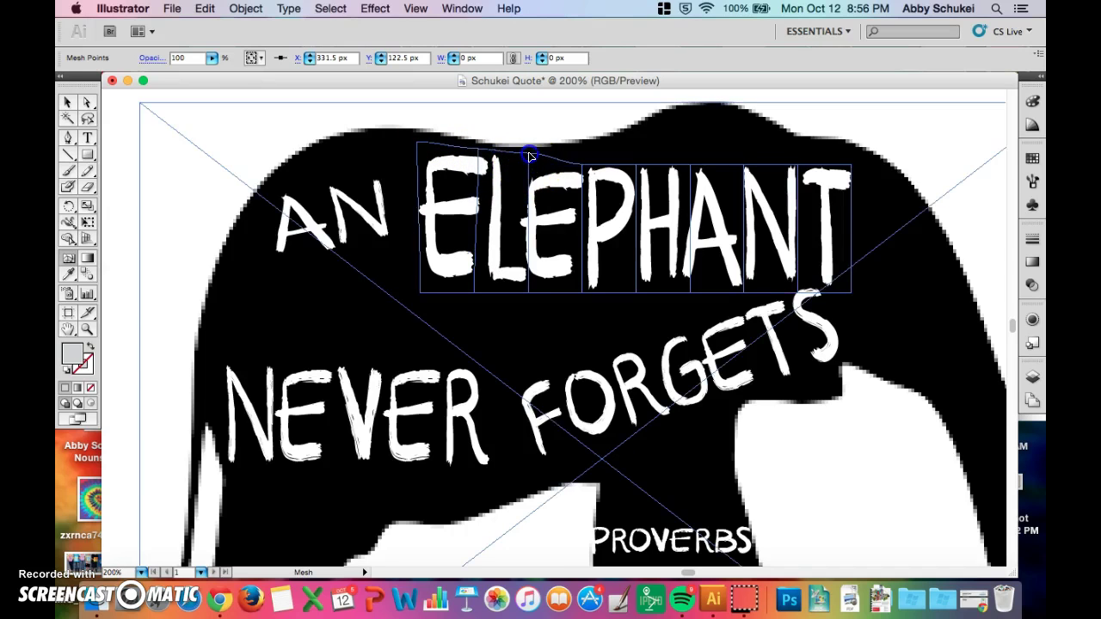
Add a mesh column through the second E, and raise its top point and the next top point beside the P
left_click(579, 164)
left_click(573, 164)
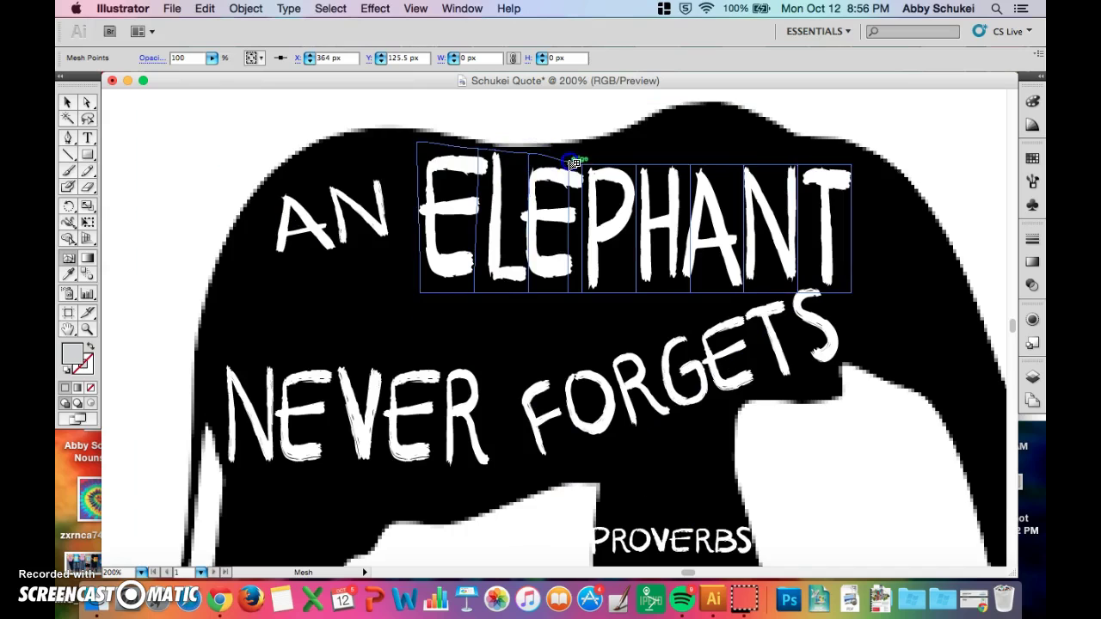
left_click(544, 153)
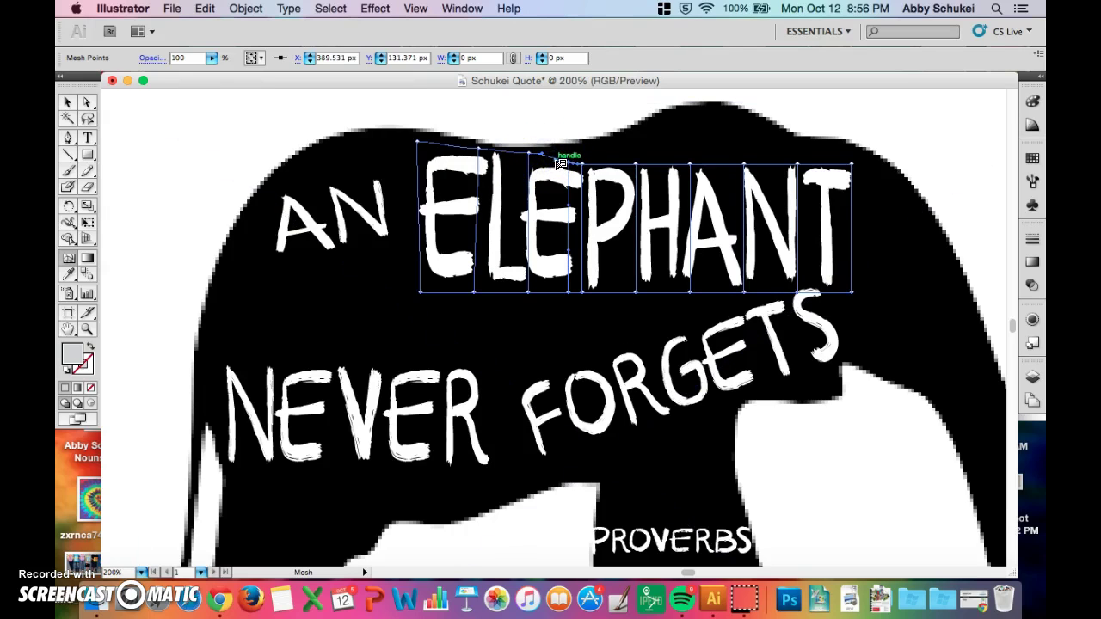
left_click_drag(559, 154, 581, 154)
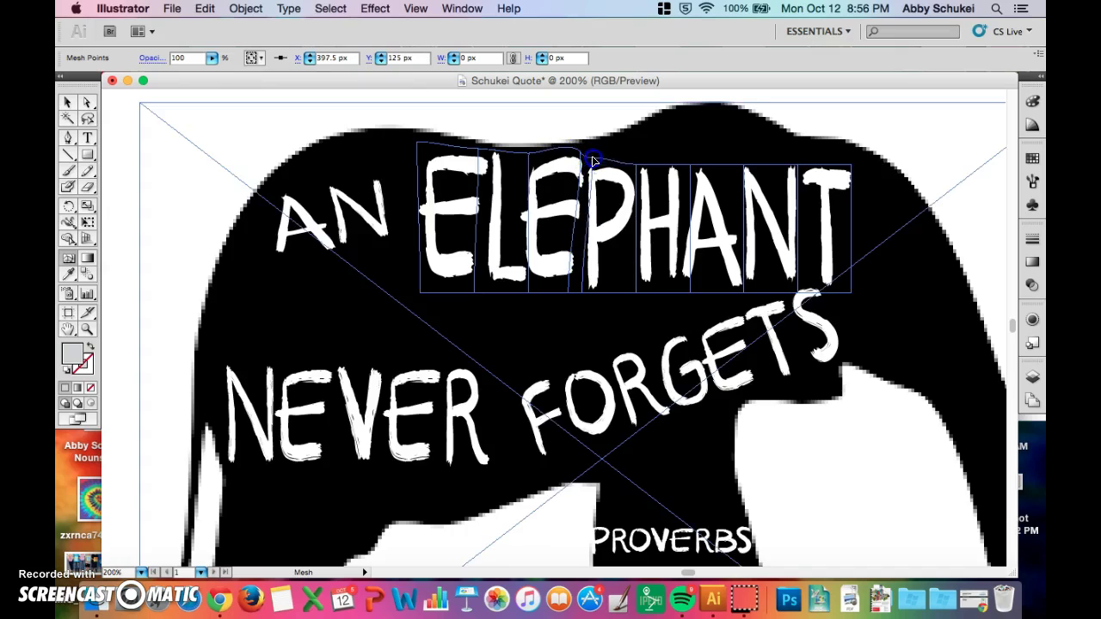
left_click(597, 150)
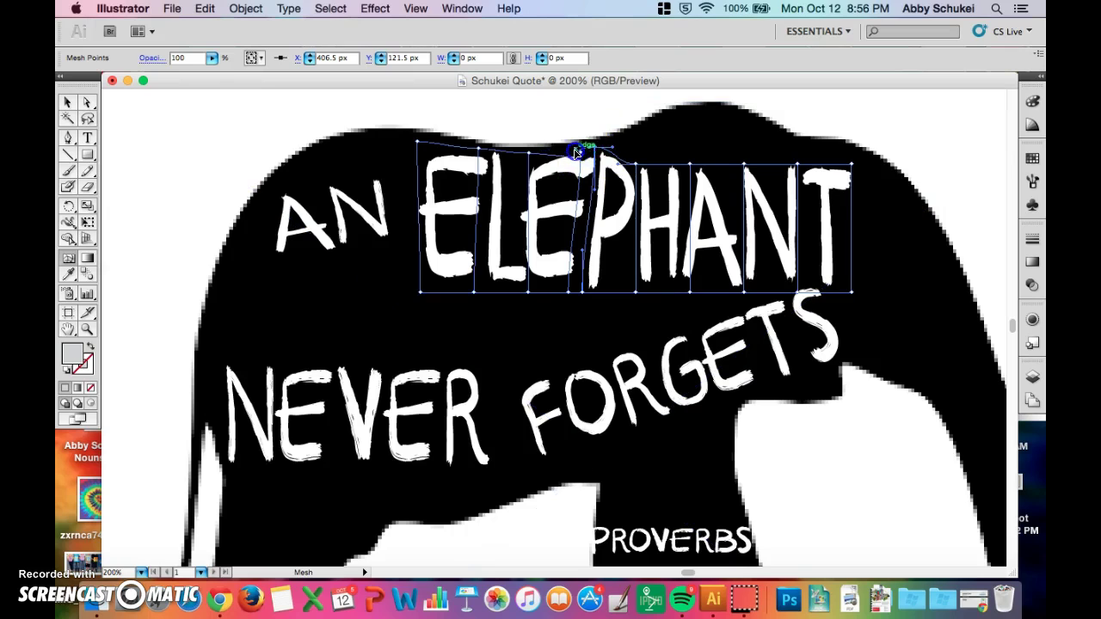
Reposition the added column's top mesh point and adjust its handles so the second E sits smoothly under the back line
left_click(578, 153)
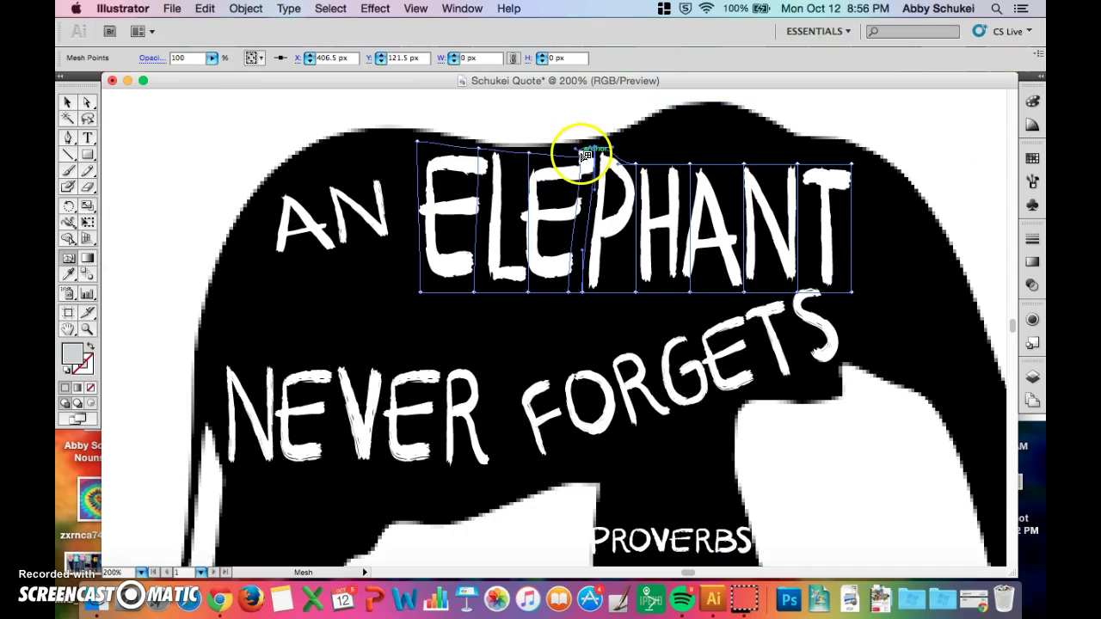
left_click_drag(569, 155, 564, 149)
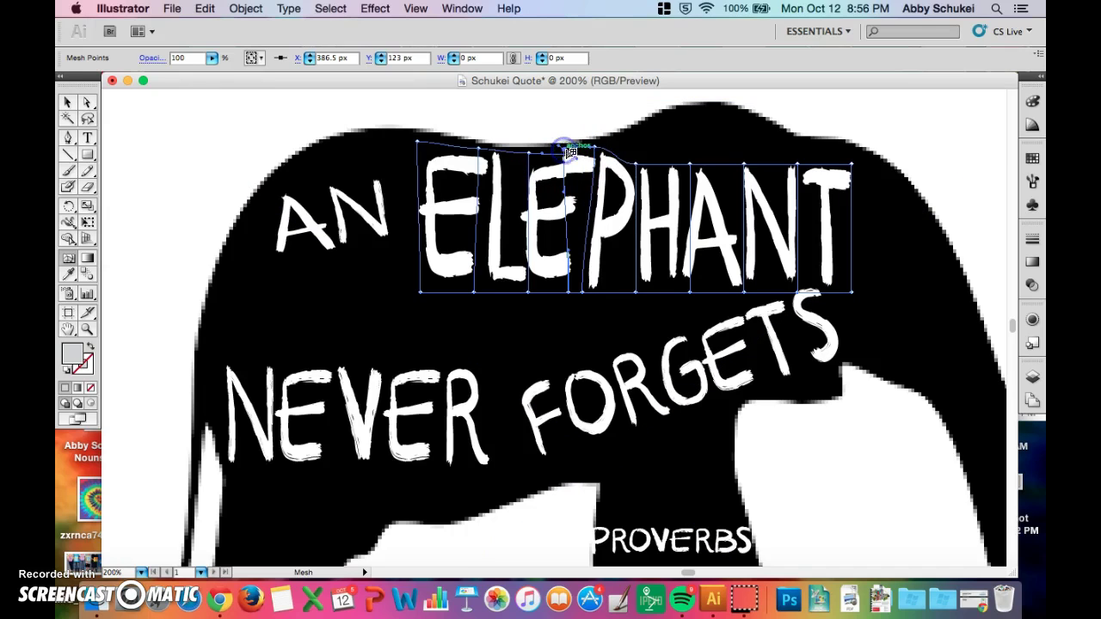
left_click(565, 194)
left_click_drag(565, 193, 573, 194)
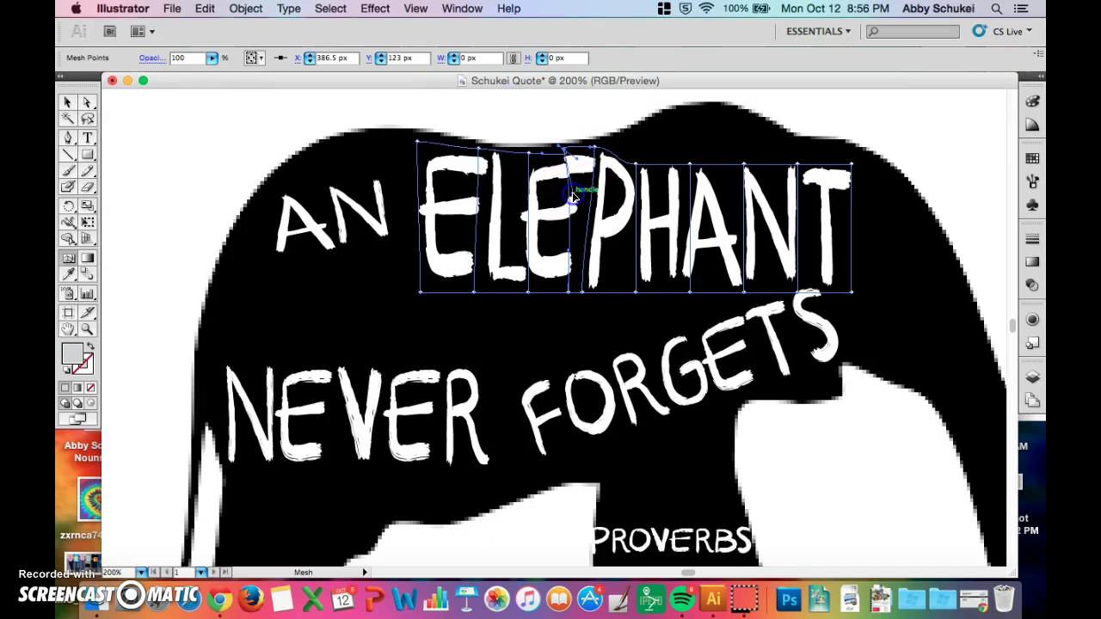
left_click_drag(567, 151, 569, 150)
left_click(569, 156)
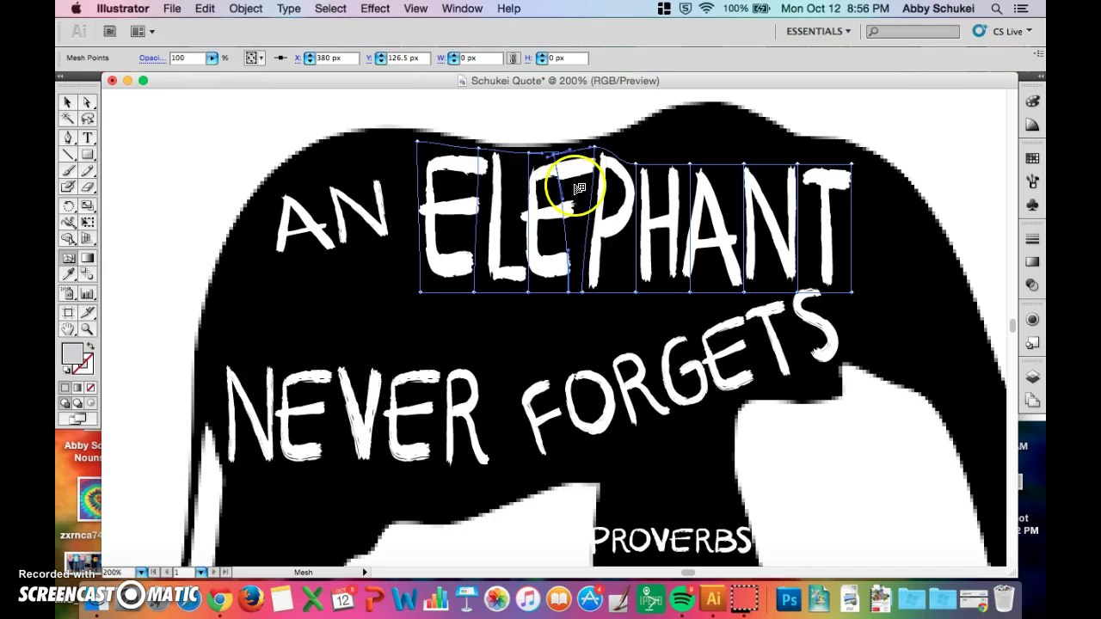
left_click(557, 157)
left_click_drag(557, 156, 569, 153)
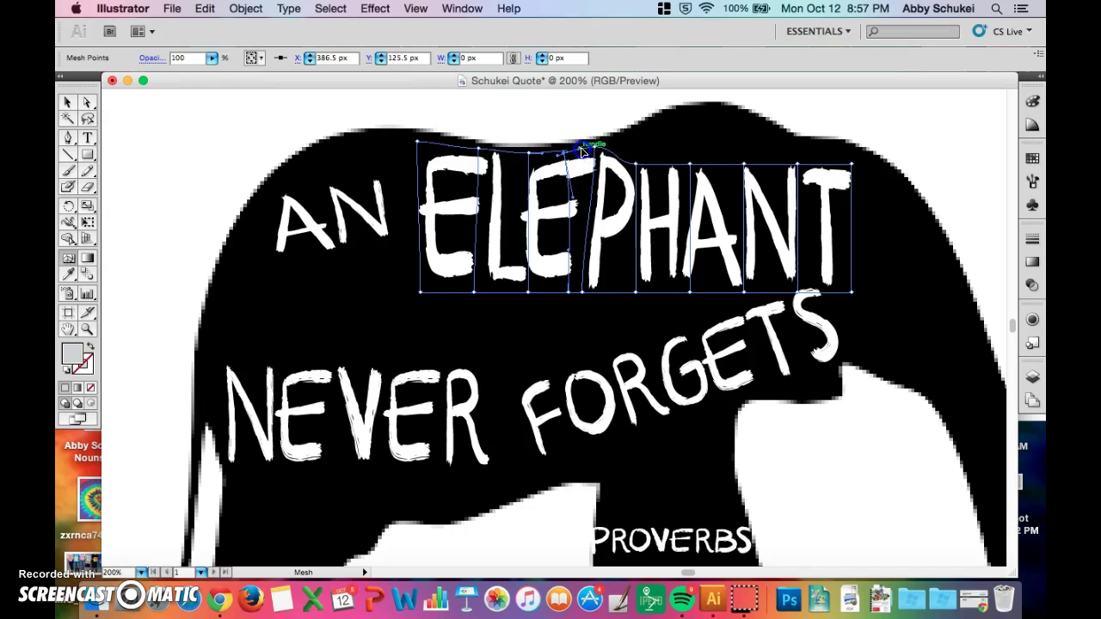
Raise the top mesh points on either side of the H toward the elephant's hump and adjust their curve
left_click_drag(635, 164, 682, 112)
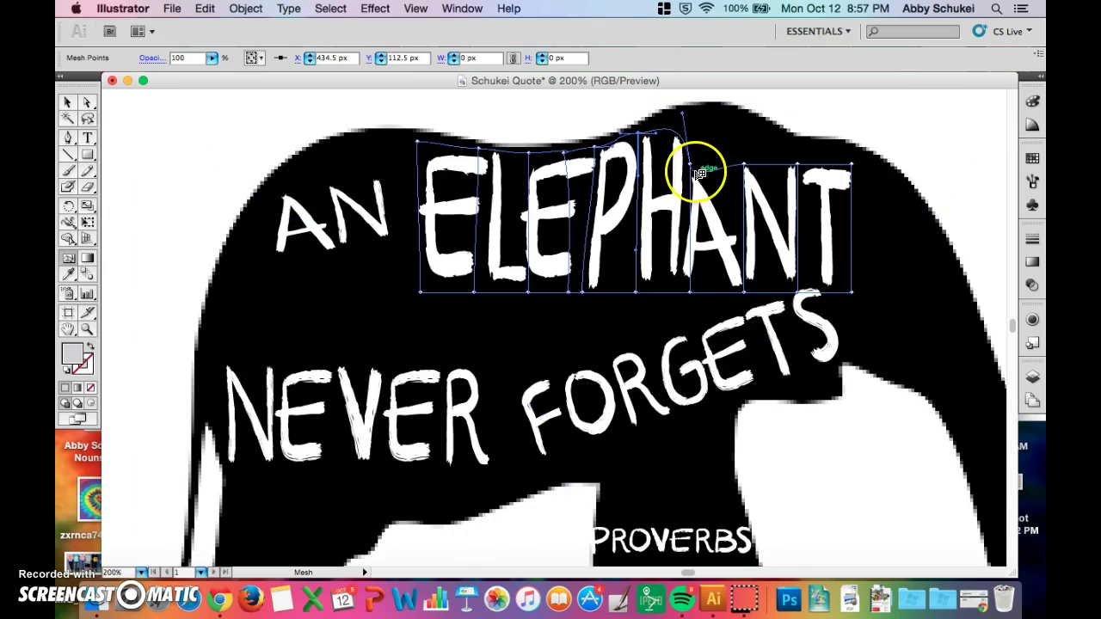
left_click_drag(698, 169, 699, 131)
left_click_drag(712, 158, 694, 130)
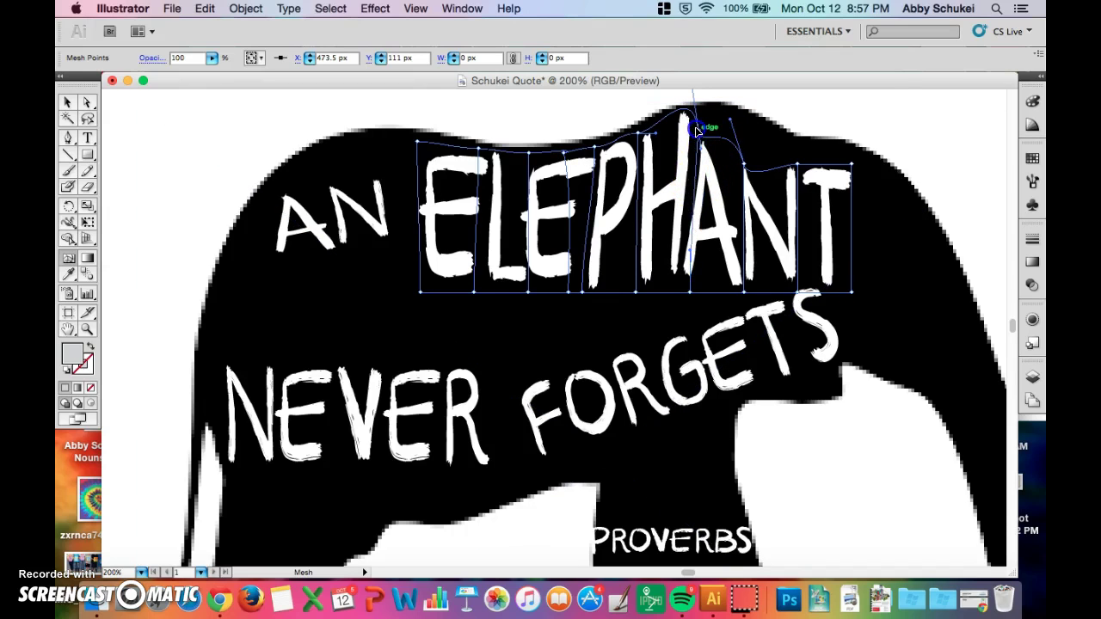
left_click_drag(707, 150, 709, 133)
Raise the top mesh points on both sides of the A so the envelope's edge follows the hump
left_click_drag(747, 164, 747, 126)
left_click(748, 145)
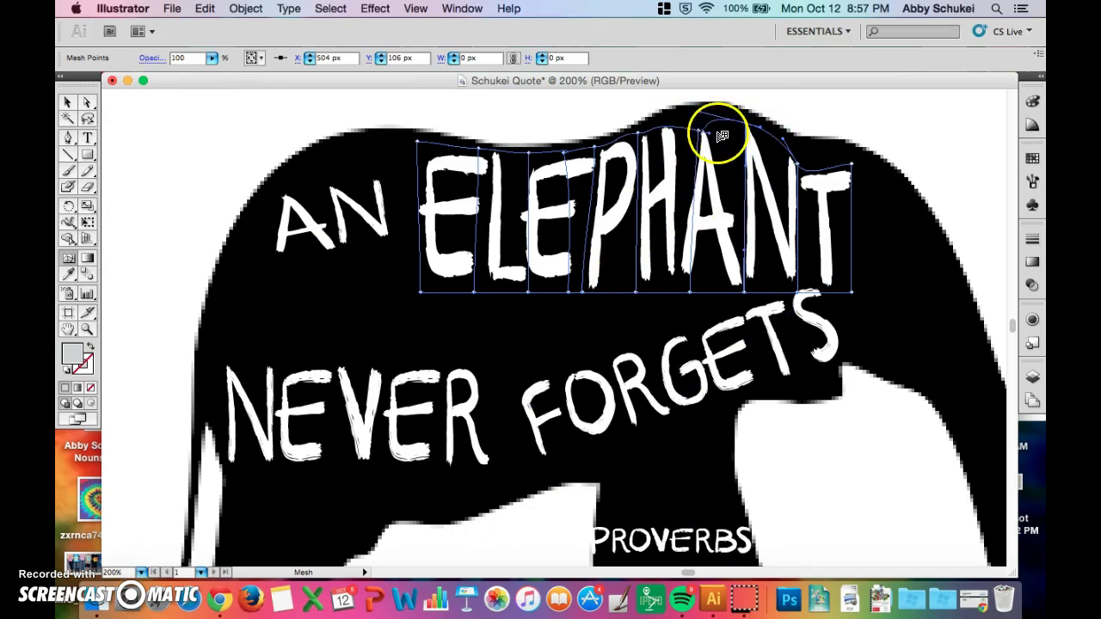
left_click_drag(700, 131, 699, 116)
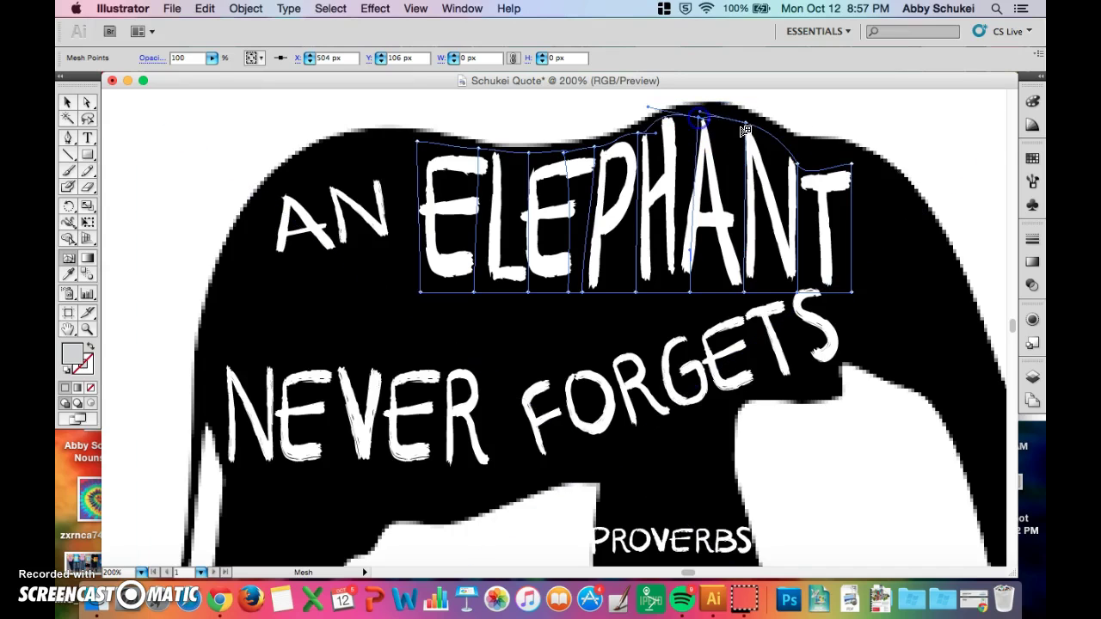
Shape the top edge over the T by raising its left mesh point and pulling the envelope's upper-right corner outward and down along the head
left_click_drag(801, 169, 802, 155)
left_click(836, 162)
left_click_drag(843, 158, 893, 186)
left_click_drag(803, 153, 833, 165)
left_click(810, 157)
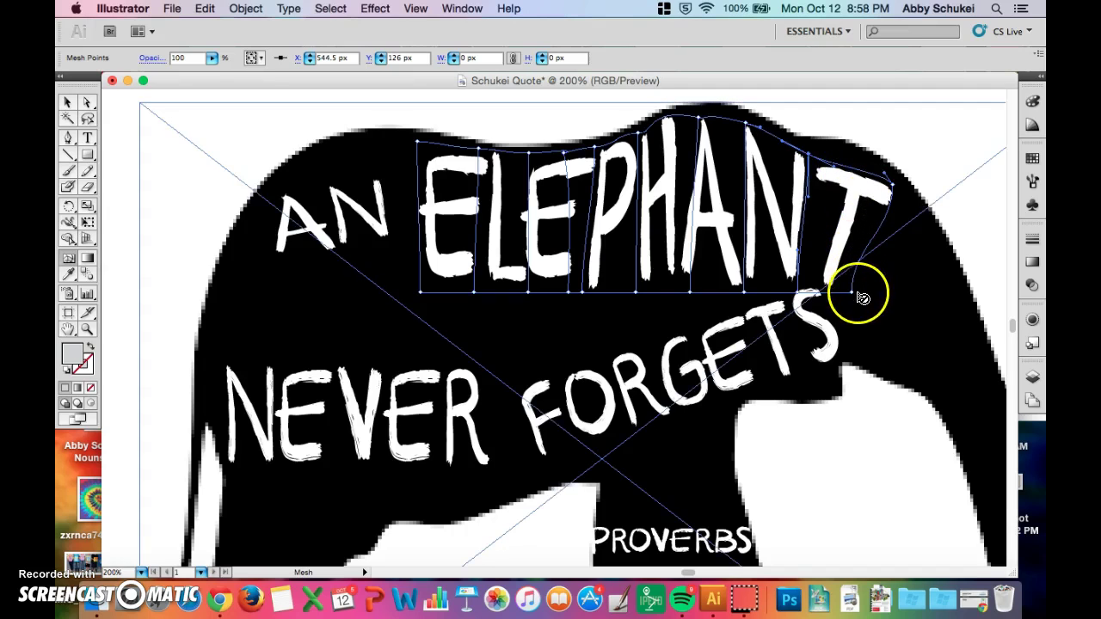
Lower the first two mesh points on the envelope's bottom edge to stretch the opening letters of ELEPHANT downward
left_click_drag(743, 290, 416, 319)
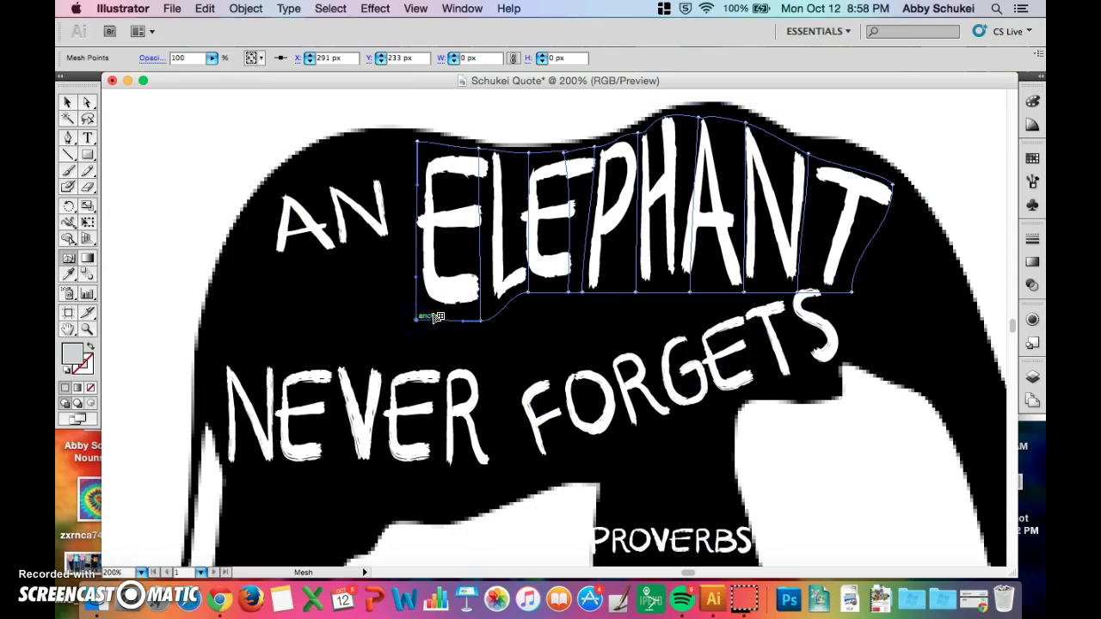
left_click_drag(531, 293, 532, 315)
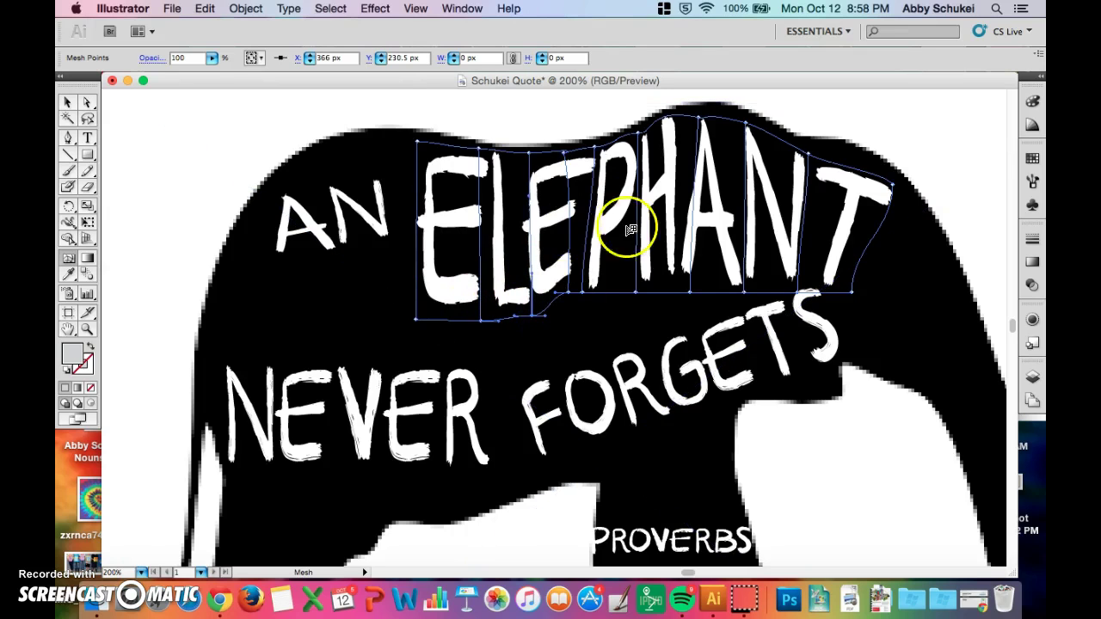
key("super+z")
key("super+z")
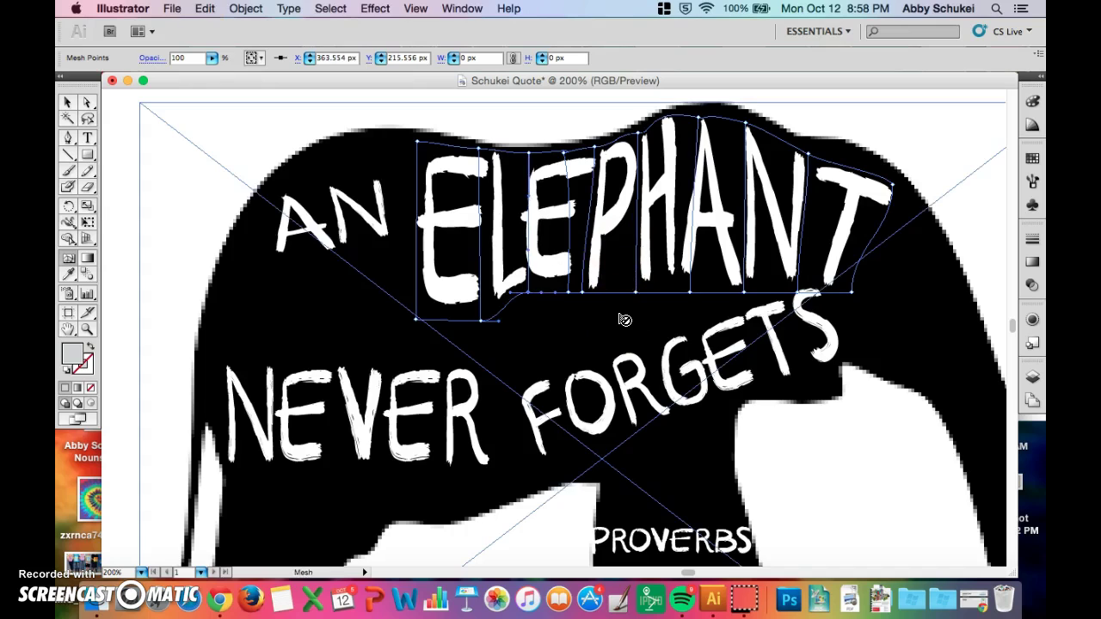
Undo the downward stretch of the opening letters along the bottom edge of ELEPHANT's envelope
key("super+z")
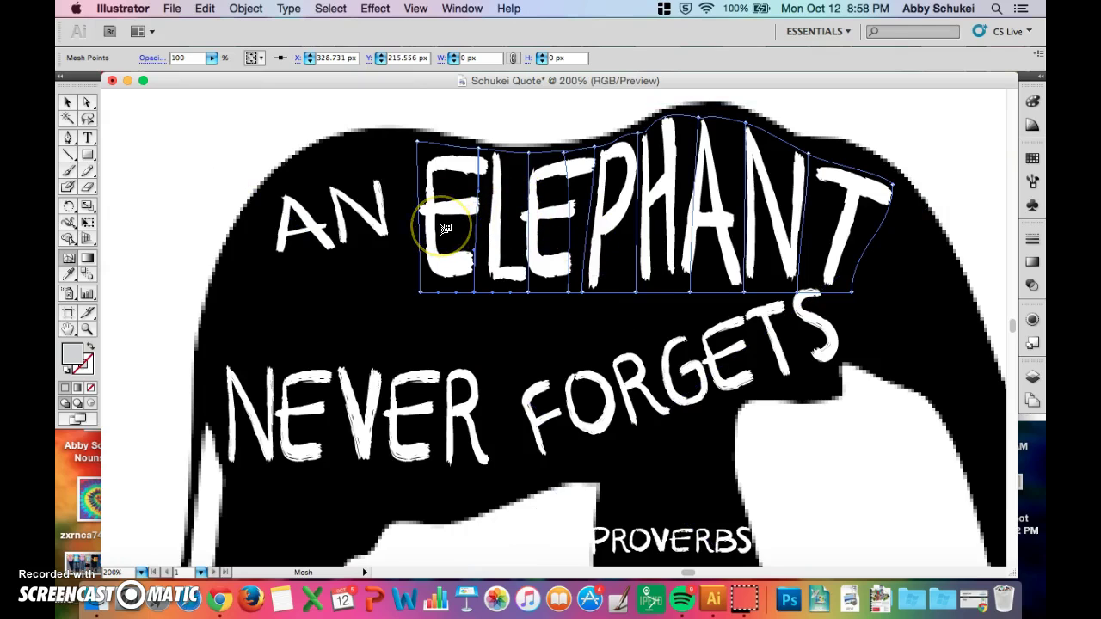
Select the word AN and apply an envelope mesh with 1 row and 2 columns
left_click(307, 221)
left_click(90, 105)
left_click(320, 219)
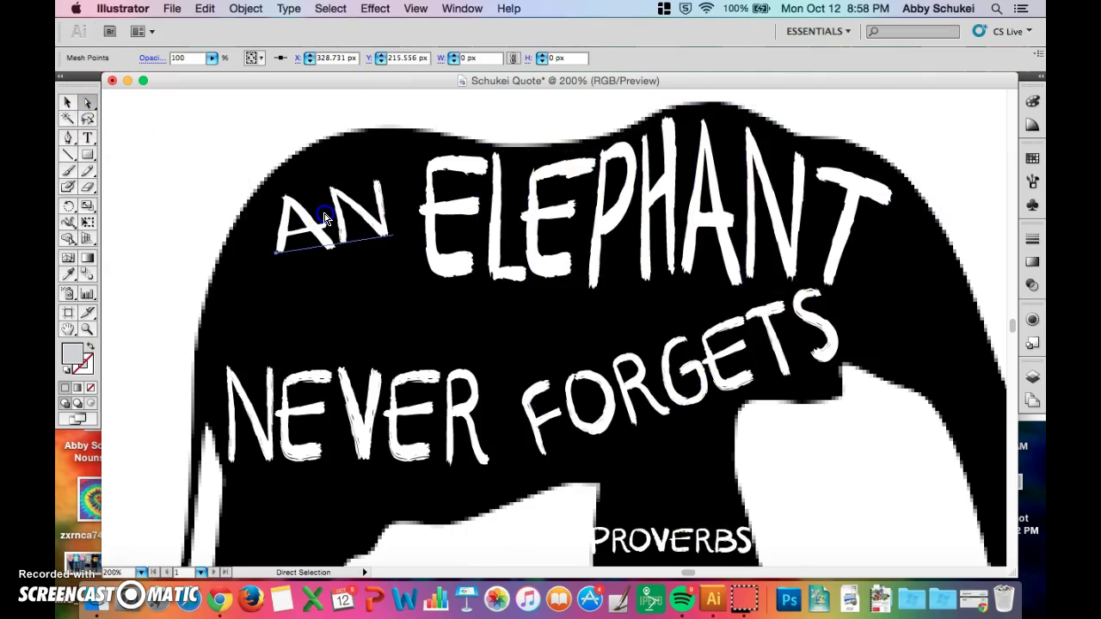
left_click(246, 9)
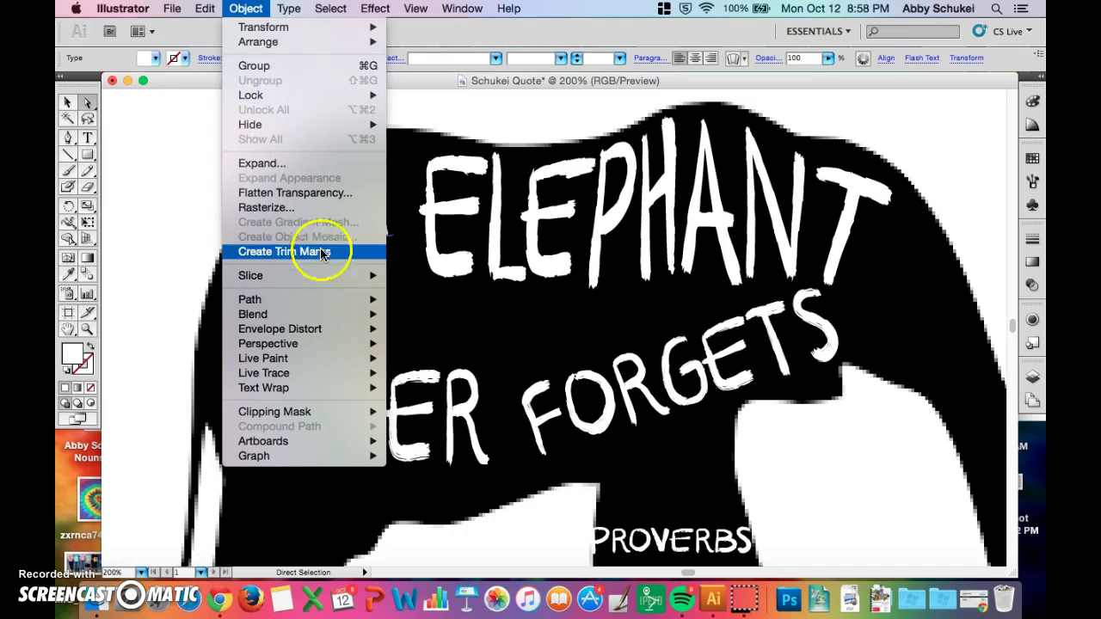
mouse_move(310, 330)
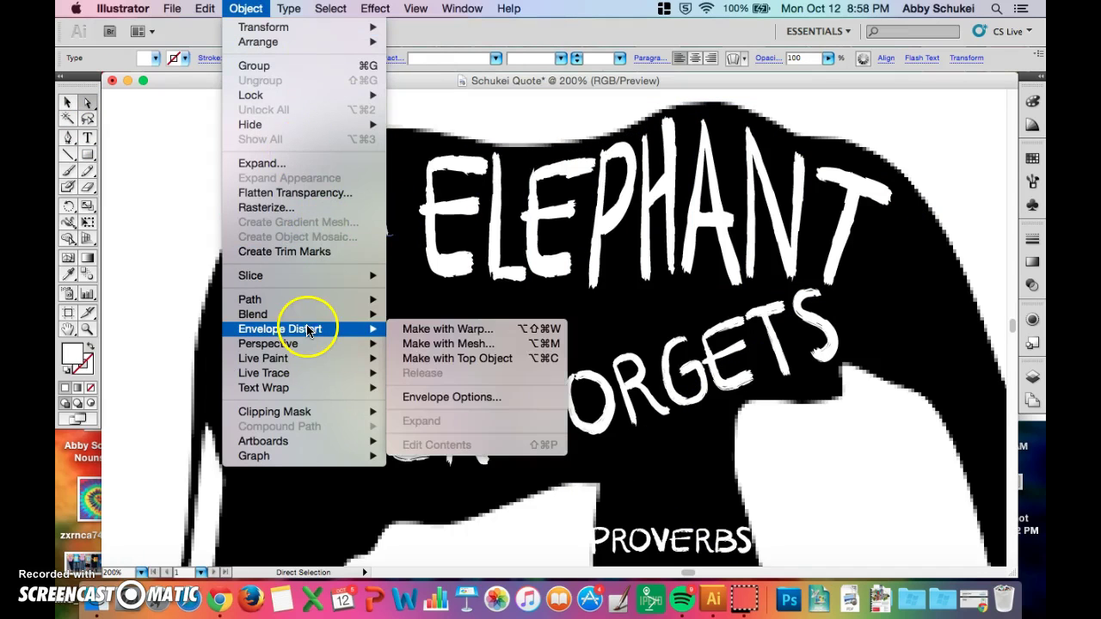
left_click(418, 344)
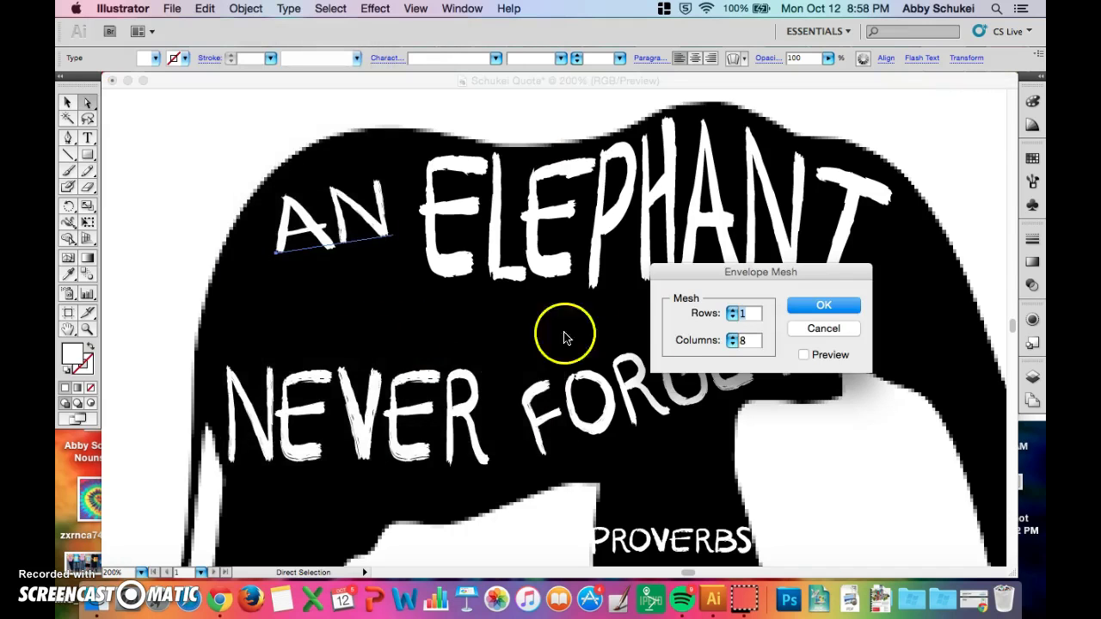
left_click(755, 341)
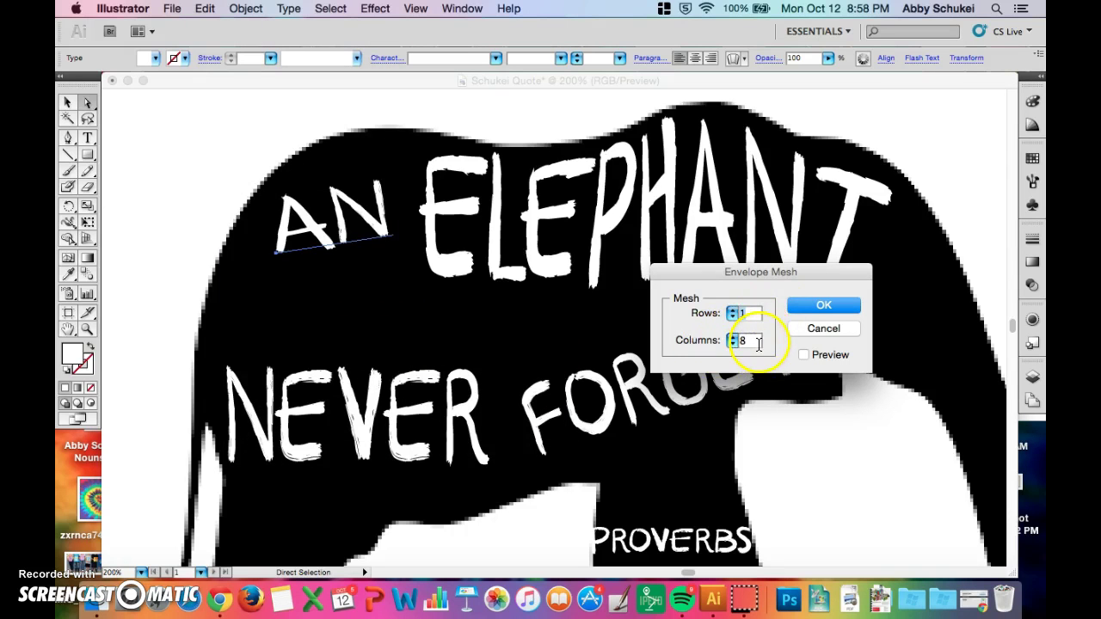
left_click(830, 307)
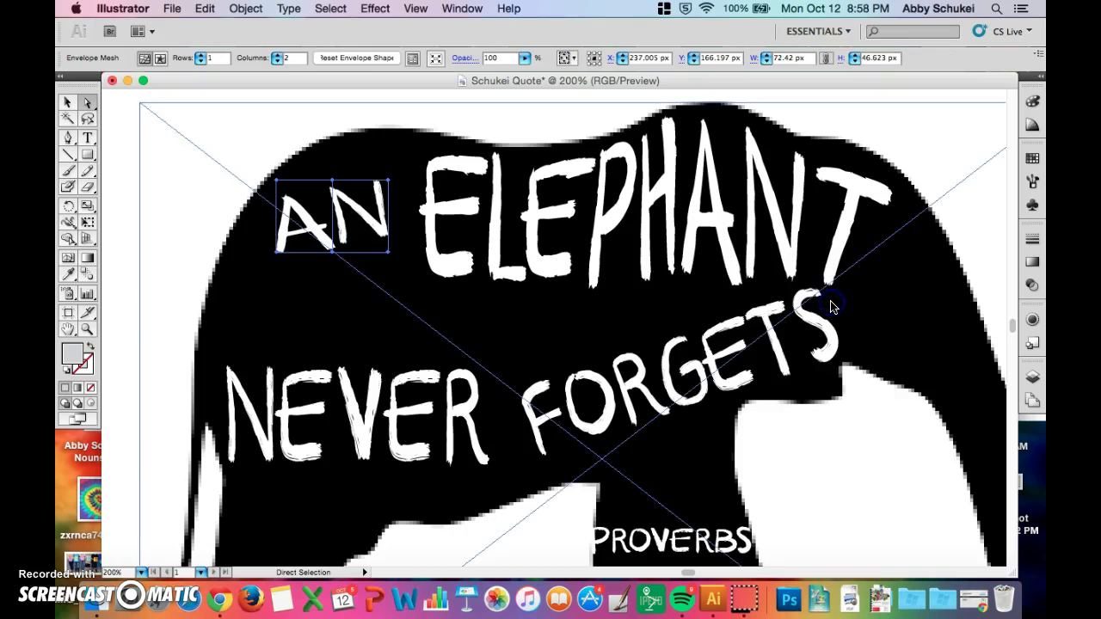
Raise the upper-left and top middle mesh points of AN's envelope toward the elephant's back and round the top edge over both letters
left_click(69, 258)
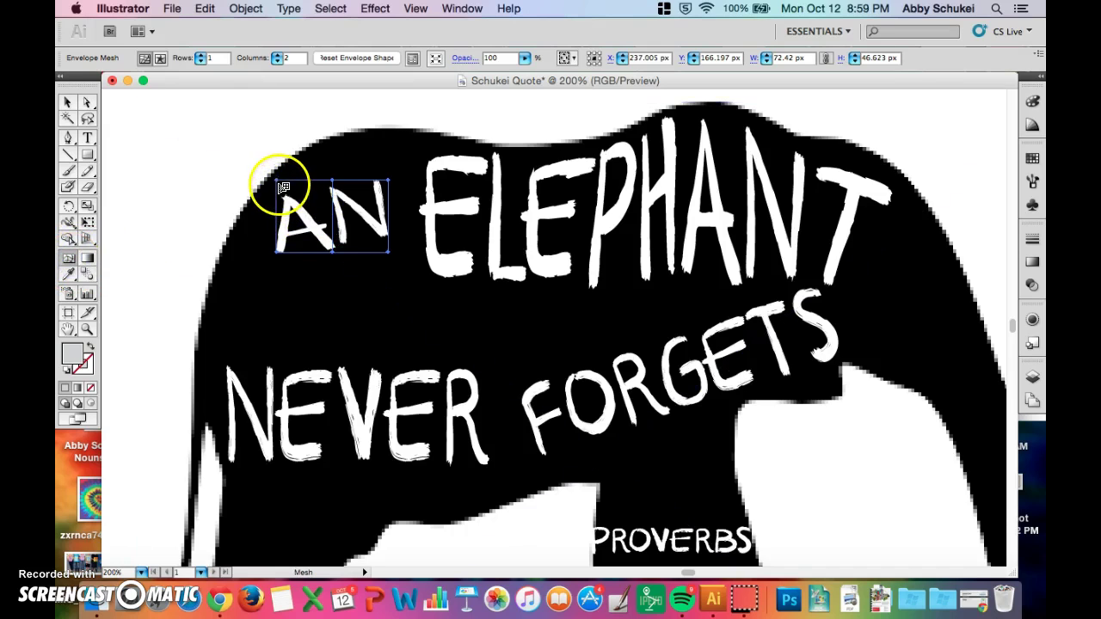
left_click_drag(282, 183, 334, 144)
left_click(334, 178)
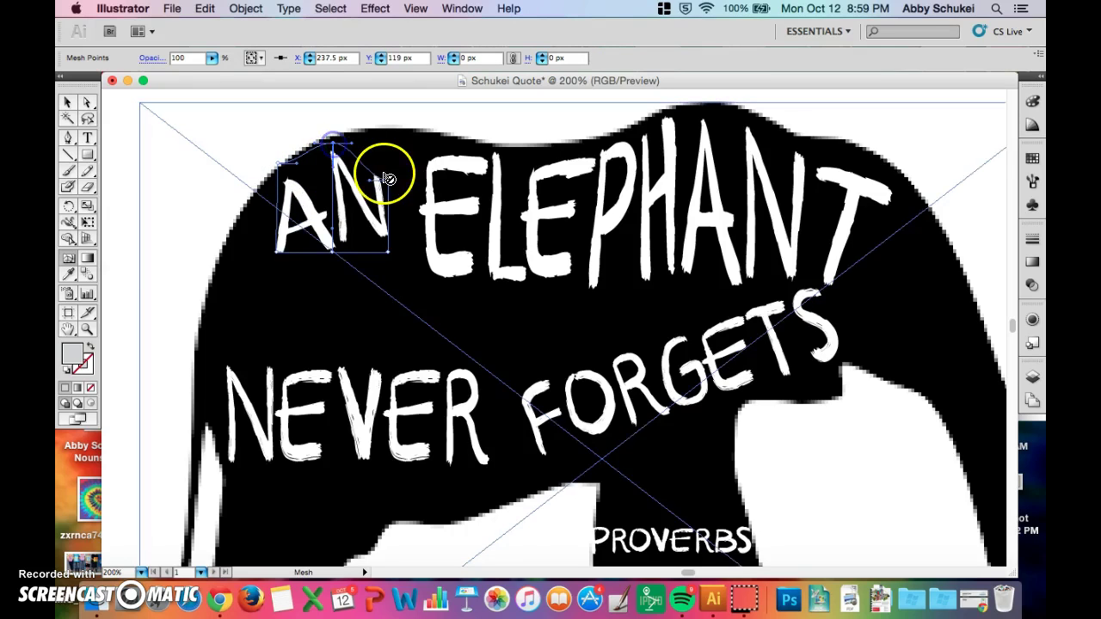
left_click_drag(373, 178, 391, 147)
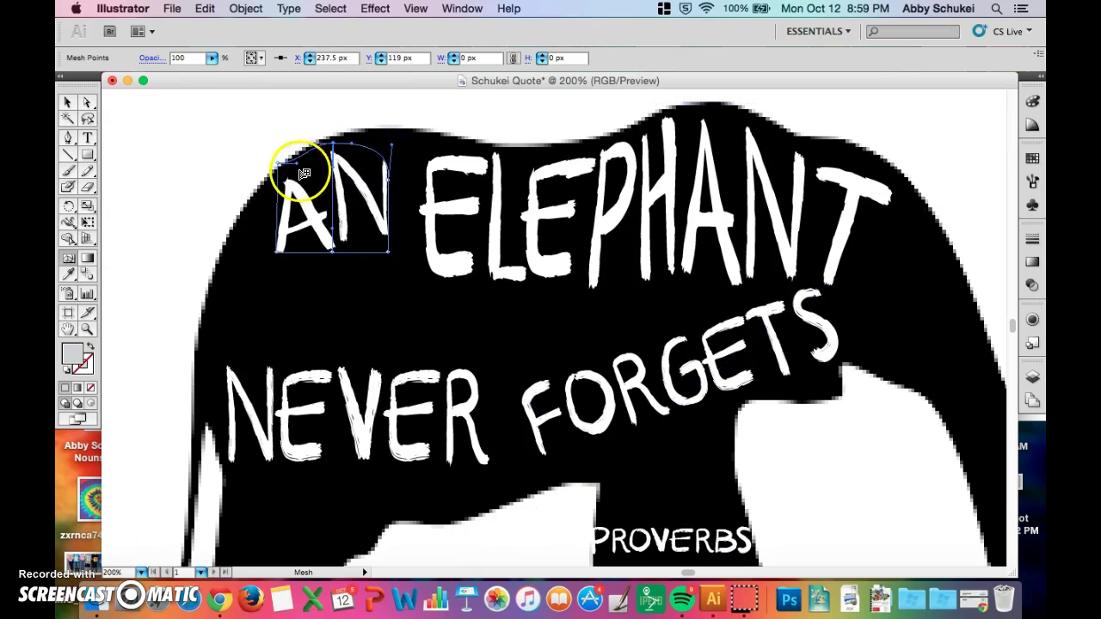
left_click_drag(299, 160, 295, 129)
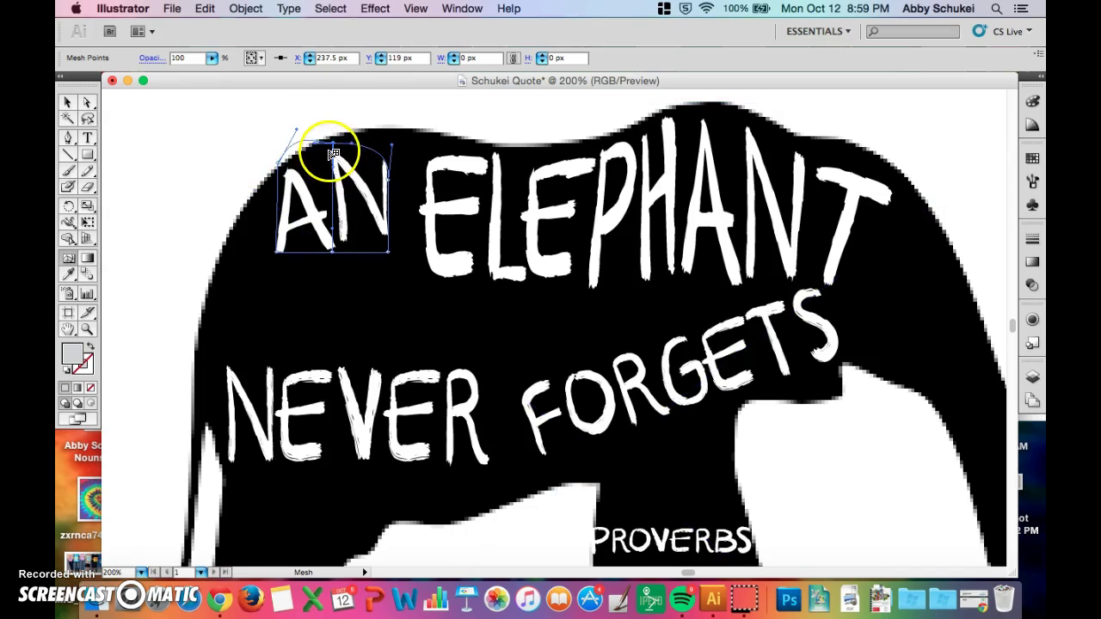
Add a mesh line just left of AN's middle, raise its top point, and pull the envelope's upper-left corner outward
left_click(319, 142)
left_click_drag(318, 144, 317, 123)
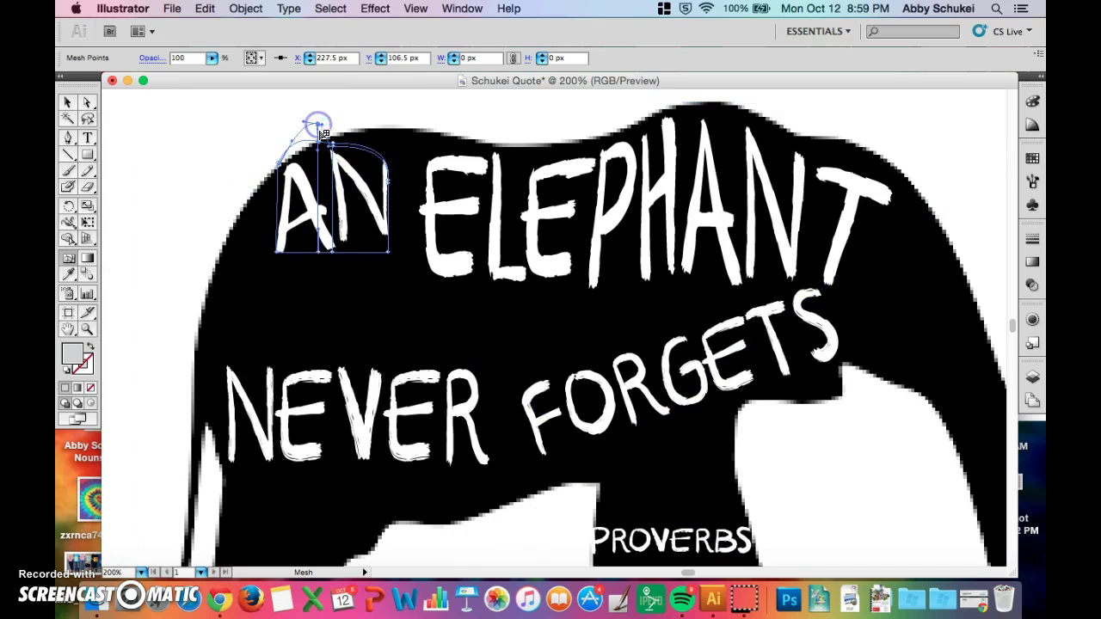
left_click_drag(284, 167, 270, 164)
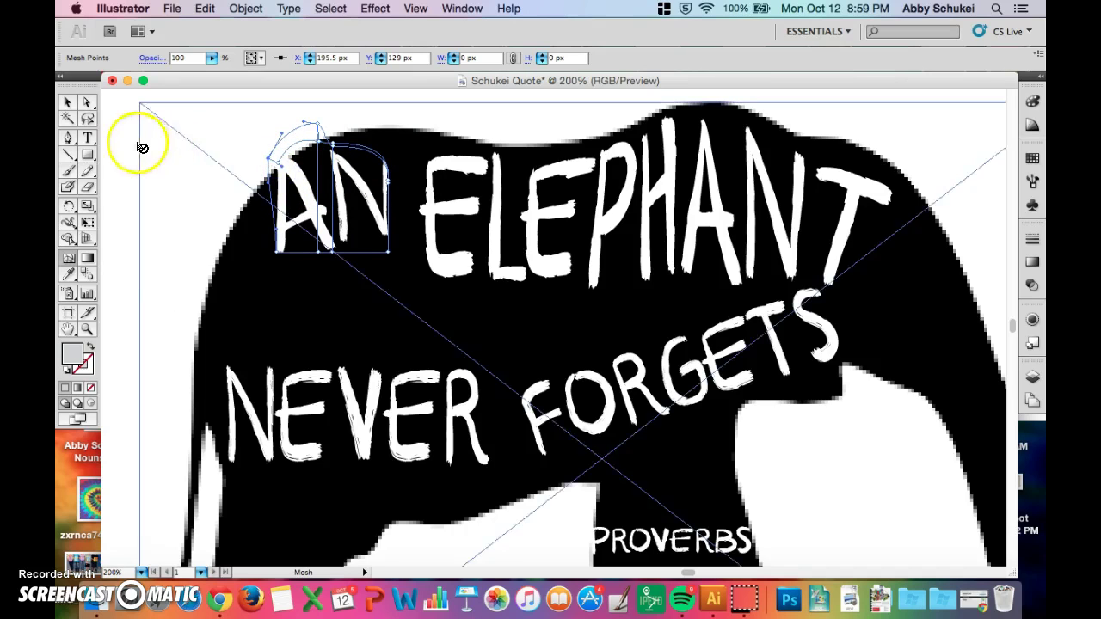
Move the warped AN lettering slightly downward inside the silhouette using direct selection
left_click(88, 101)
left_click_drag(315, 184, 353, 233)
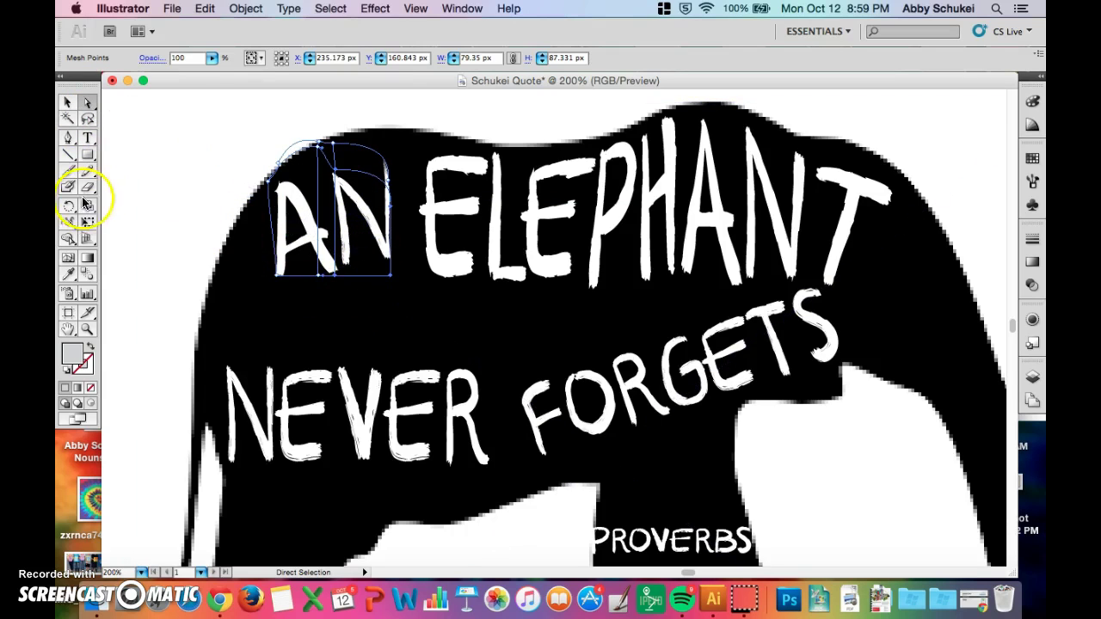
Try to flare AN's bottom edge by pulling its lower corners outward and down and lowering the point between the letters
left_click_drag(277, 275, 240, 297)
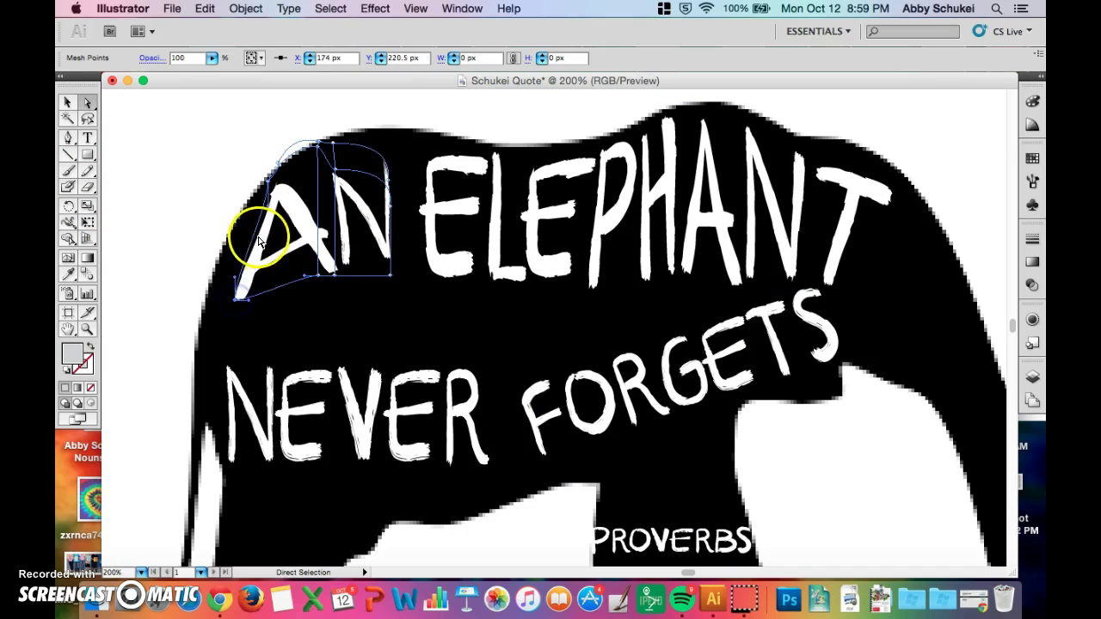
mouse_move(268, 205)
left_mouse_down()
mouse_move(255, 207)
mouse_move(272, 205)
left_mouse_up()
left_click(261, 207)
left_click_drag(334, 277, 335, 287)
mouse_move(393, 283)
left_mouse_down()
mouse_move(407, 287)
mouse_move(406, 300)
left_mouse_up()
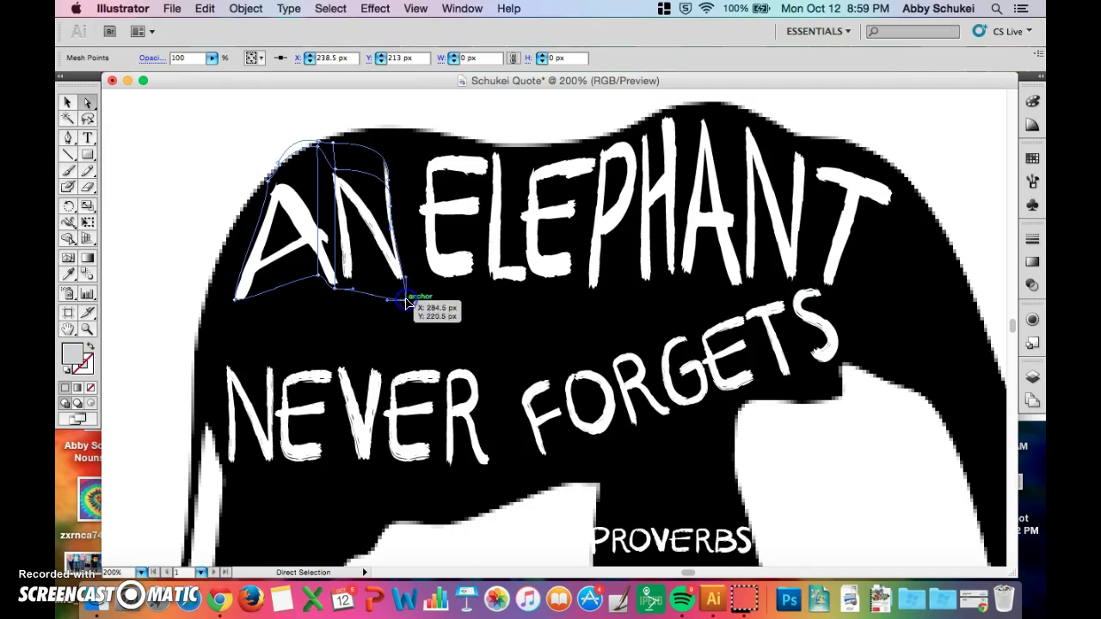
Try to reshape the top of the N by adjusting its right-side mesh points and raising the inner point at its upper left
left_click_drag(393, 184, 401, 174)
left_click(401, 172)
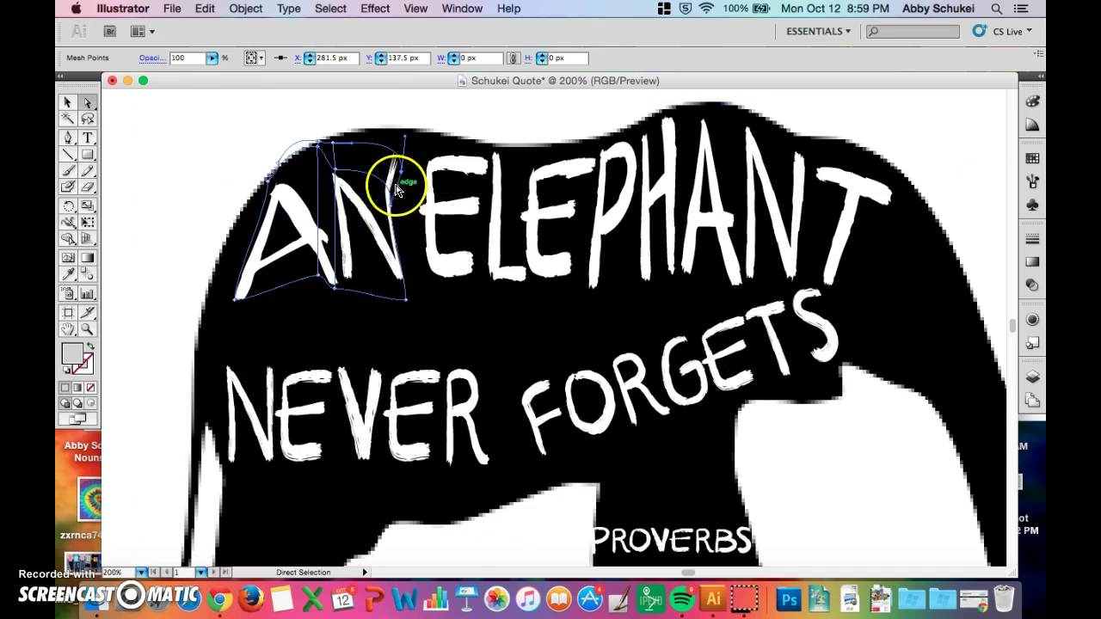
left_click_drag(399, 206, 382, 226)
left_click(337, 175)
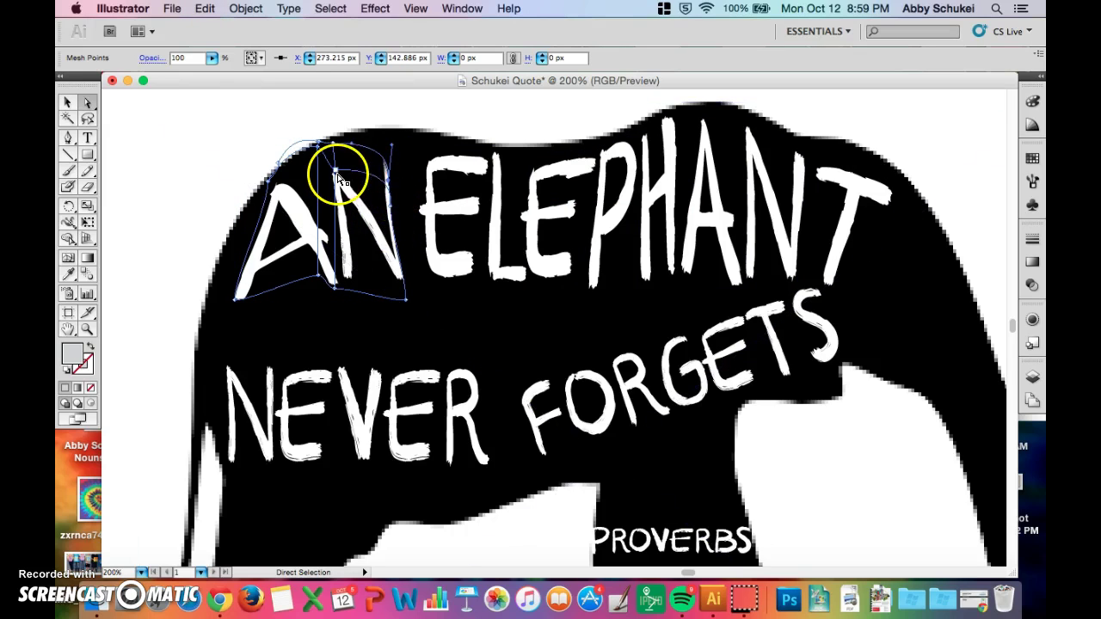
left_click_drag(338, 176, 338, 154)
left_click(400, 272)
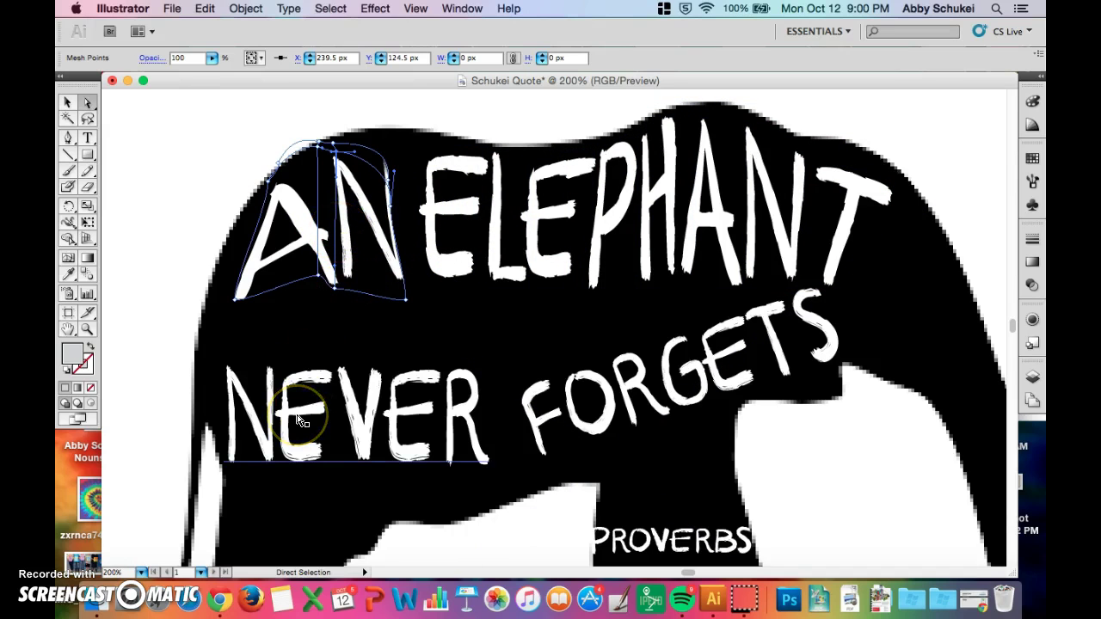
Undo the adjustments to AN's bottom edge and to the top of the N
key("super+z")
key("super+z")
key("super+z")
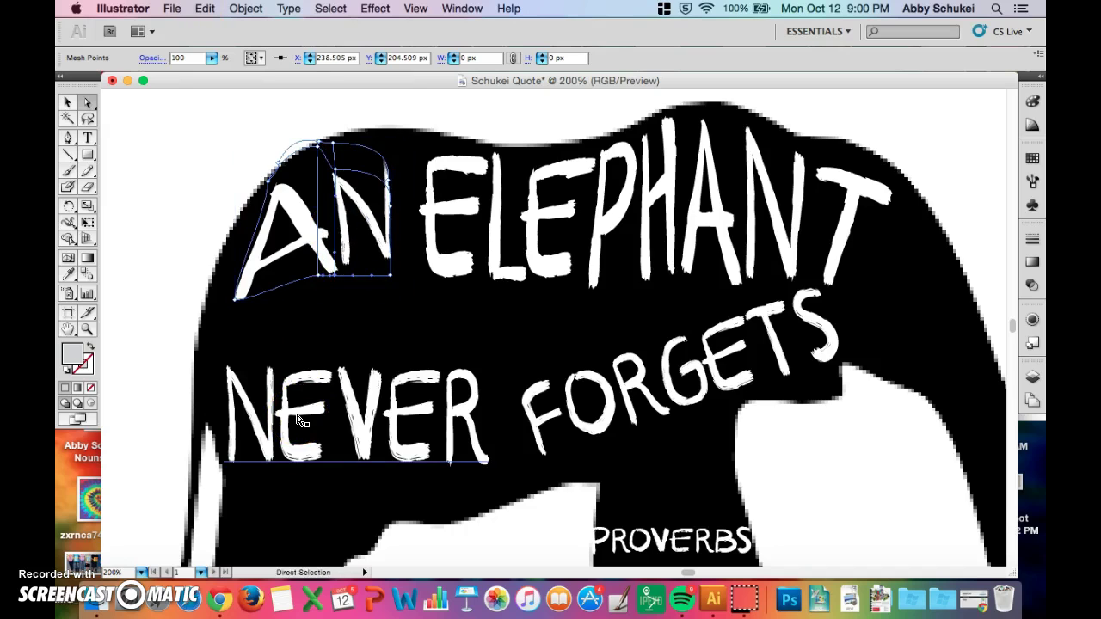
key("super+z")
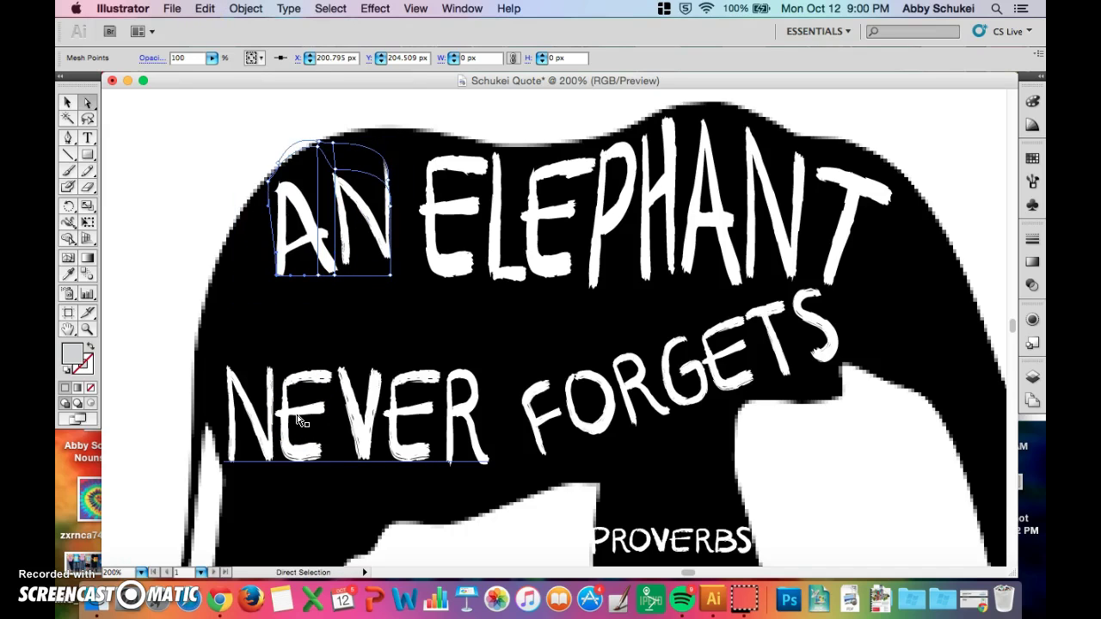
Nudge AN's middle mesh lines slightly right, and move the whole word down and left to about X 225.7 px, Y 171.9 px
left_click(327, 203)
left_click_drag(327, 206, 328, 201)
left_click(233, 220)
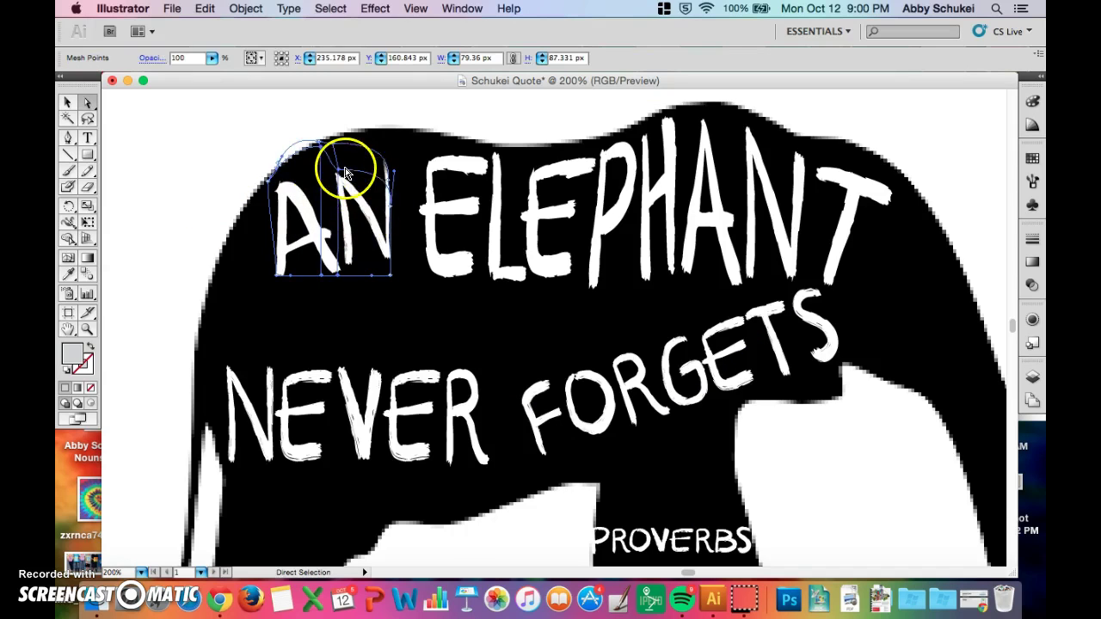
left_click(69, 257)
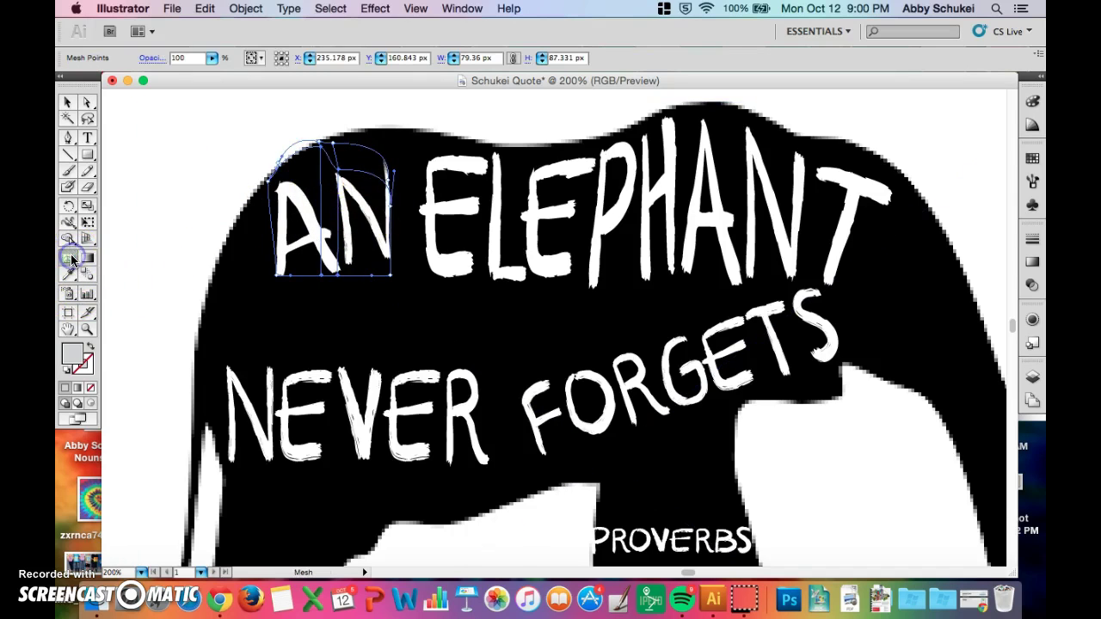
left_click(65, 103)
left_click_drag(332, 187, 320, 263)
Pull both lower corners of AN's envelope outward and down, and raise the inner mesh point at the N's upper left
left_click(87, 103)
left_click(69, 258)
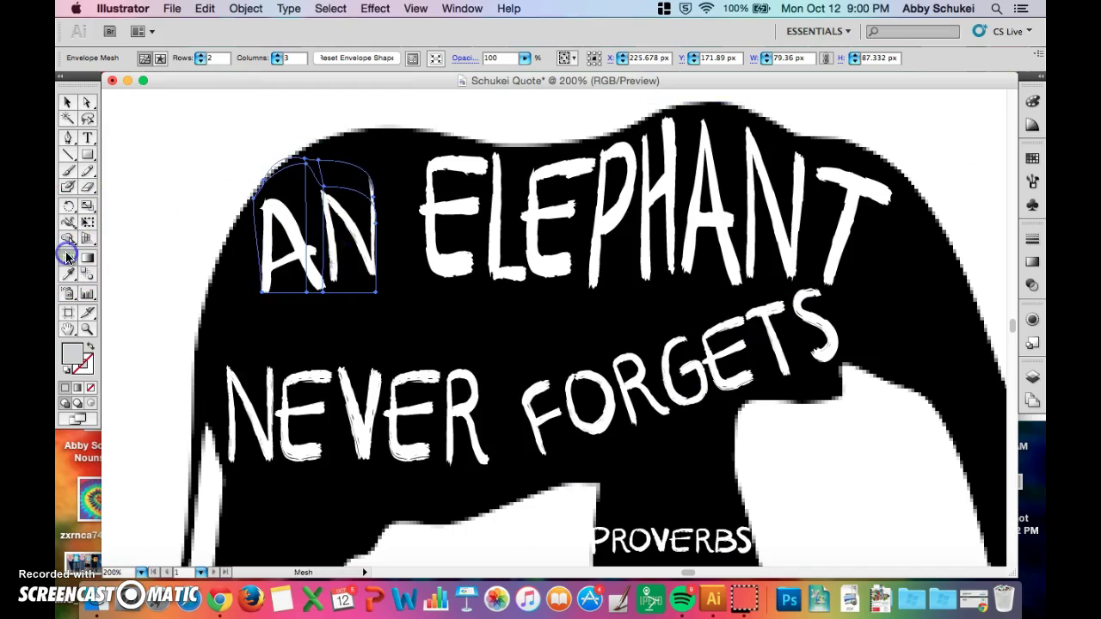
left_click_drag(267, 296, 245, 312)
left_click_drag(383, 301, 393, 316)
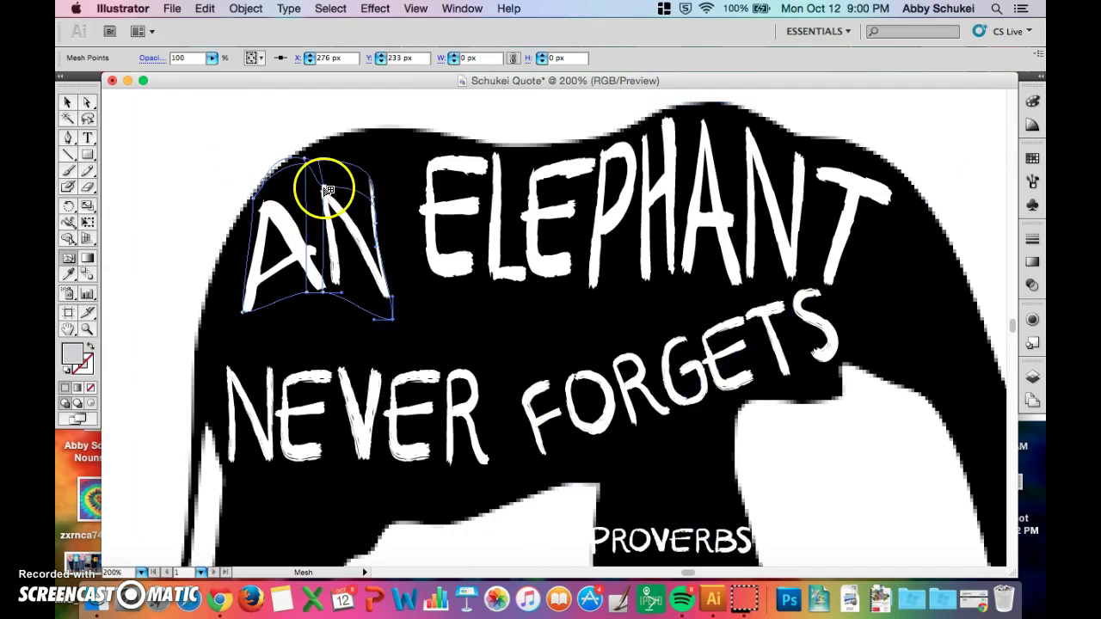
left_click_drag(323, 187, 324, 161)
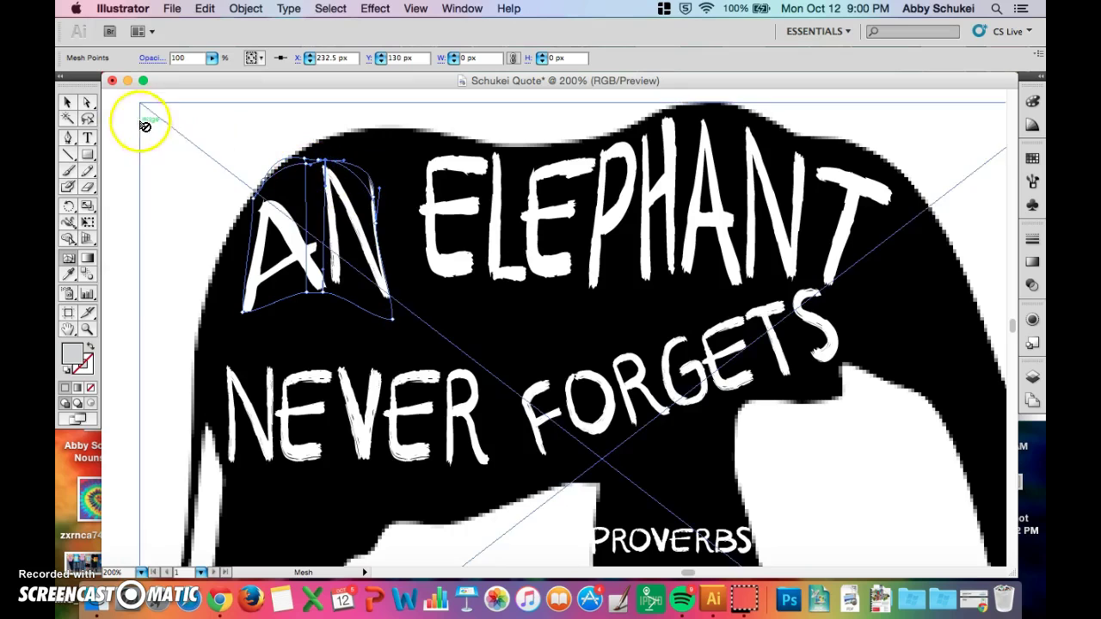
Select the word NEVER and apply an envelope mesh with 1 row and 5 columns
left_click(68, 102)
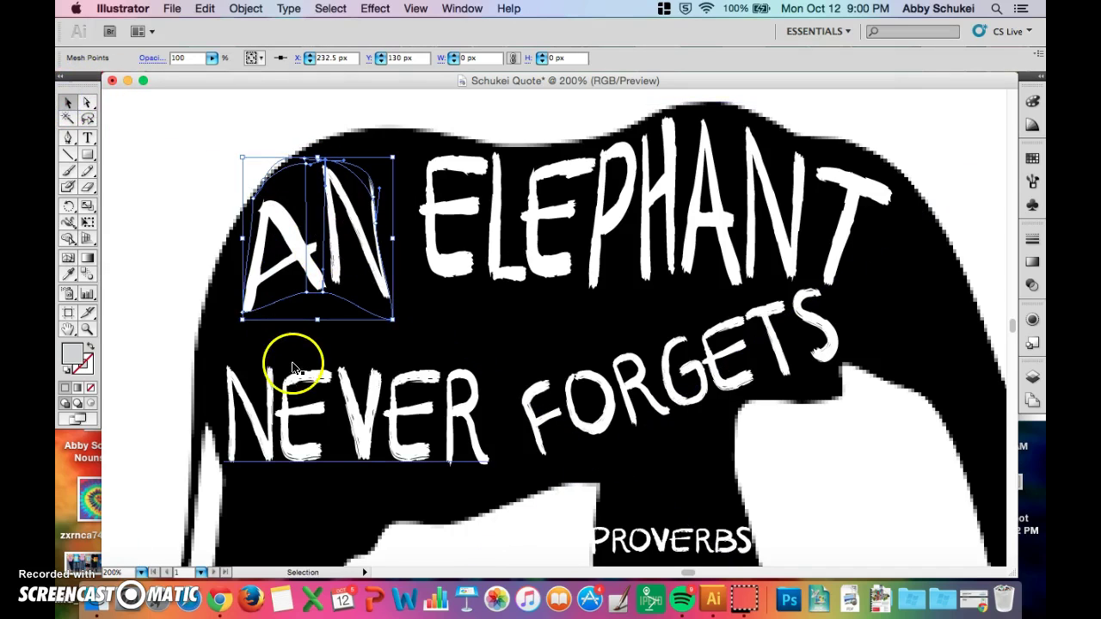
left_click(276, 409)
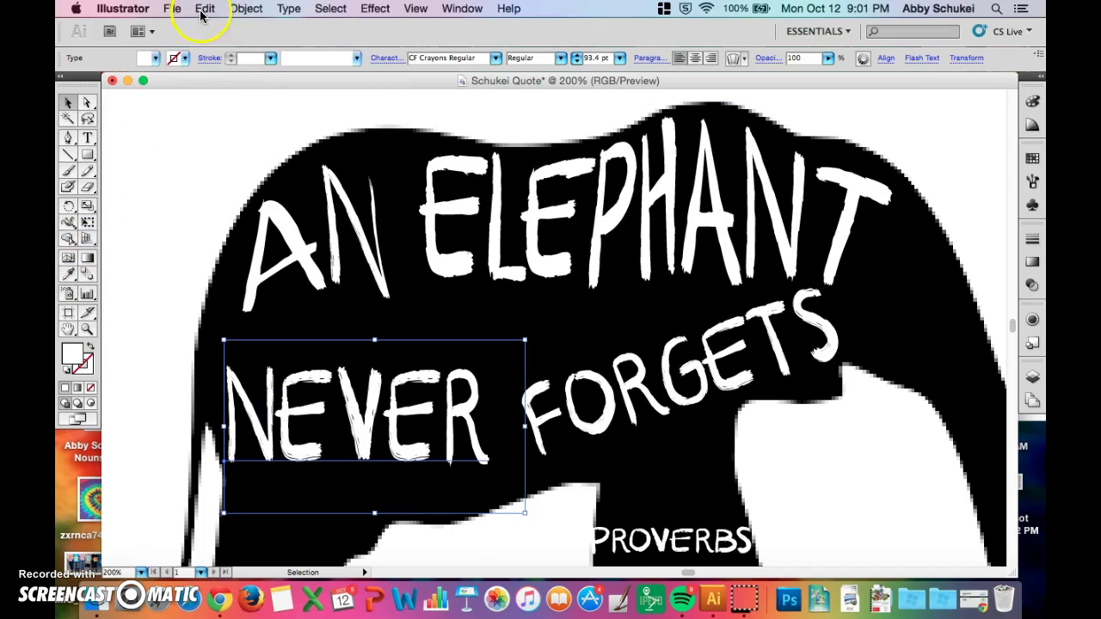
left_click(245, 8)
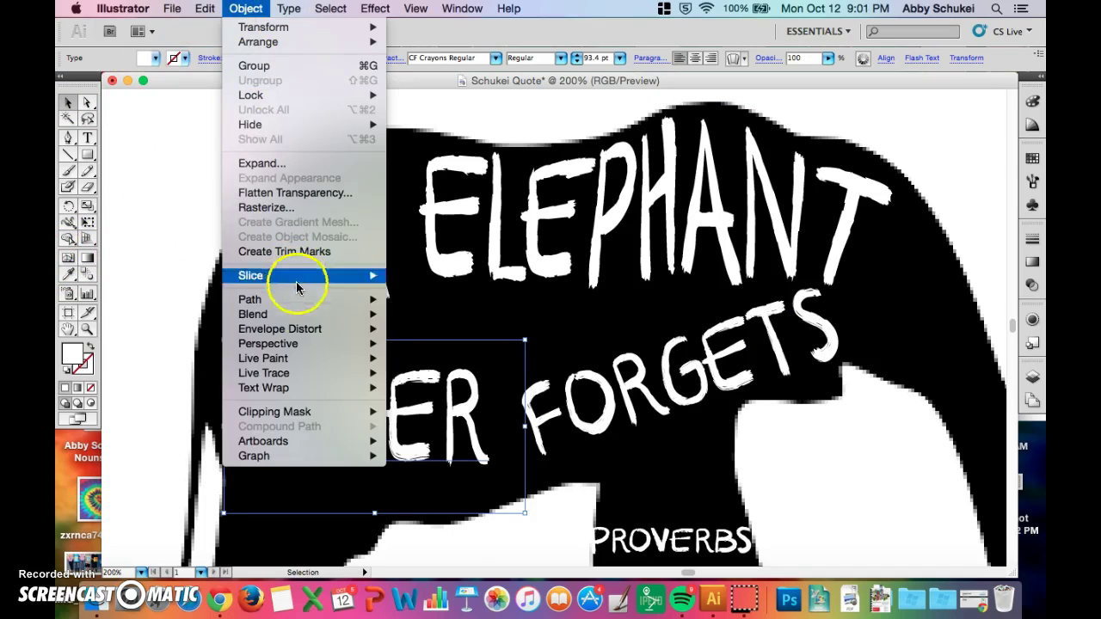
mouse_move(307, 328)
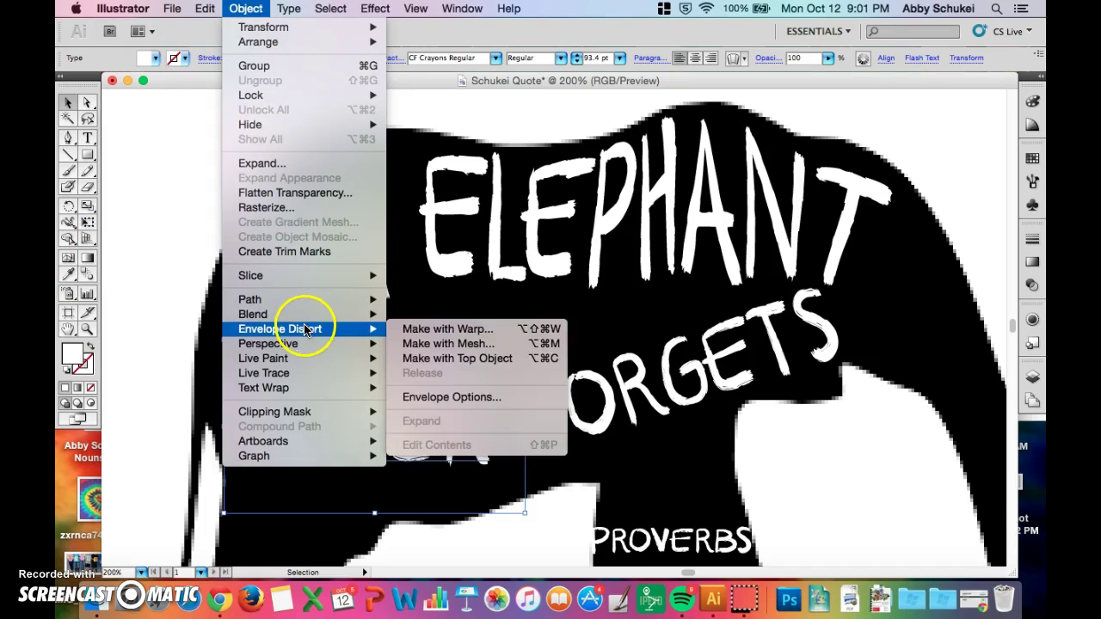
left_click(445, 344)
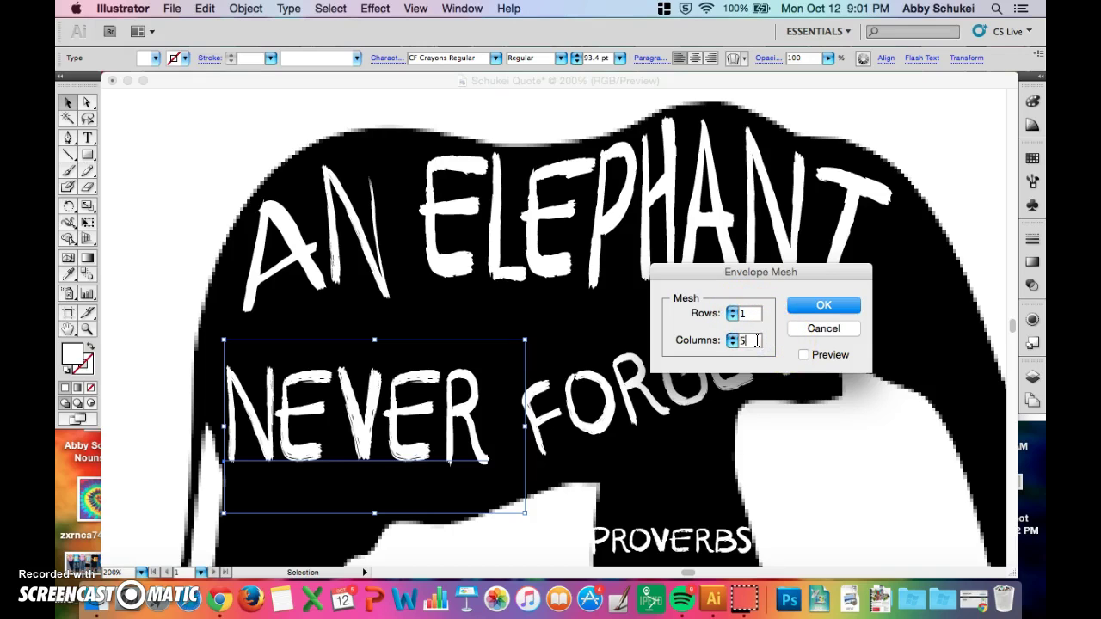
left_click(827, 307)
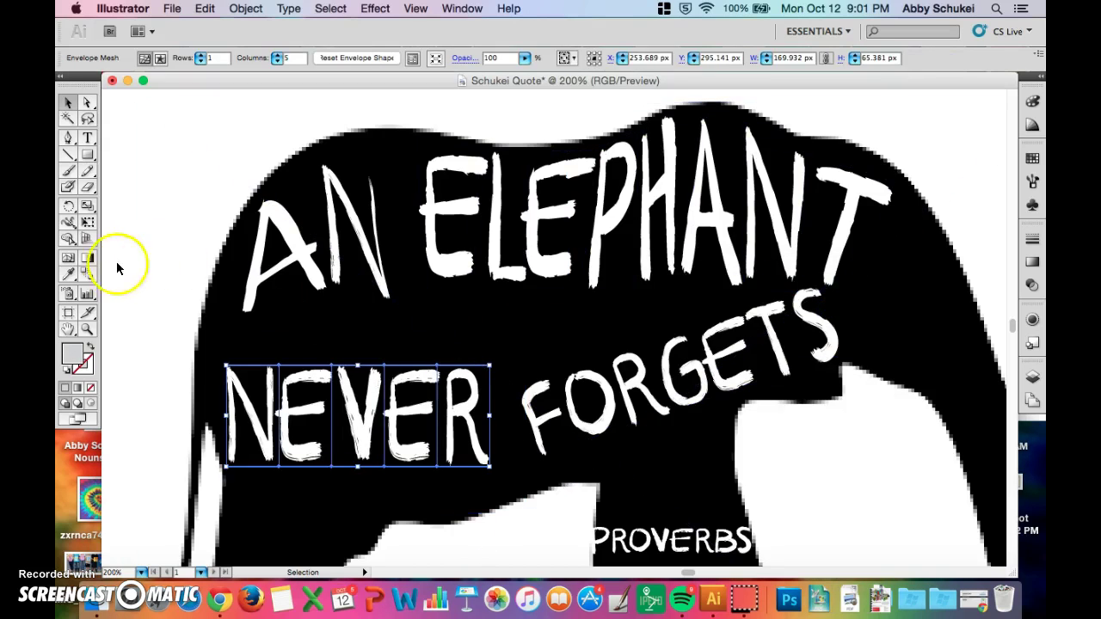
Stretch NEVER's N with the Mesh tool, pulling the two leftmost bottom mesh points down and the two leftmost top points up
left_click(71, 258)
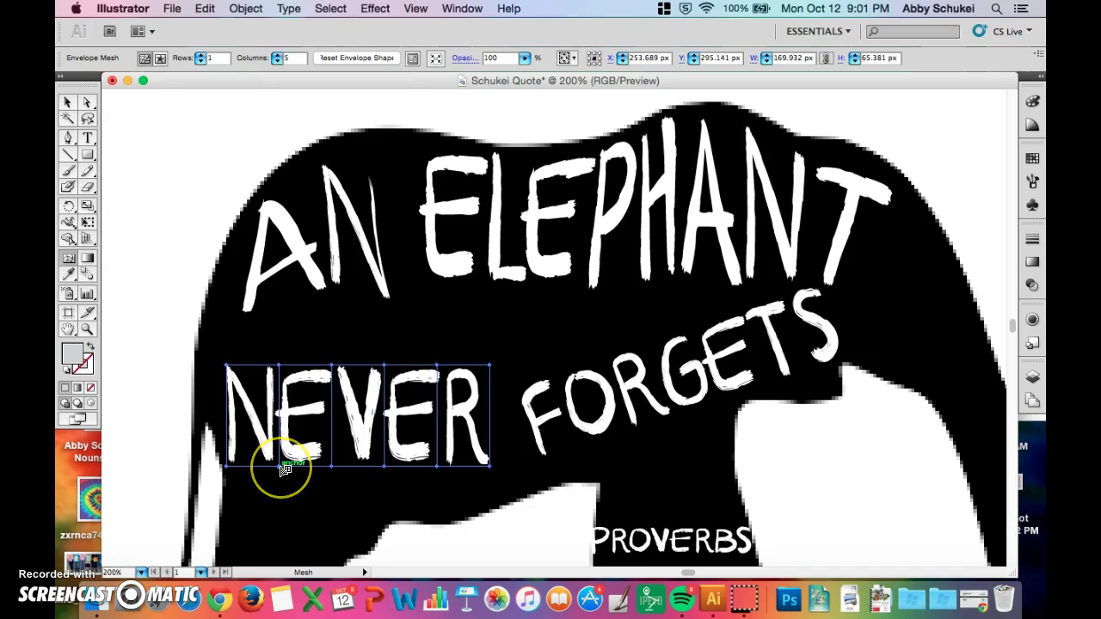
key("super+minus")
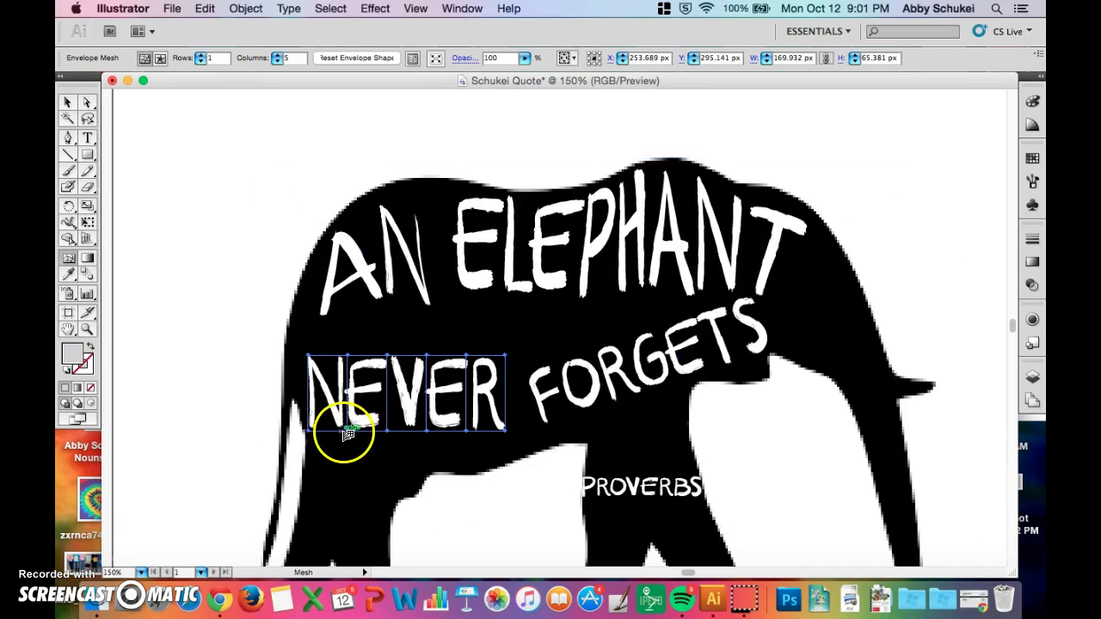
left_click_drag(350, 434, 309, 453)
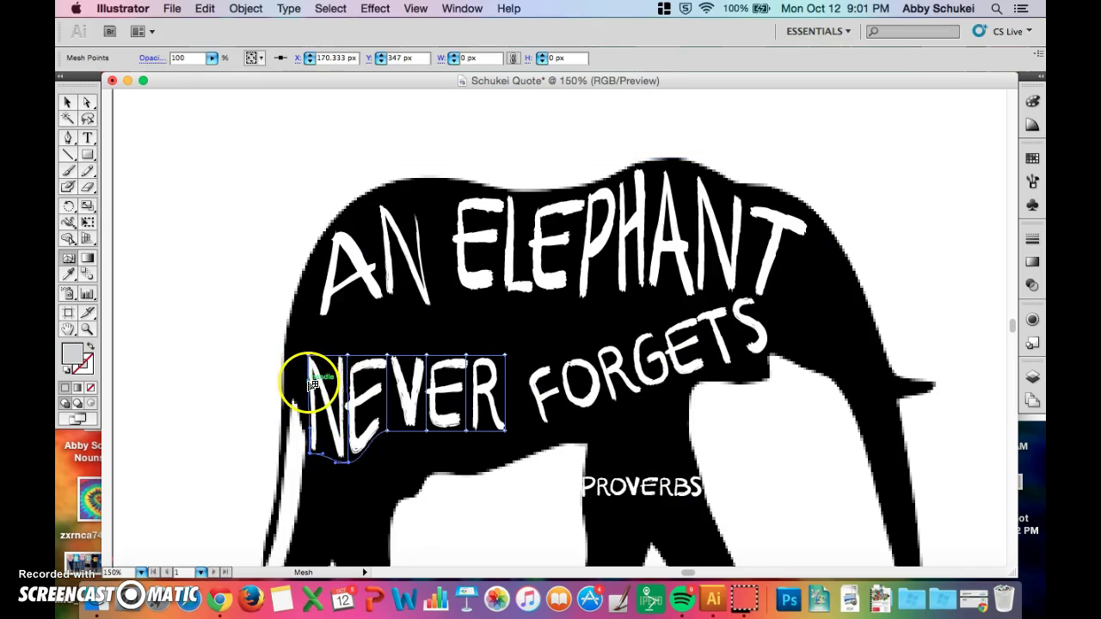
left_click_drag(349, 356, 300, 345)
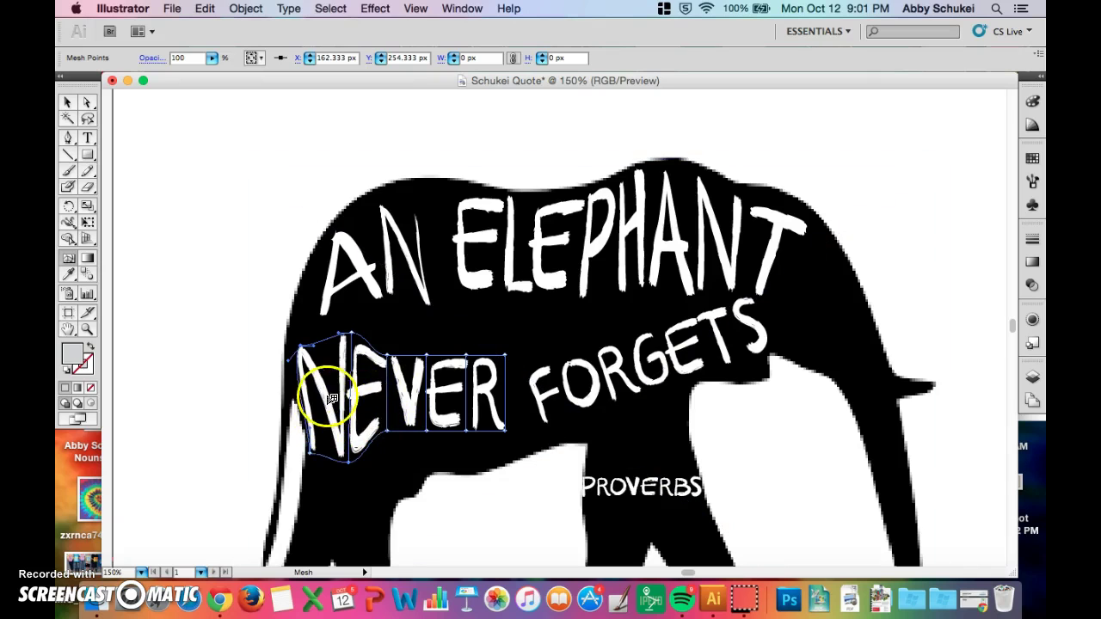
Lower the bottom mesh points on both sides of NEVER's V toward the belly line and raise the matching points above it
left_click_drag(388, 430, 392, 474)
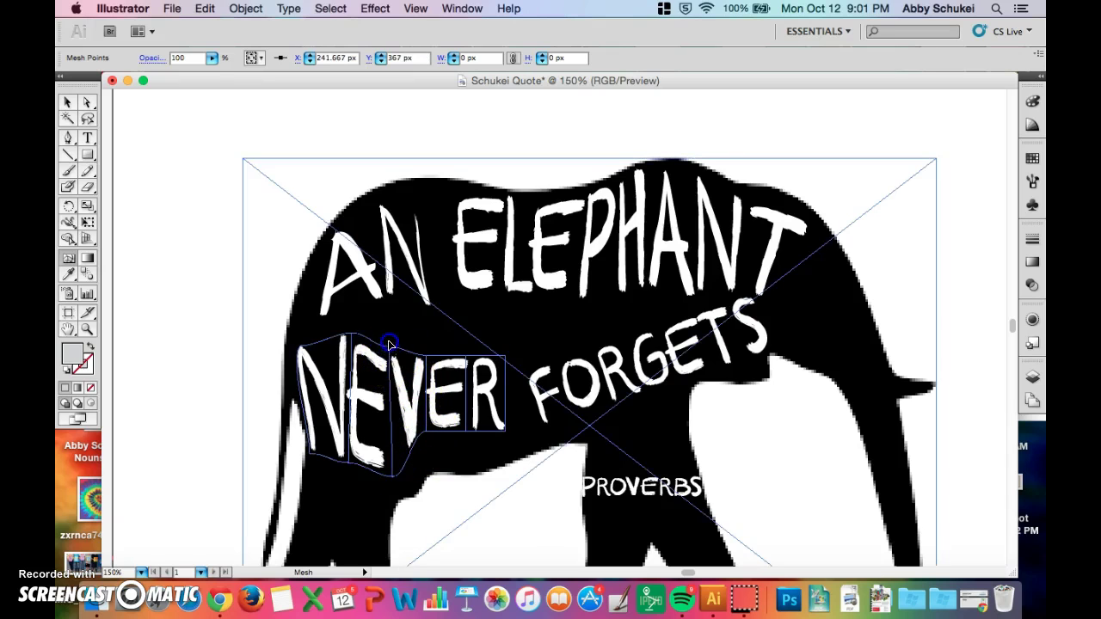
left_click_drag(389, 334, 392, 334)
left_click_drag(429, 431, 430, 459)
mouse_move(428, 356)
left_mouse_down()
mouse_move(427, 337)
mouse_move(442, 364)
left_mouse_up()
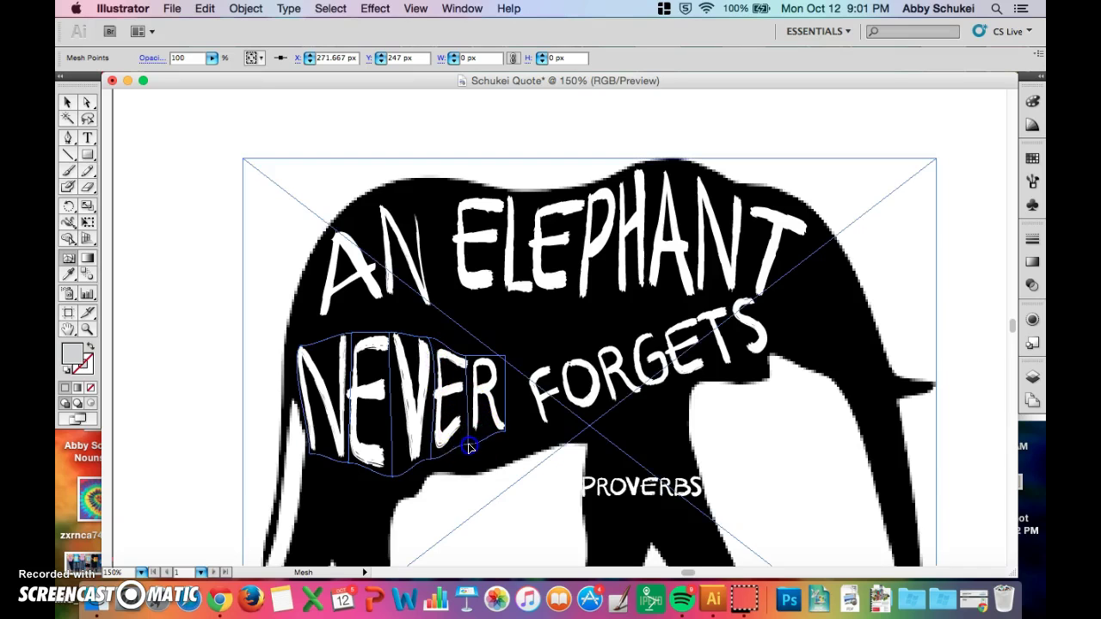
Enlarge NEVER's R by lowering the two rightmost bottom mesh points to the belly contour and raising the two rightmost top points
left_click_drag(470, 469, 509, 435)
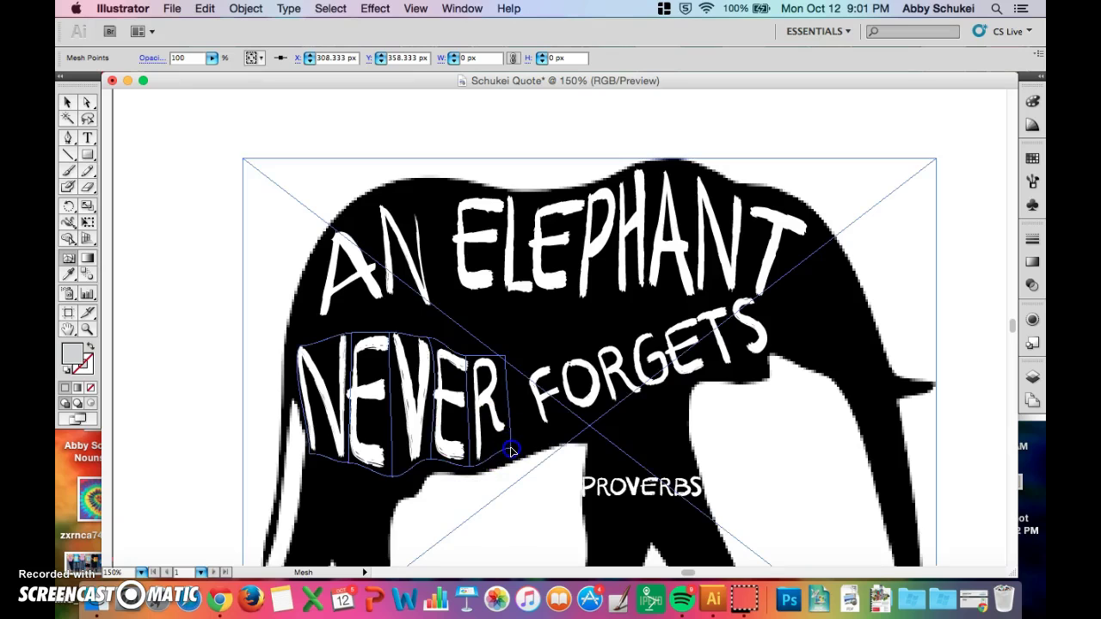
left_click(507, 358)
left_click_drag(505, 355, 476, 338)
left_click(469, 356)
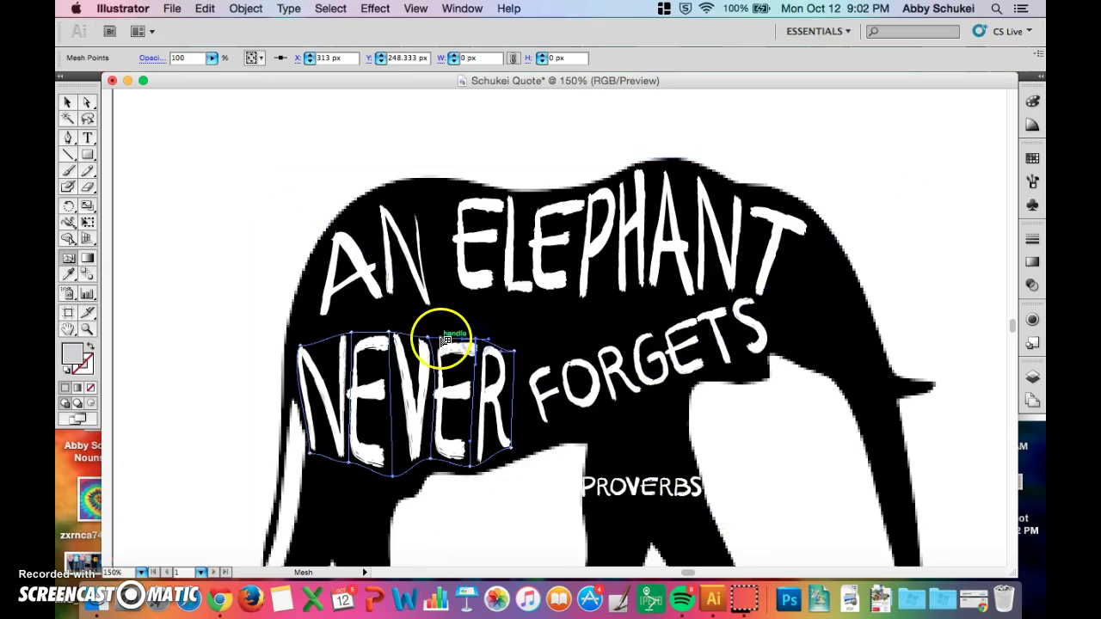
Raise NEVER's top edge into a peak between the first E and V at about Y 229.7 px, and lift the N's upper-left corner
right_click(433, 336)
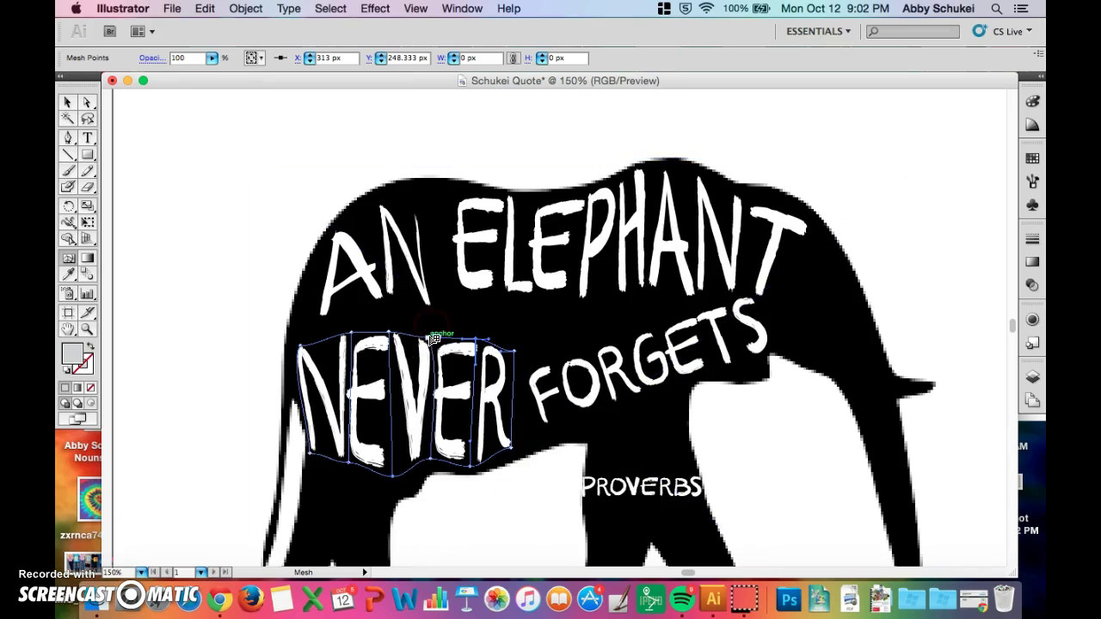
left_click_drag(429, 337, 390, 317)
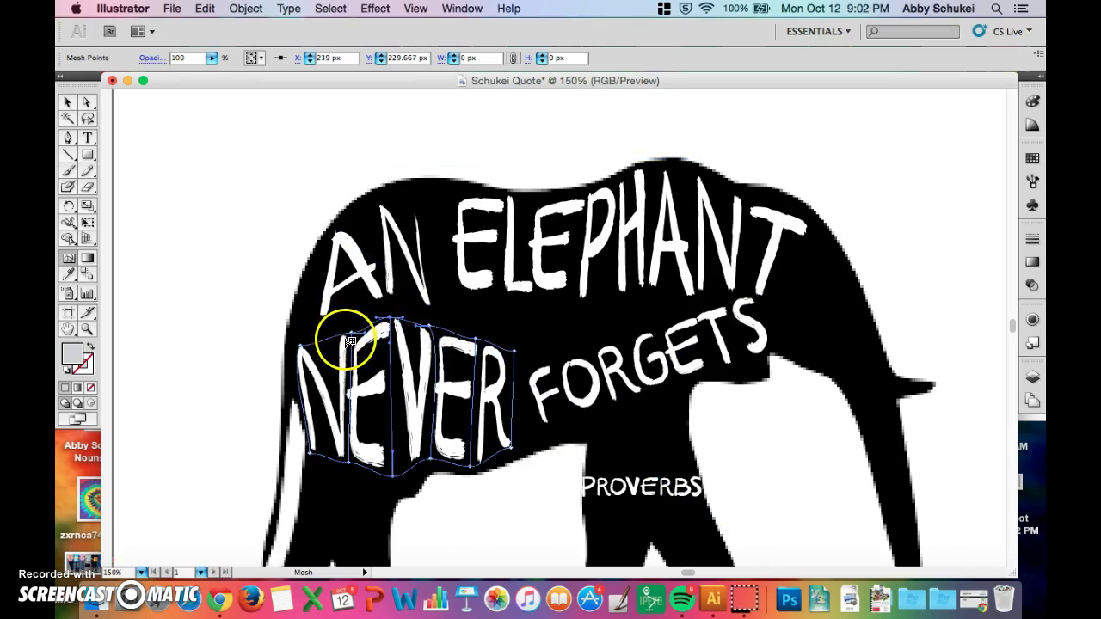
left_click_drag(303, 349, 299, 330)
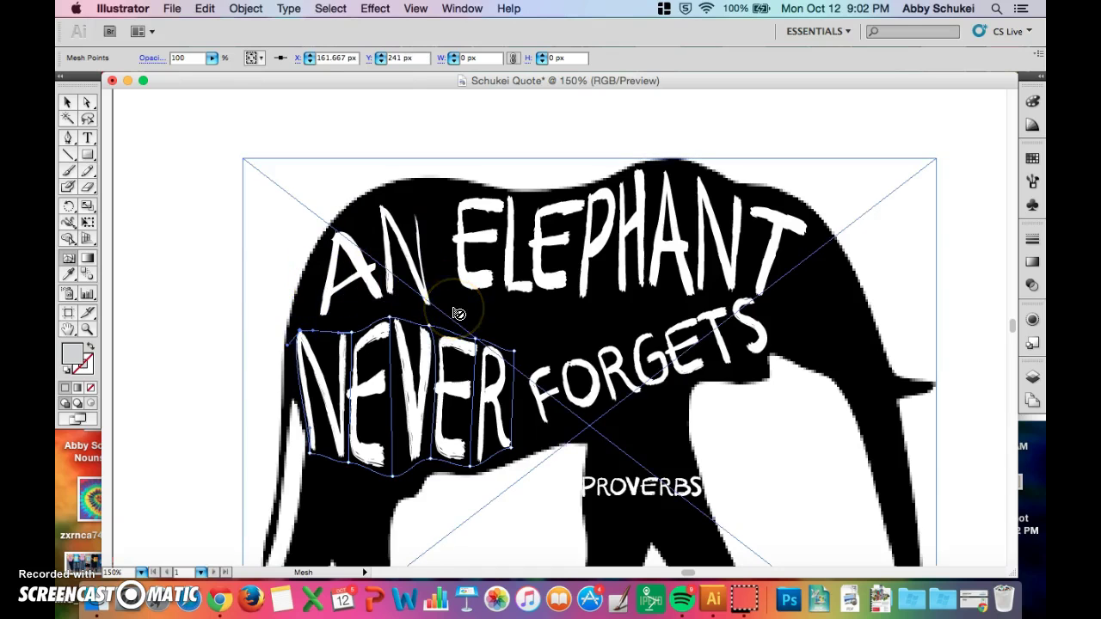
Select the word FORGETS and apply an envelope mesh with 1 row and 7 columns
left_click(89, 103)
left_click(591, 378)
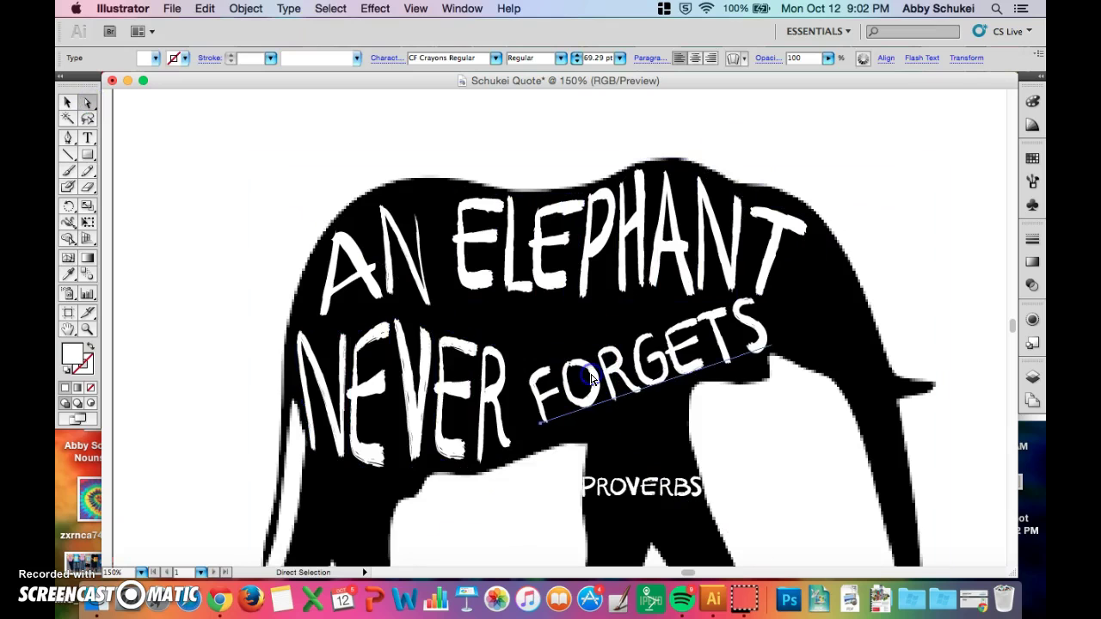
left_click(558, 387)
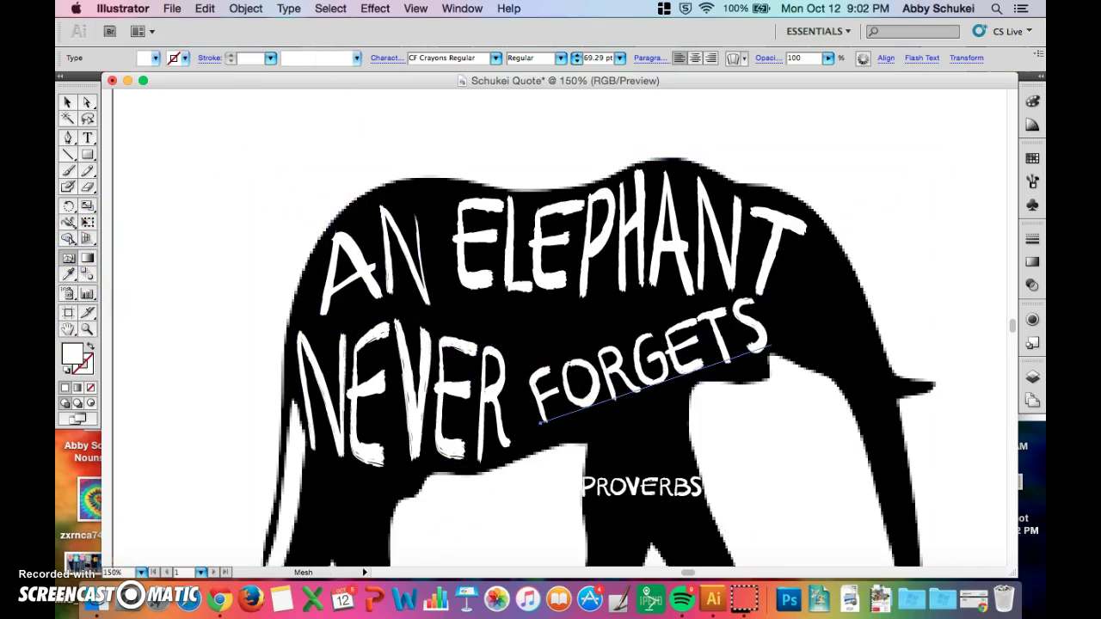
left_click(245, 8)
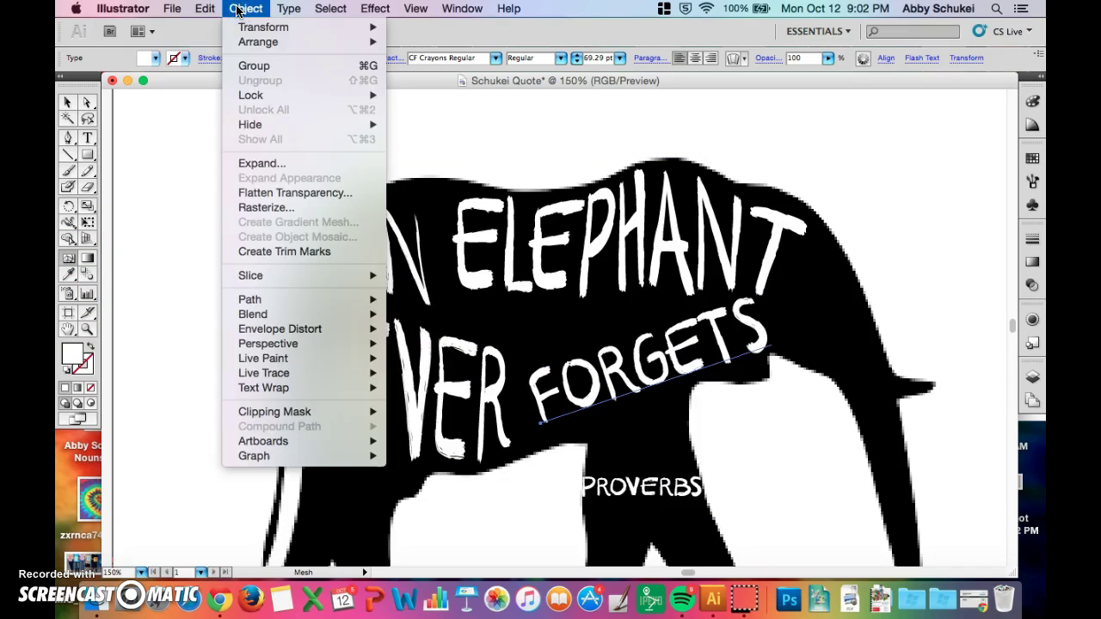
mouse_move(278, 328)
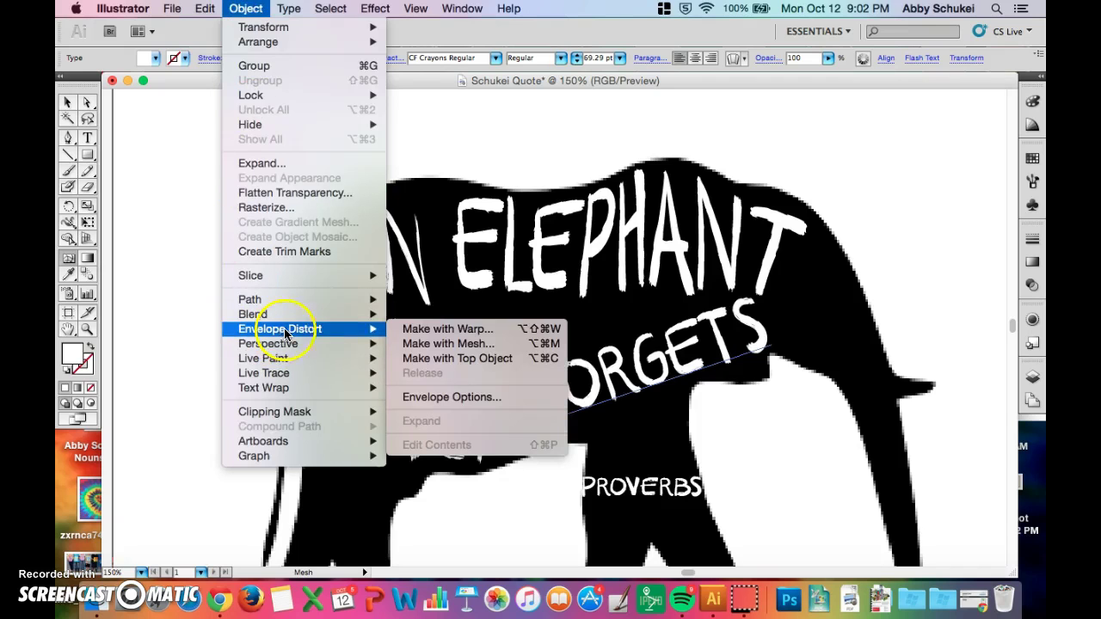
left_click(438, 343)
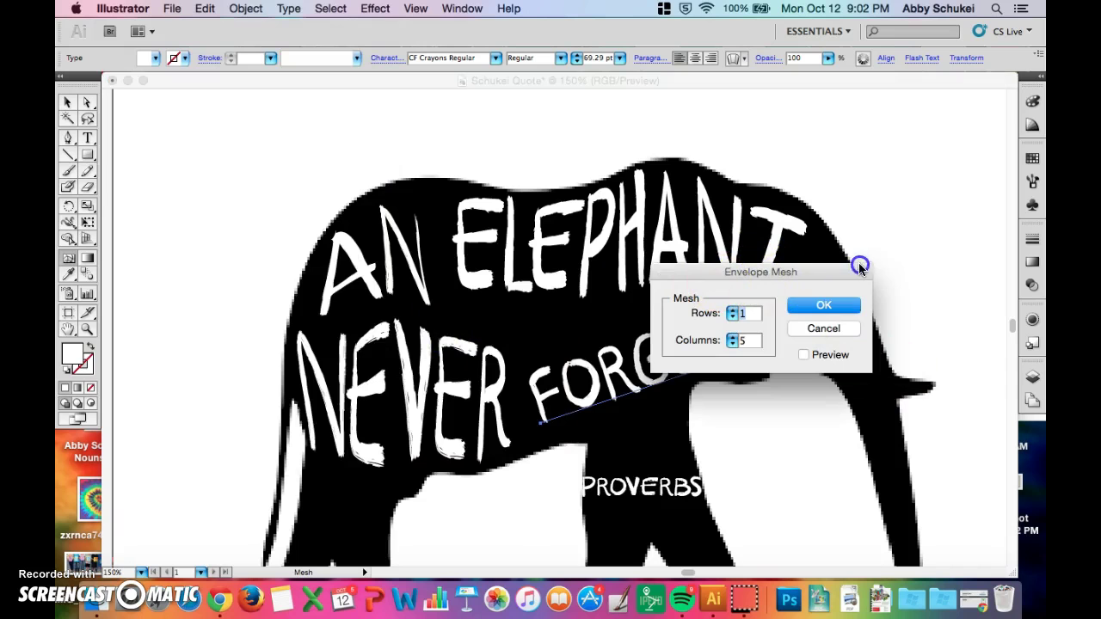
left_click_drag(807, 272, 905, 373)
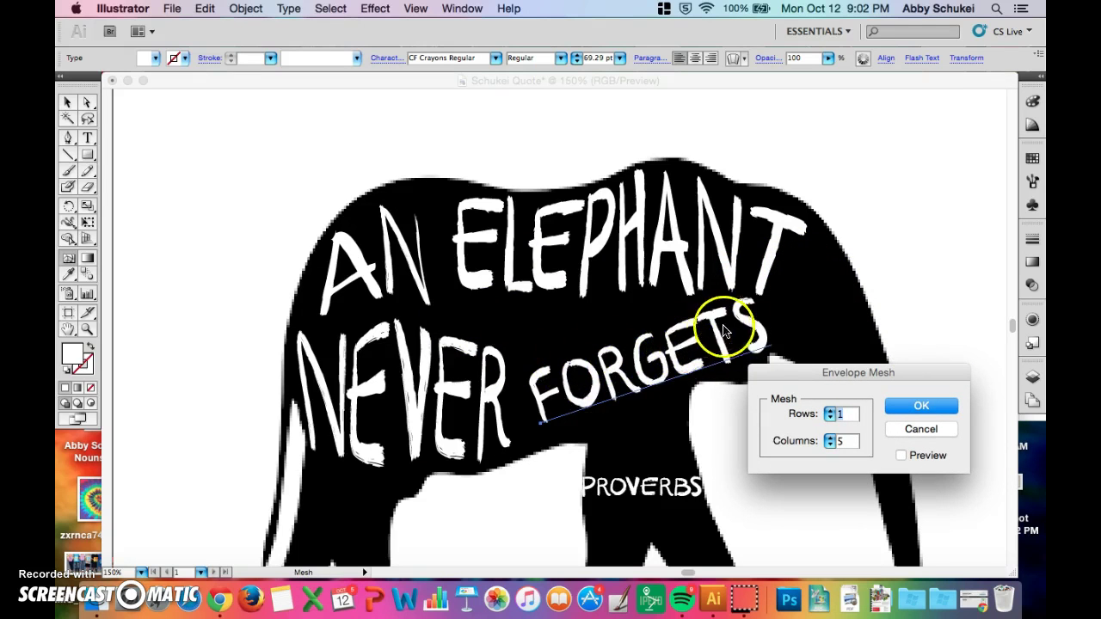
left_click(849, 441)
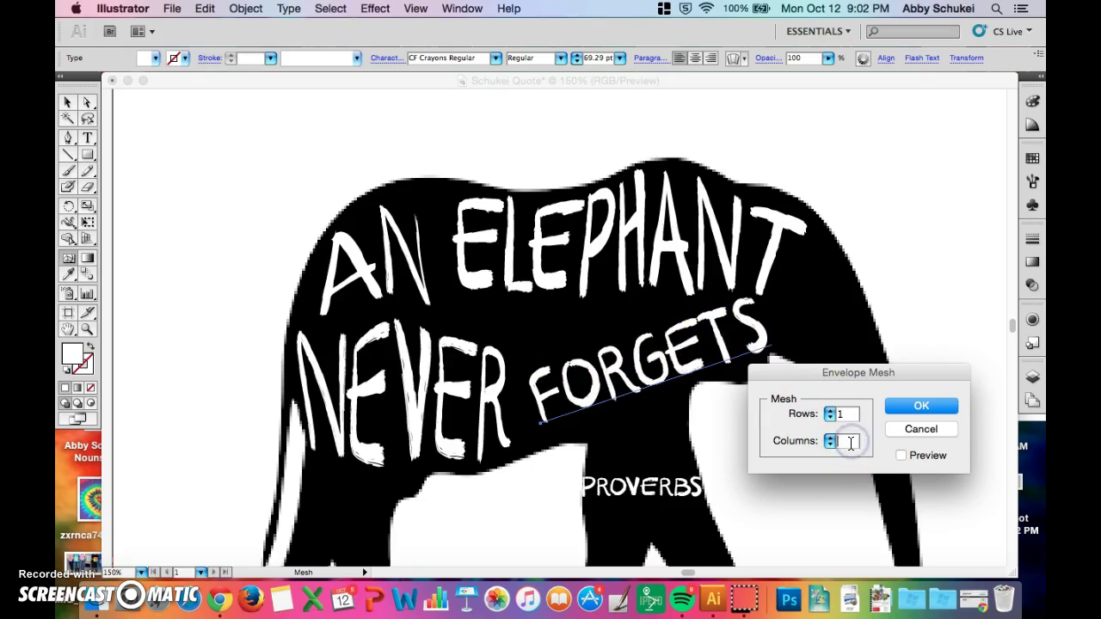
left_click(920, 405)
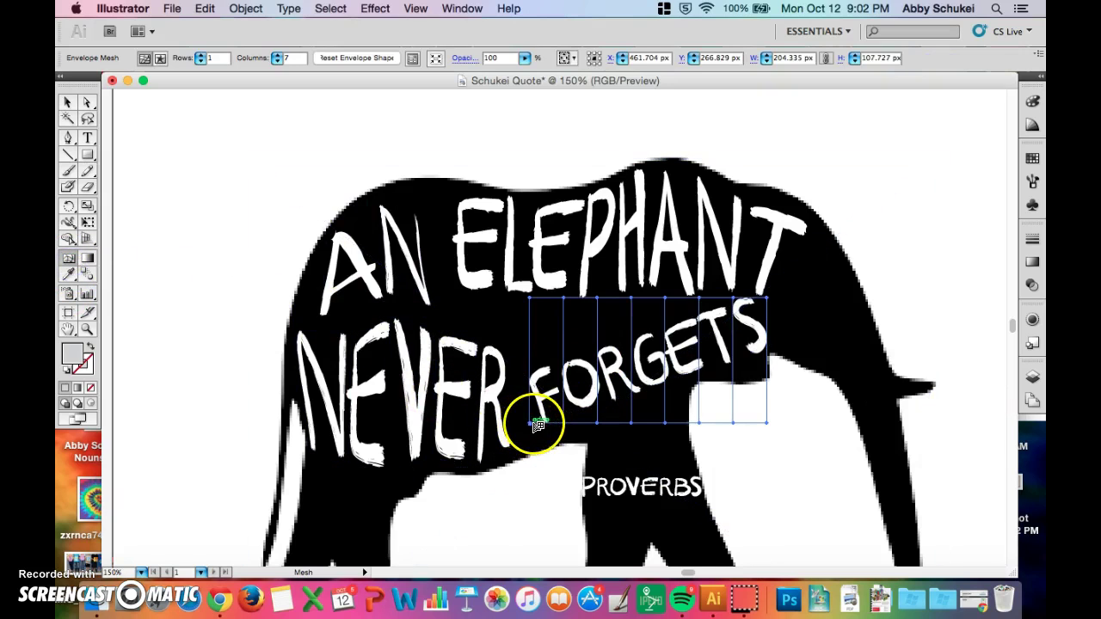
Lower the bottom mesh points beneath the F and O of FORGETS to follow the belly contour
left_click_drag(530, 423, 528, 444)
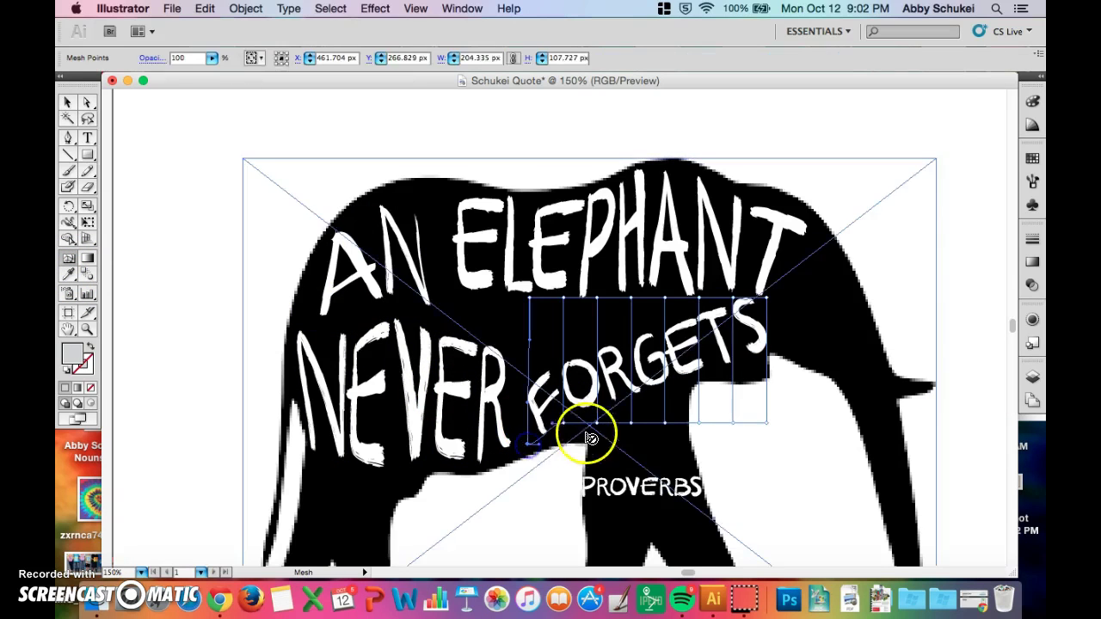
left_click_drag(598, 423, 564, 435)
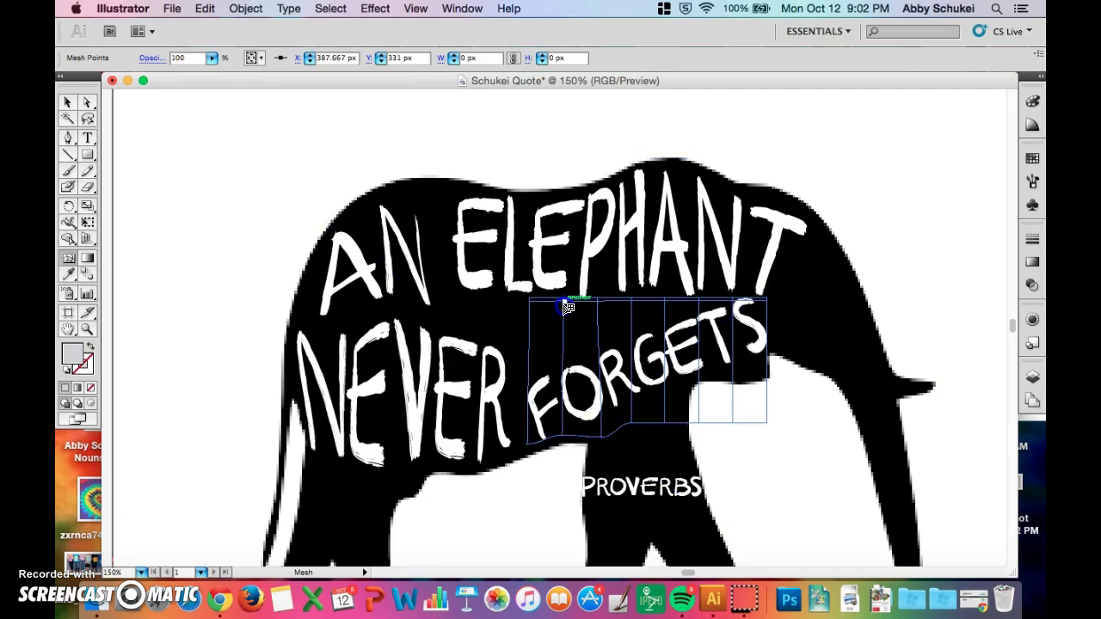
Try to reshape FORGETS's top edge above the F and pull its upper-right mesh corner outward around the S
left_click_drag(565, 323, 566, 321)
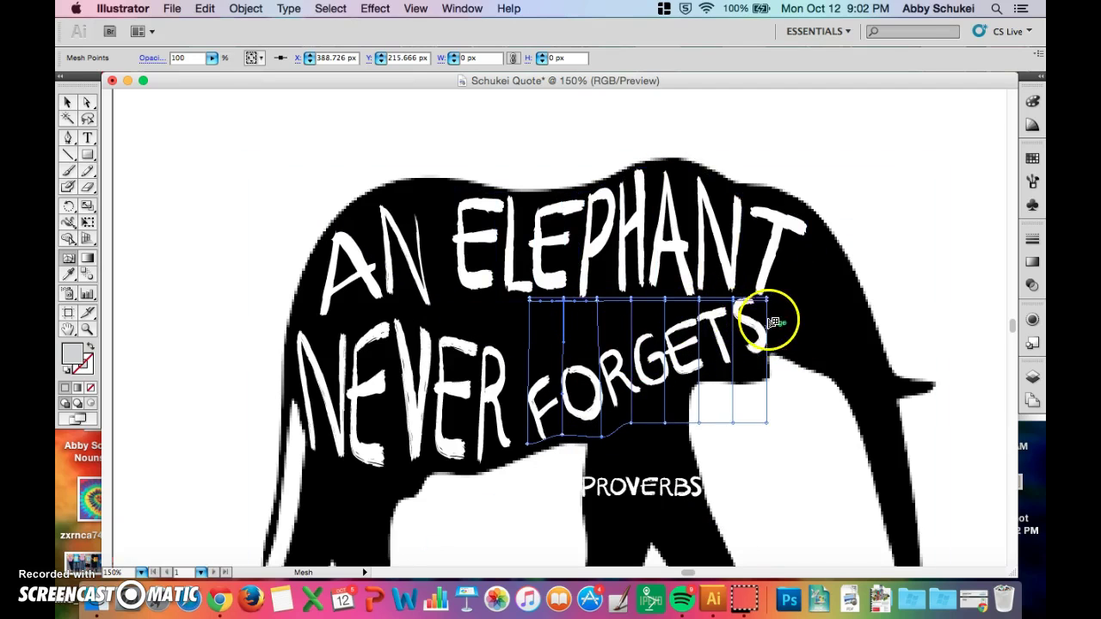
left_click_drag(767, 302, 789, 309)
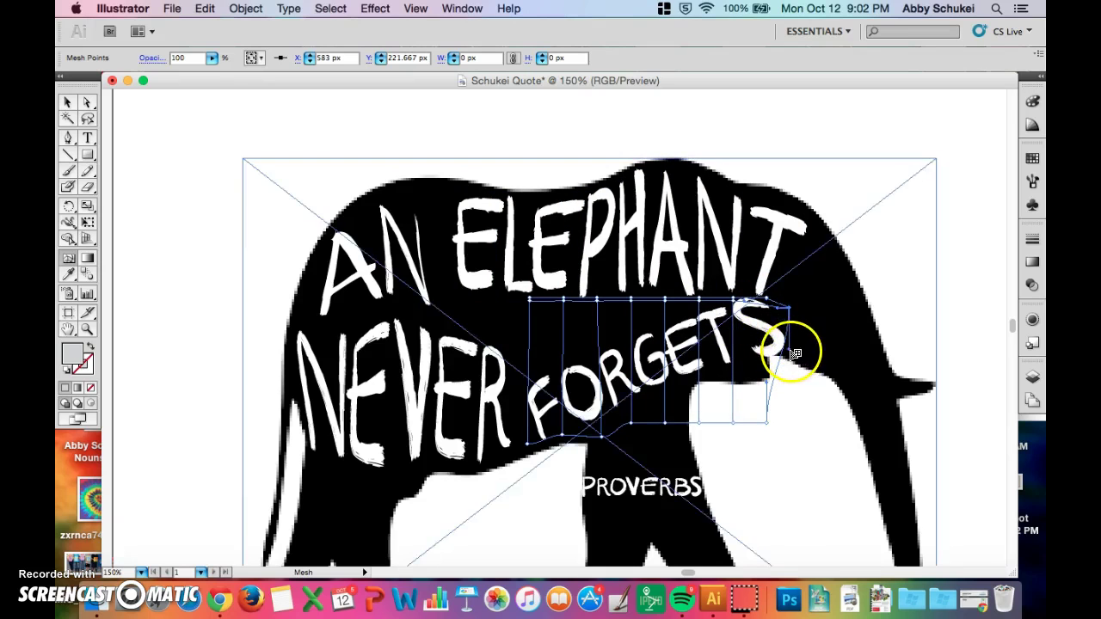
left_click_drag(763, 354, 765, 352)
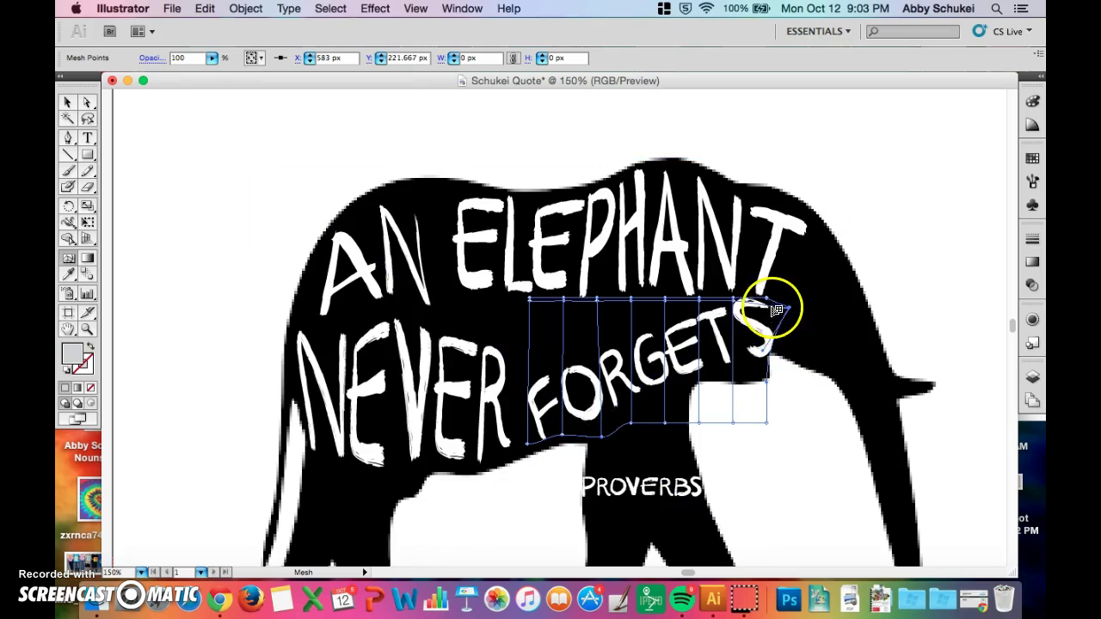
left_click_drag(767, 299, 798, 335)
left_click(788, 332)
left_click_drag(804, 340, 801, 339)
Undo the adjustments to FORGETS's top edge and to the mesh corner around the S
key("super+z")
key("super+z")
key("super+z")
key("super+z")
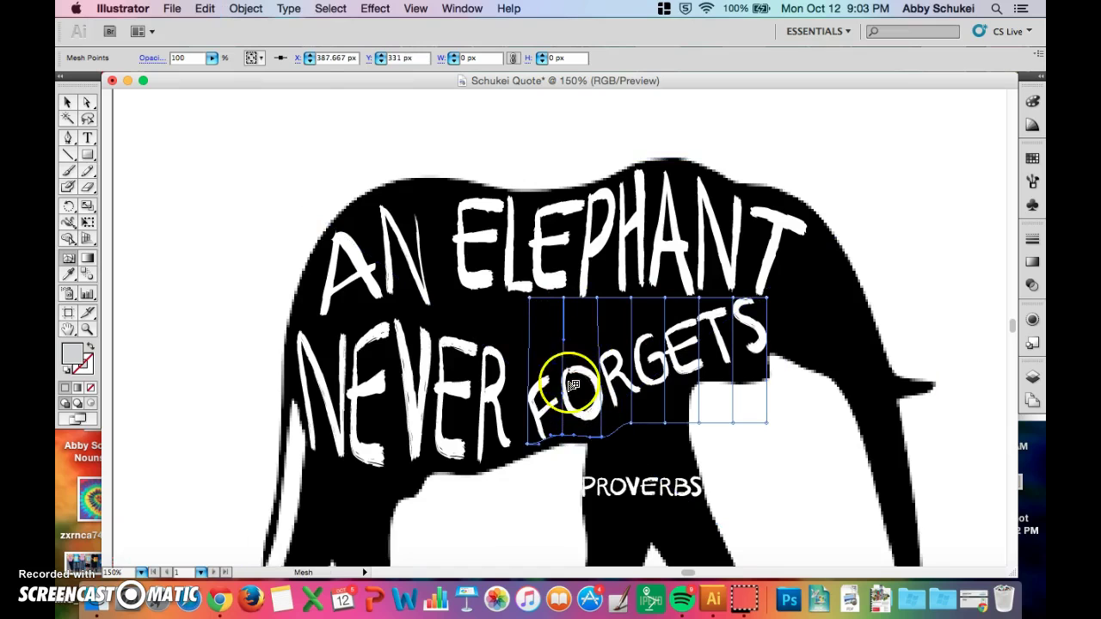
left_click_drag(565, 301, 566, 317)
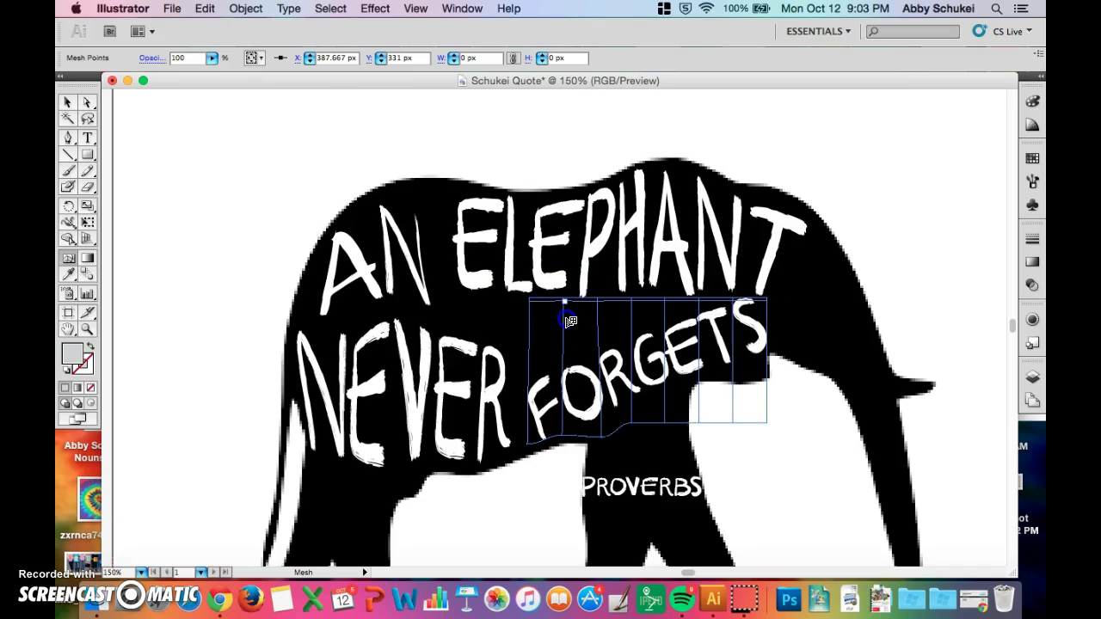
left_click(568, 292)
key("super+z")
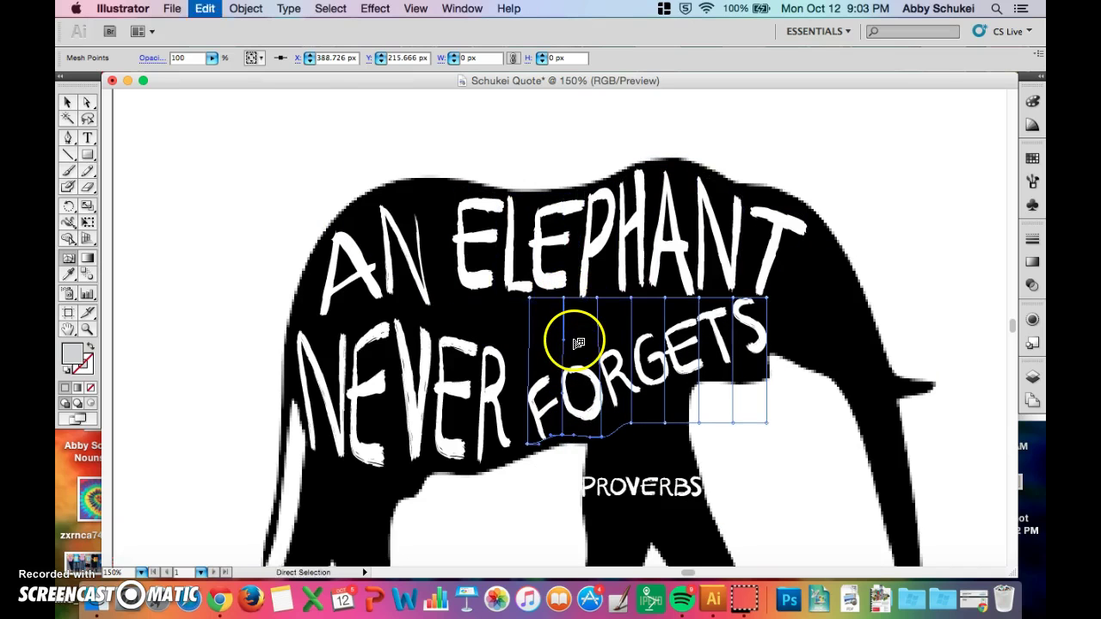
Add a mesh row at FORGETS's top, lower the bottom points beneath O, R and G, and shift the point above the O right
left_click(566, 300)
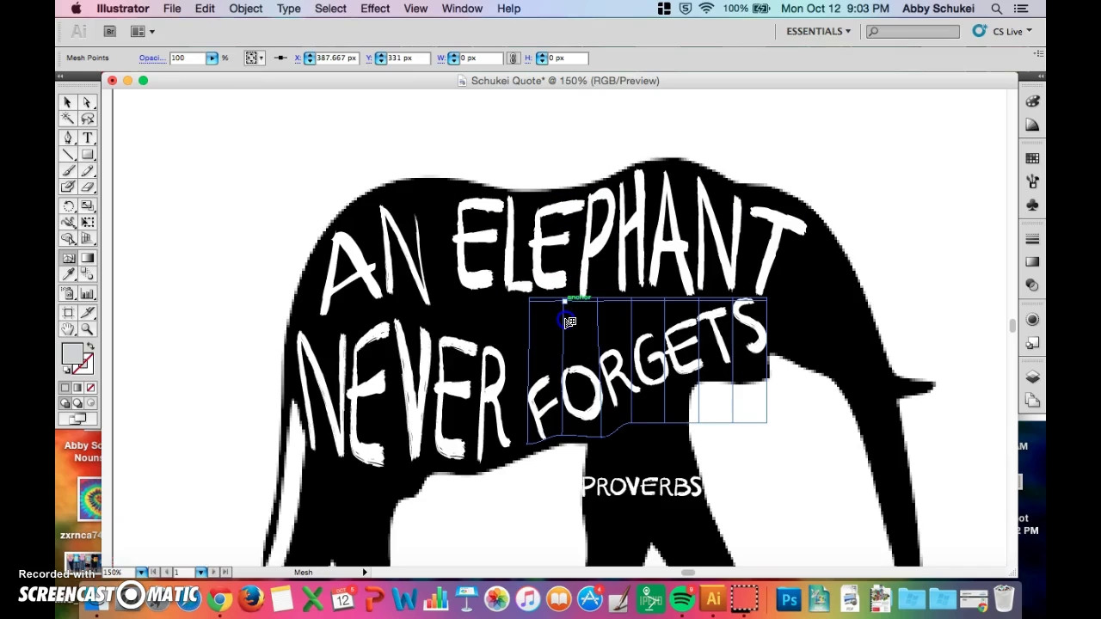
left_click_drag(650, 424, 597, 456)
left_click(604, 441)
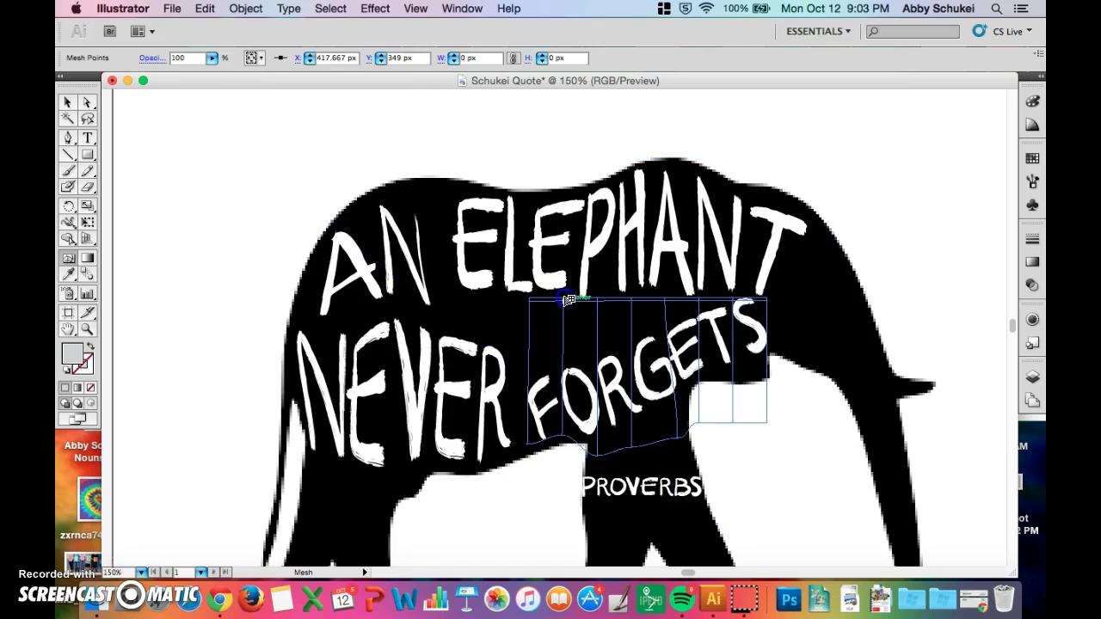
left_click_drag(584, 308, 585, 307)
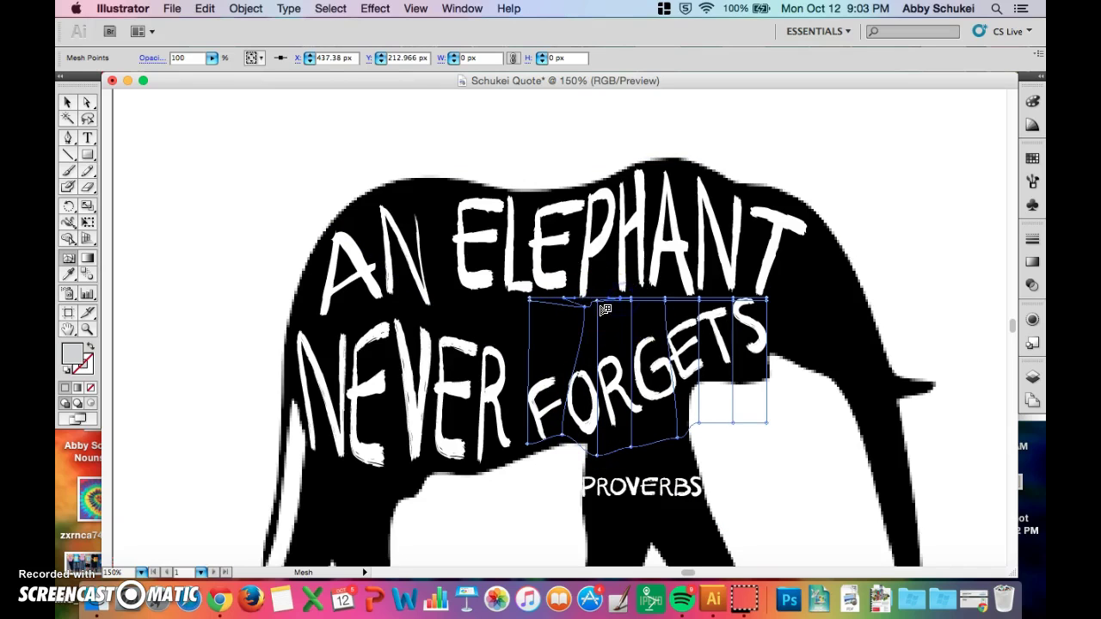
Try to move the top mesh point above the O of FORGETS back left, and undo that change
left_click_drag(616, 313, 562, 307)
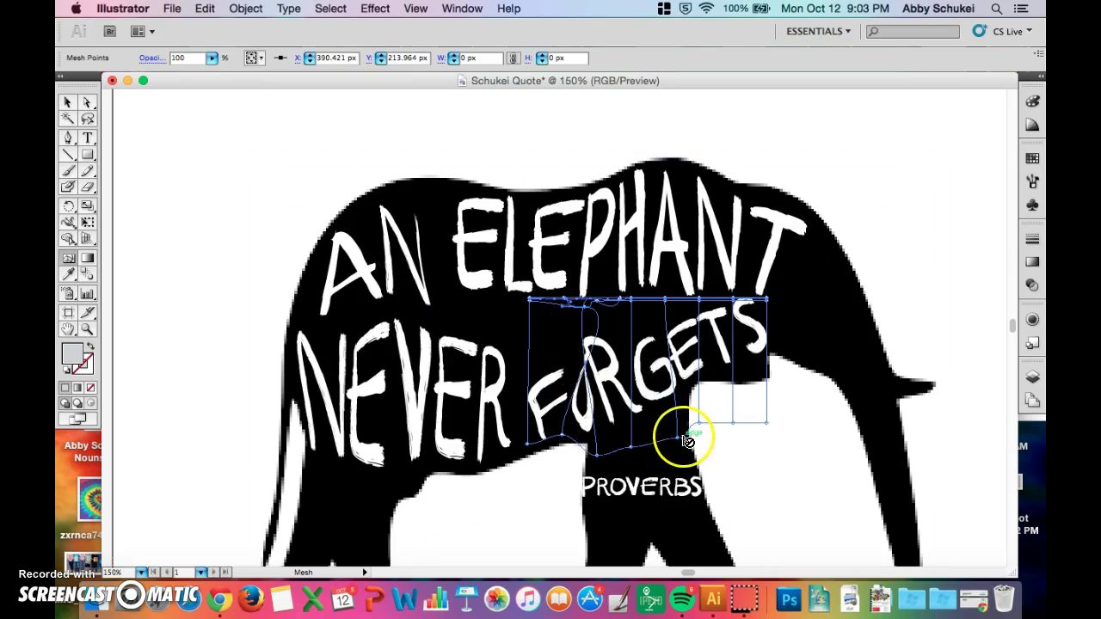
key("super+z")
key("super+z")
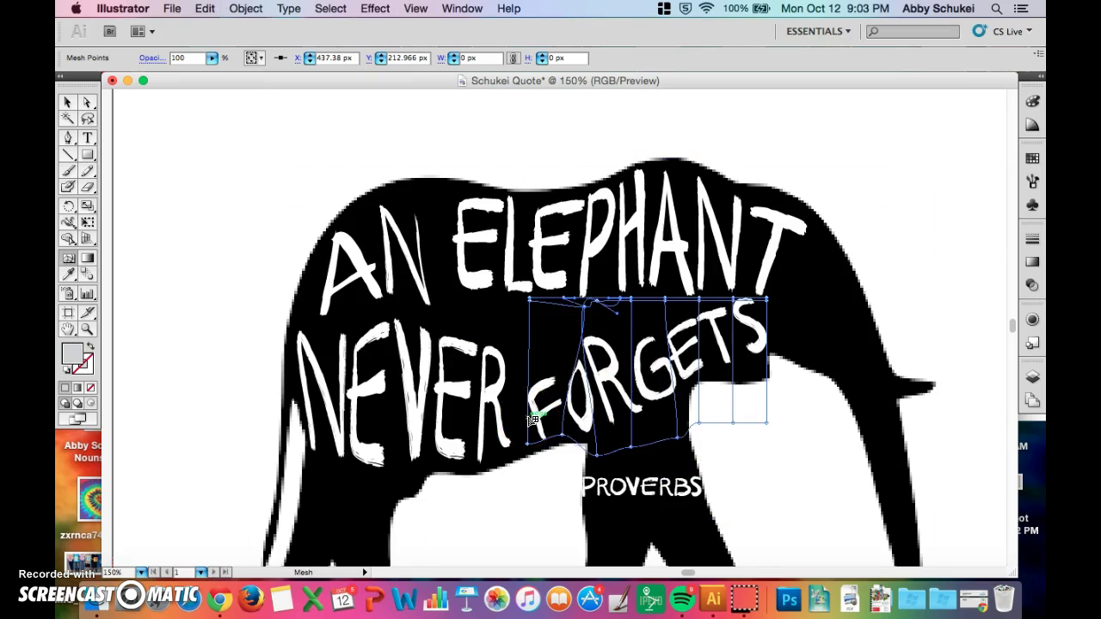
key("super+z")
Pull the lower-right corner of FORGETS's envelope up toward the S and add a mesh point beside the S
left_click(769, 424)
left_click_drag(769, 426, 791, 309)
left_click(764, 321)
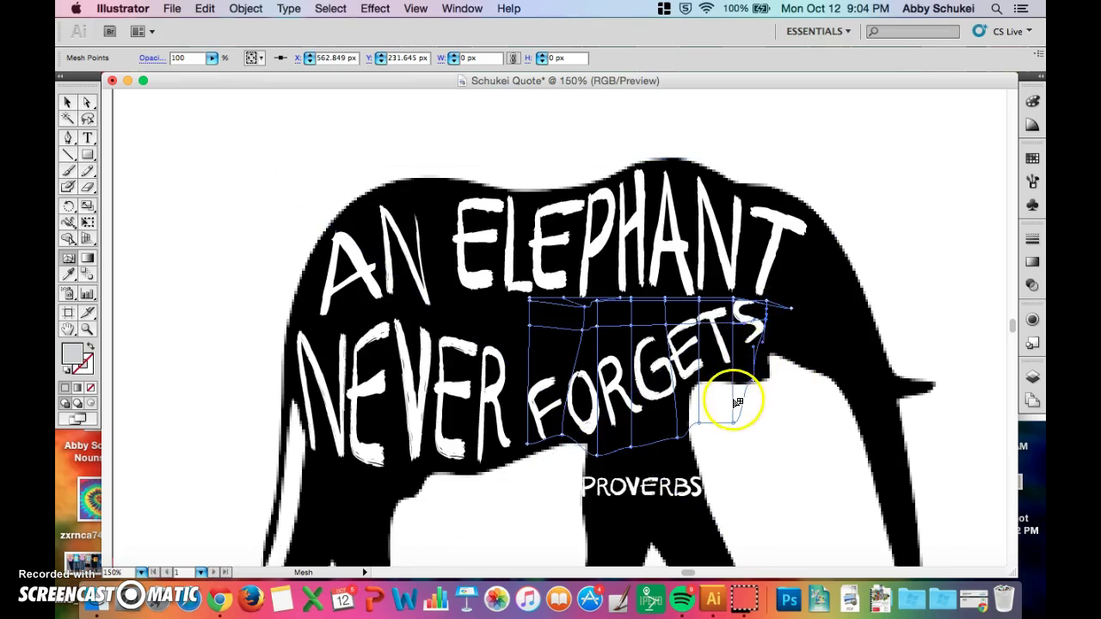
Deselect the FORGETS envelope and review the warped lettering inside the elephant silhouette
left_click(68, 104)
left_click(204, 239)
left_click(239, 326)
scroll(239, 321, "up", 3)
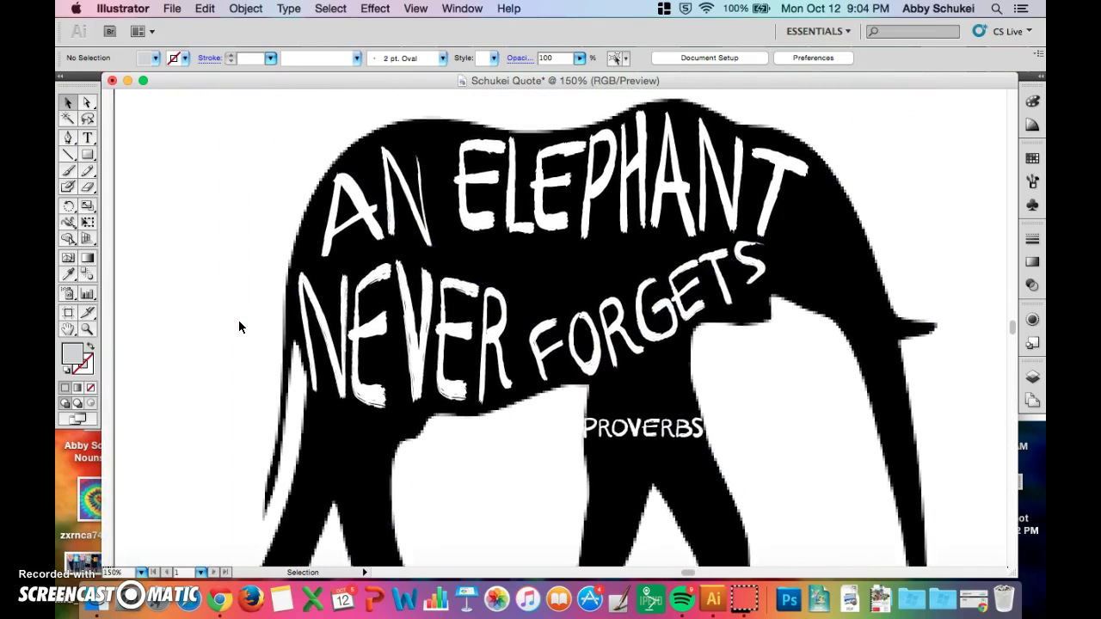
scroll(239, 321, "down", 1)
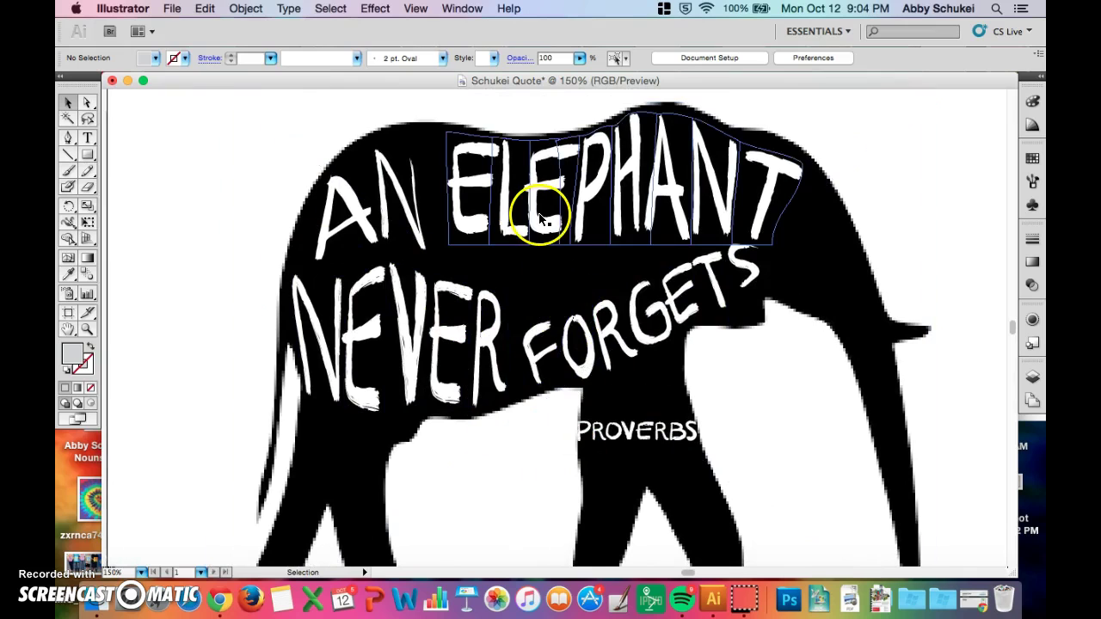
Lower the bottom mesh points of ELEPHANT's envelope beneath the first E, the L and the second E to stretch those letters downward
left_click(531, 217)
left_click_drag(531, 248, 528, 246)
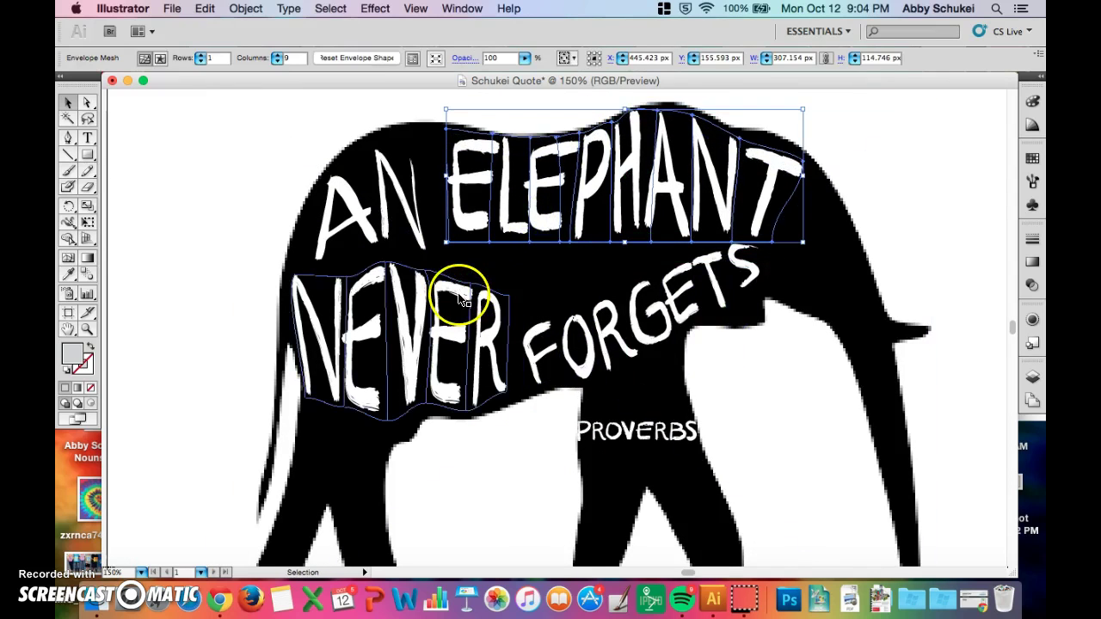
left_click(70, 260)
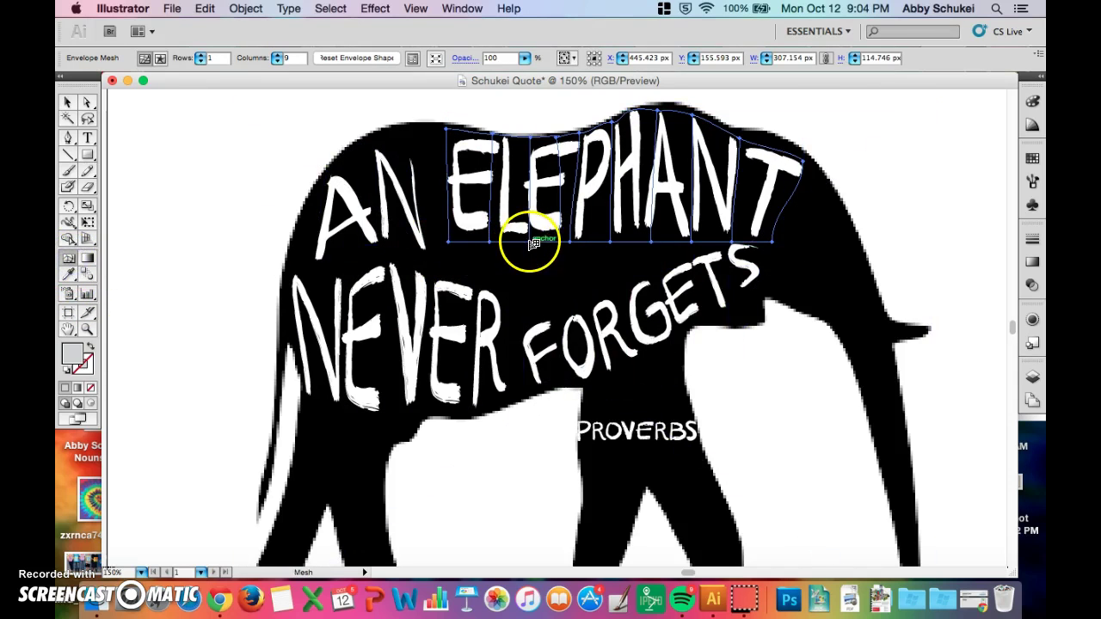
left_click_drag(531, 243, 462, 248)
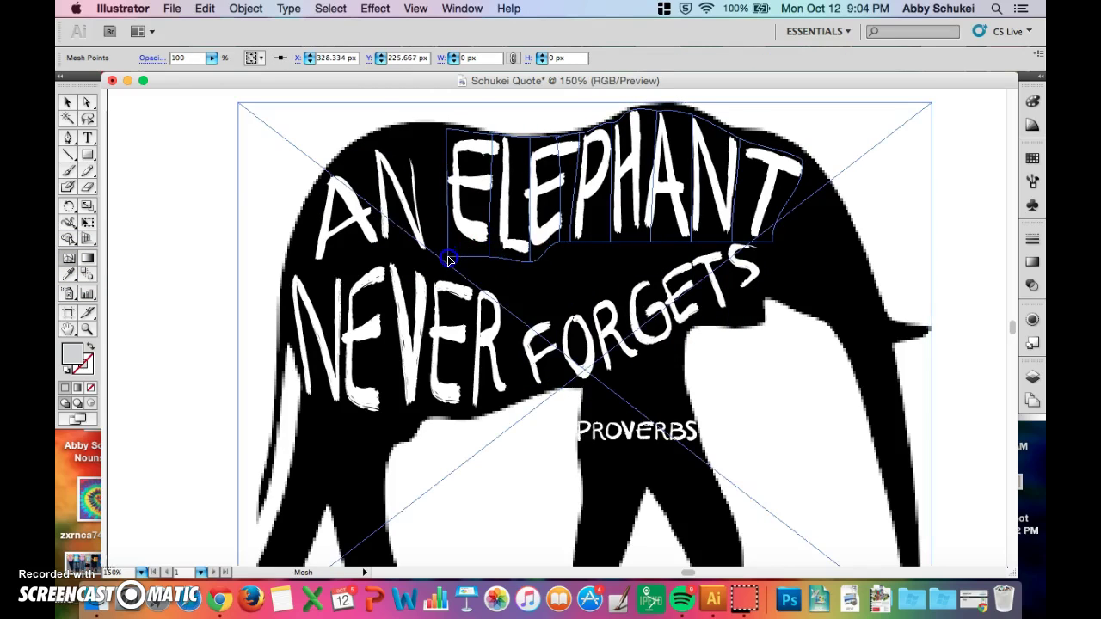
left_click(448, 259)
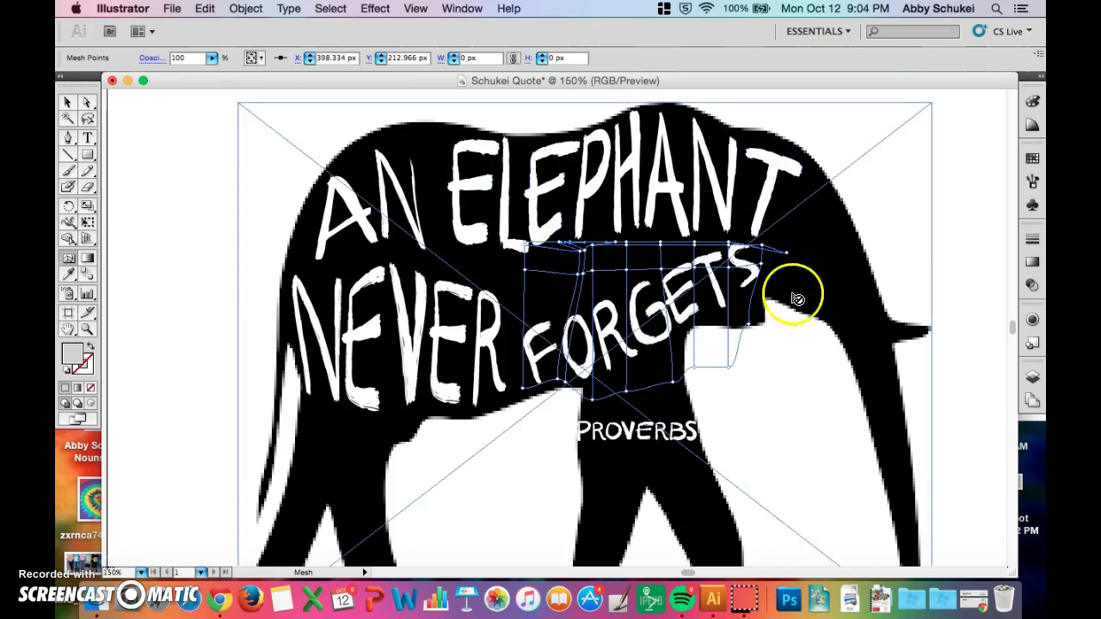
Reselect ELEPHANT's envelope, shift the overlapping mesh point between its second E and FORGETS slightly down, and deselect the lettering
left_click(85, 102)
left_click(651, 160)
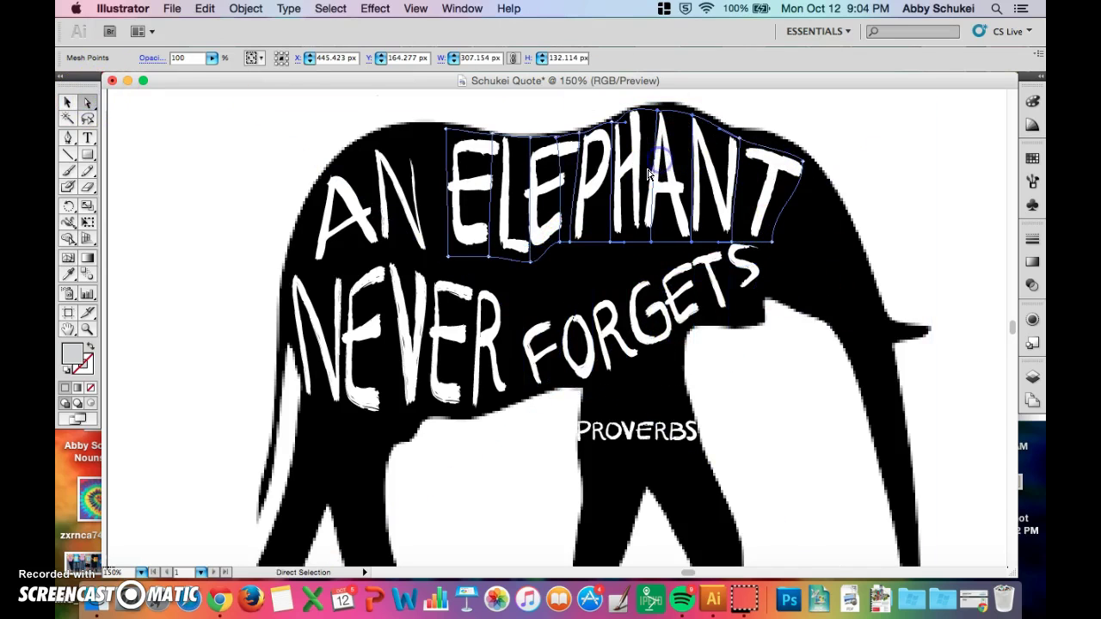
left_click(68, 257)
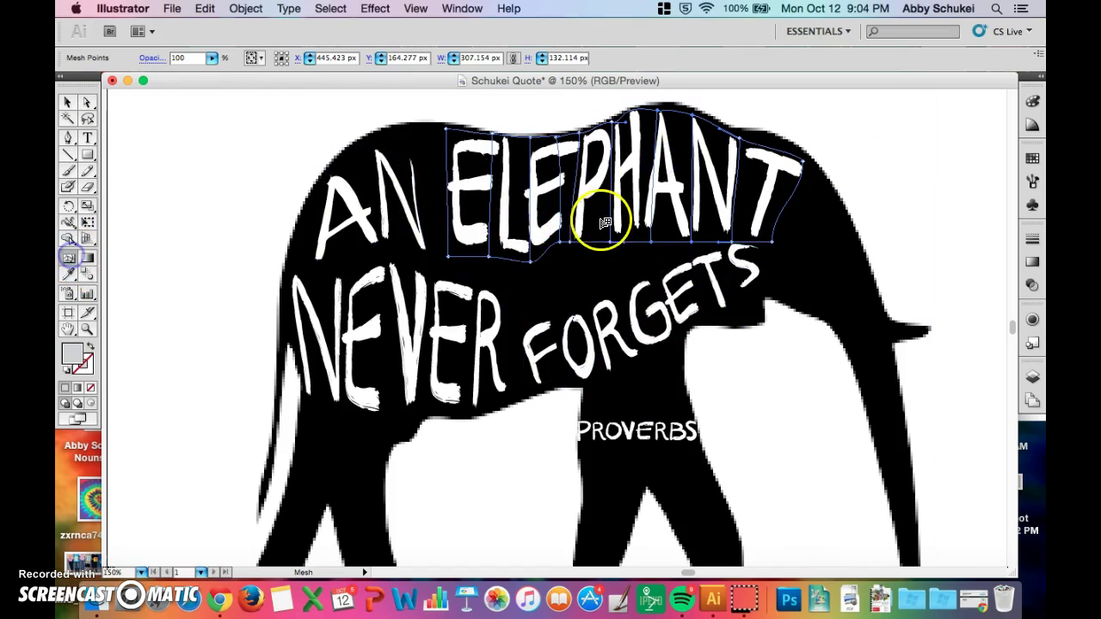
left_click_drag(560, 242, 560, 263)
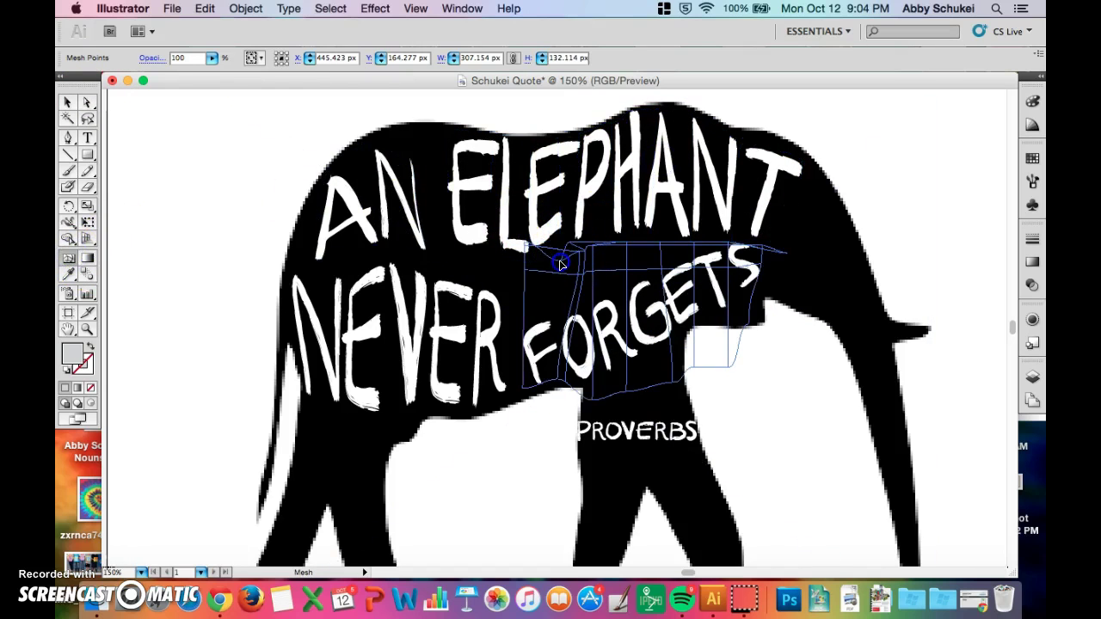
left_click(567, 243)
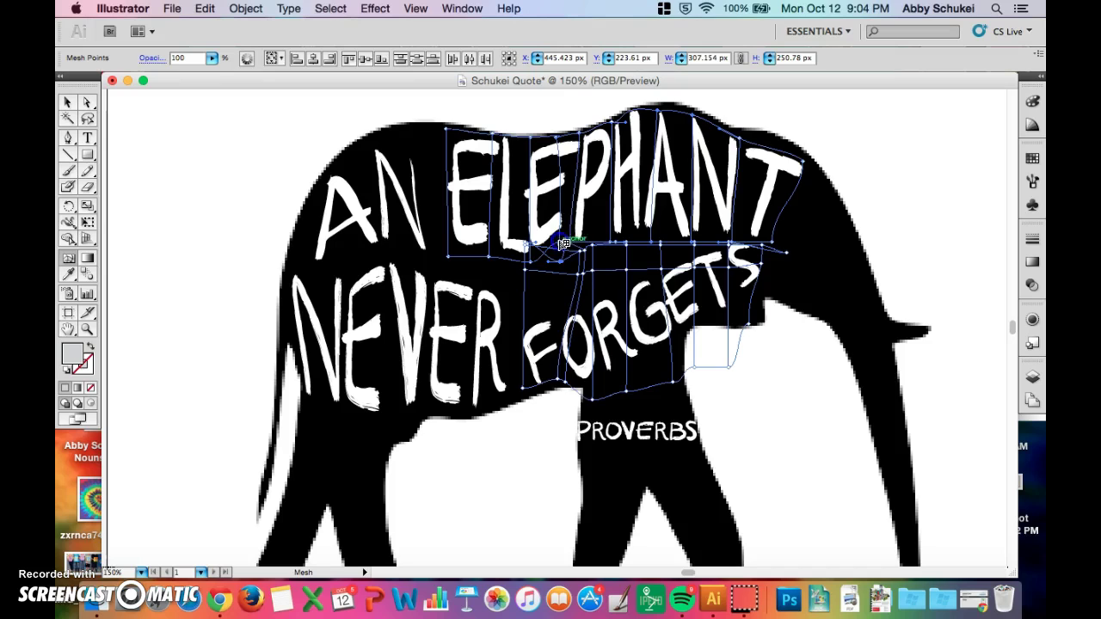
left_click_drag(559, 261, 572, 257)
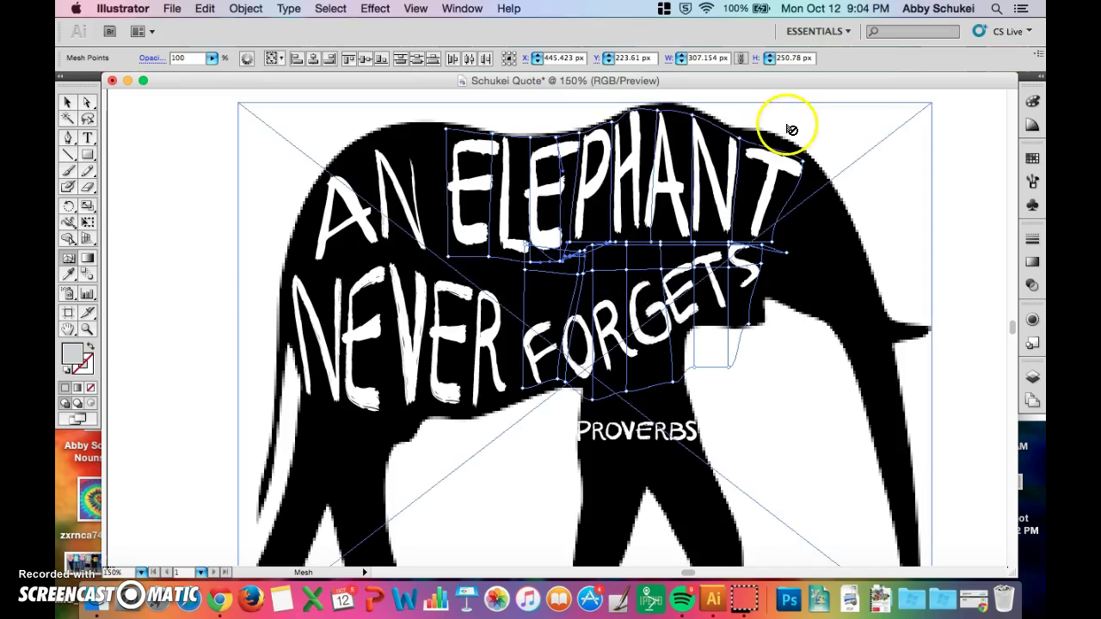
left_click(811, 33)
left_click(811, 32)
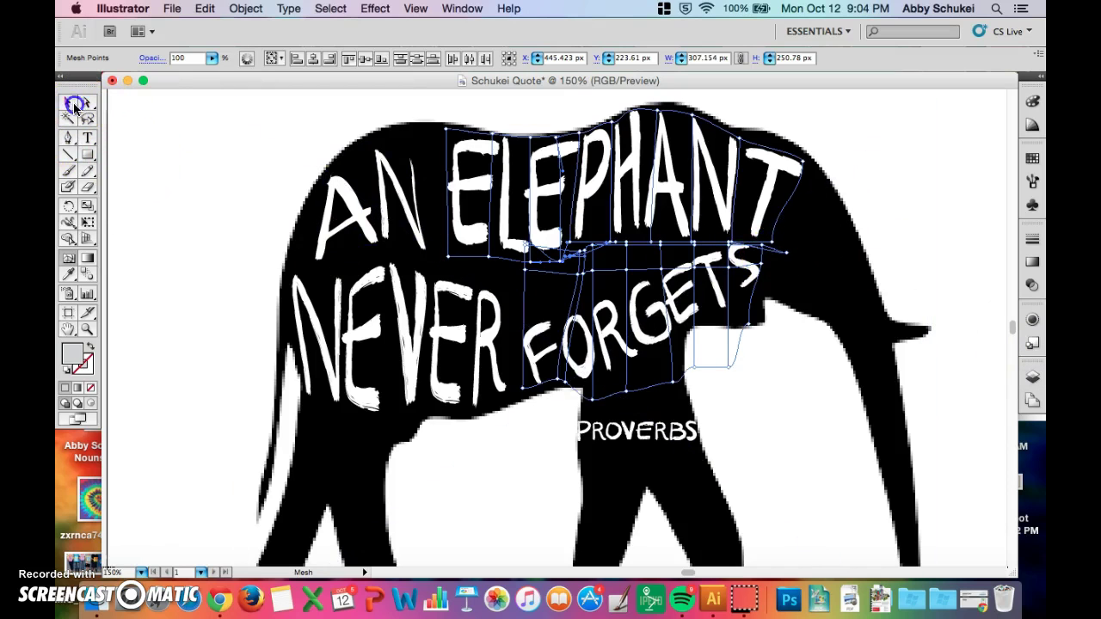
left_click(199, 170)
Rotate the PROVERBS text to match the slope of the elephant's trunk and place it on the upper trunk beside the tusk
left_click(641, 430)
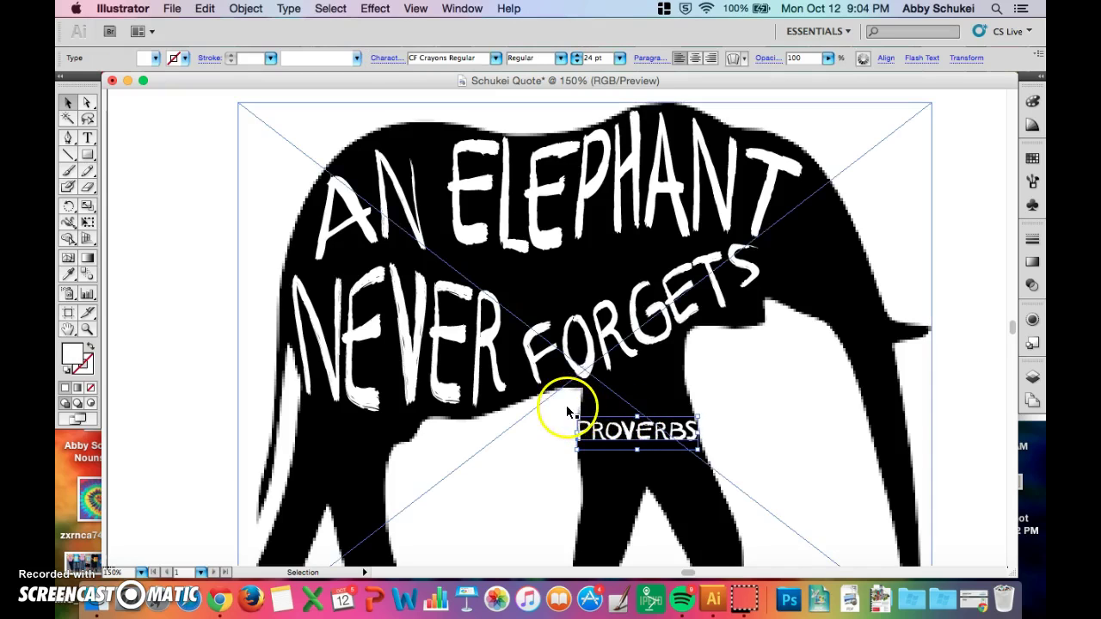
left_click_drag(581, 411, 626, 379)
left_click_drag(632, 430, 686, 490)
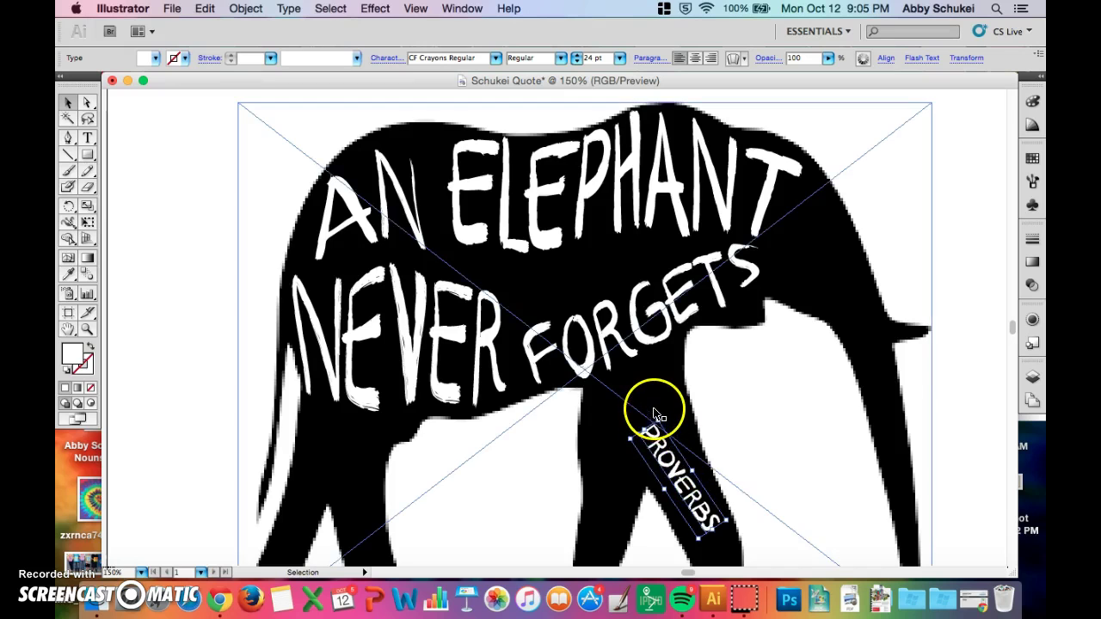
mouse_move(657, 416)
left_mouse_down()
mouse_move(676, 416)
mouse_move(659, 408)
left_mouse_up()
left_click_drag(680, 487, 874, 375)
left_click_drag(845, 292, 863, 349)
left_click(848, 327)
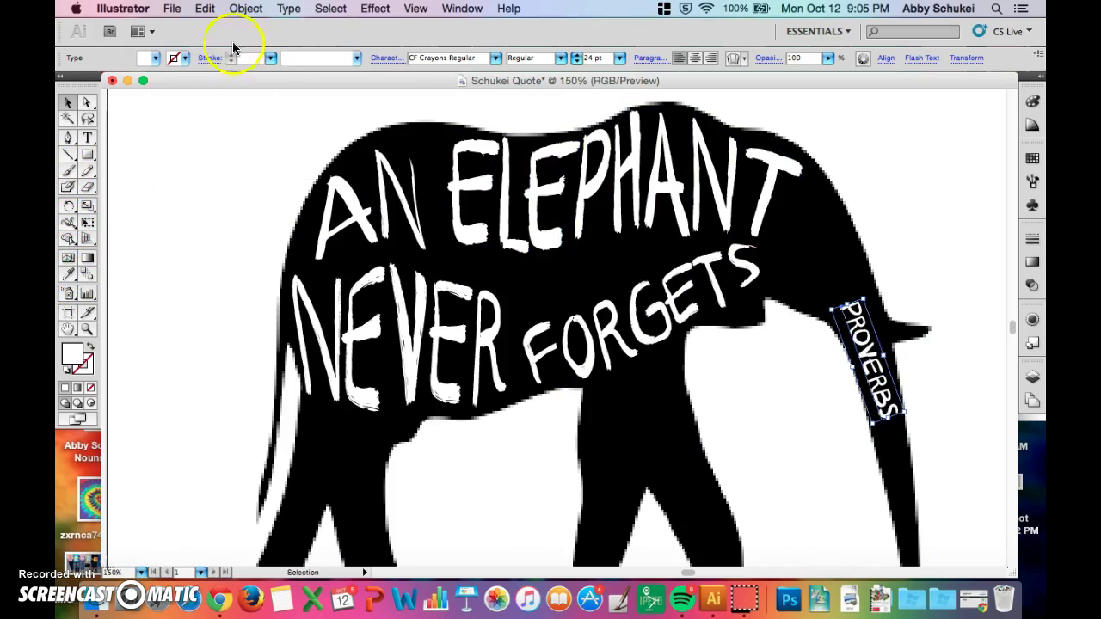
Apply an envelope mesh with 1 row and 8 columns to the PROVERBS text
left_click(245, 8)
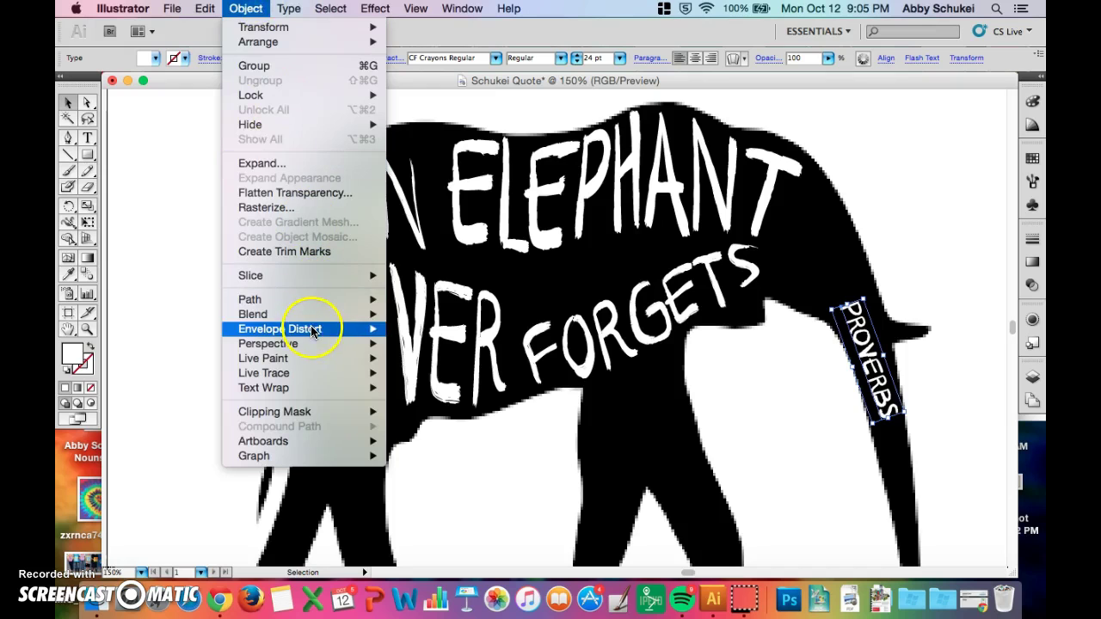
mouse_move(310, 335)
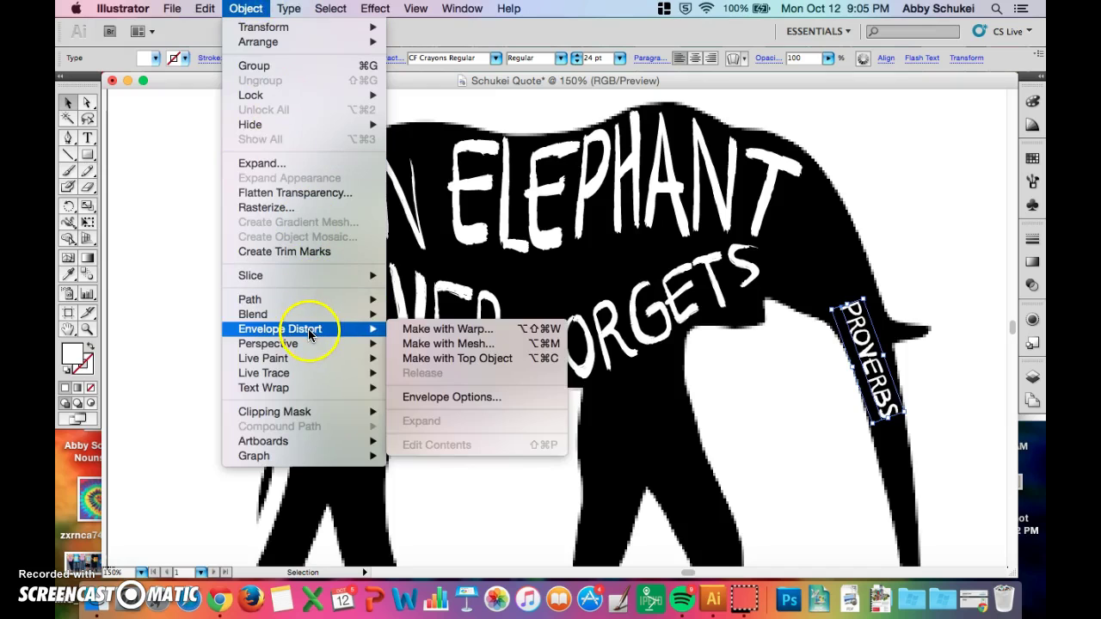
left_click(428, 345)
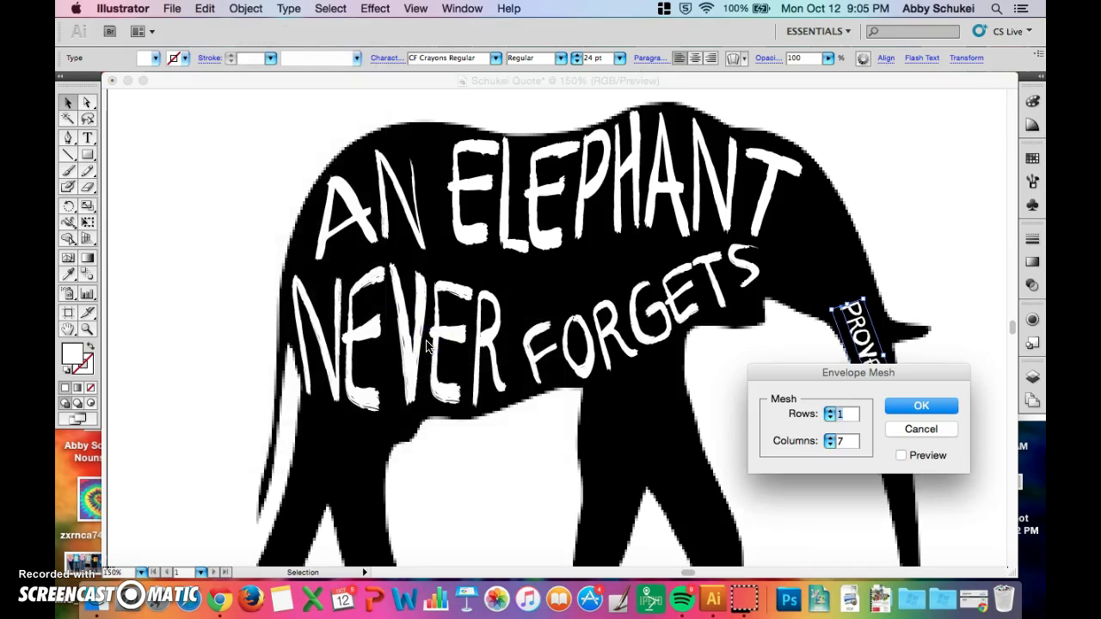
left_click_drag(804, 376, 810, 433)
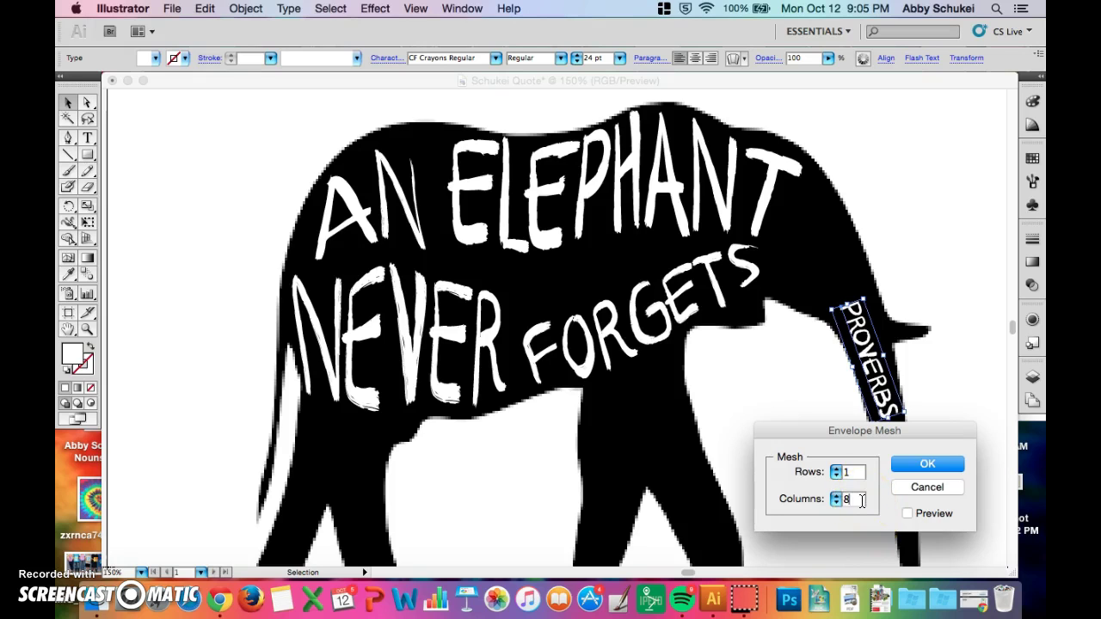
left_click(921, 465)
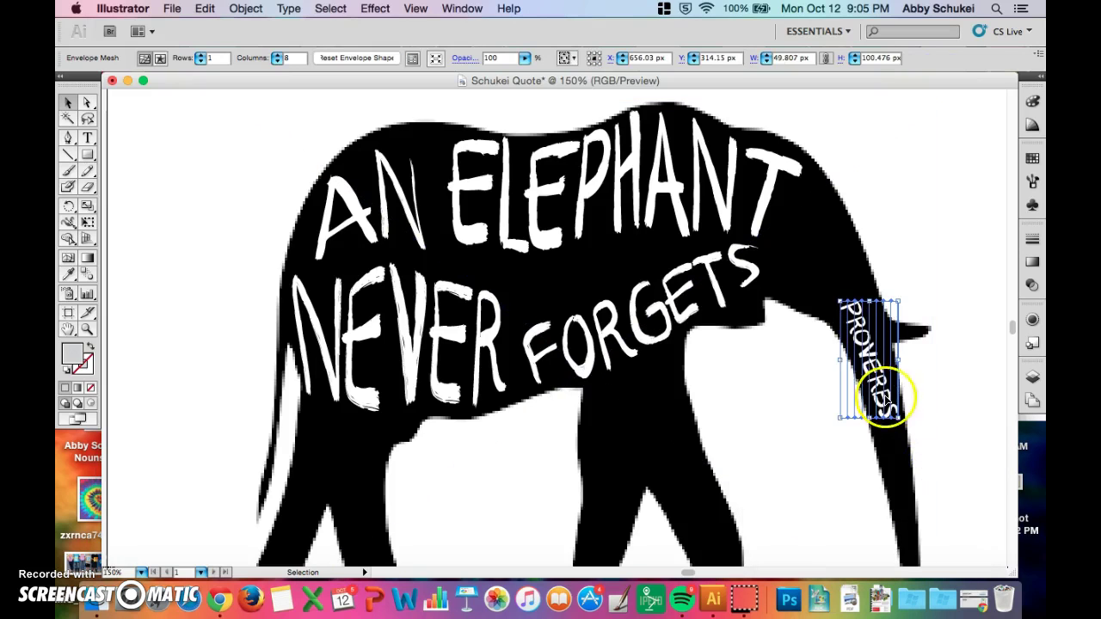
Try to pull the top and bottom mesh points of PROVERBS's envelope out toward the trunk's edges, and undo those moves
left_click_drag(850, 308, 850, 304)
left_click(69, 258)
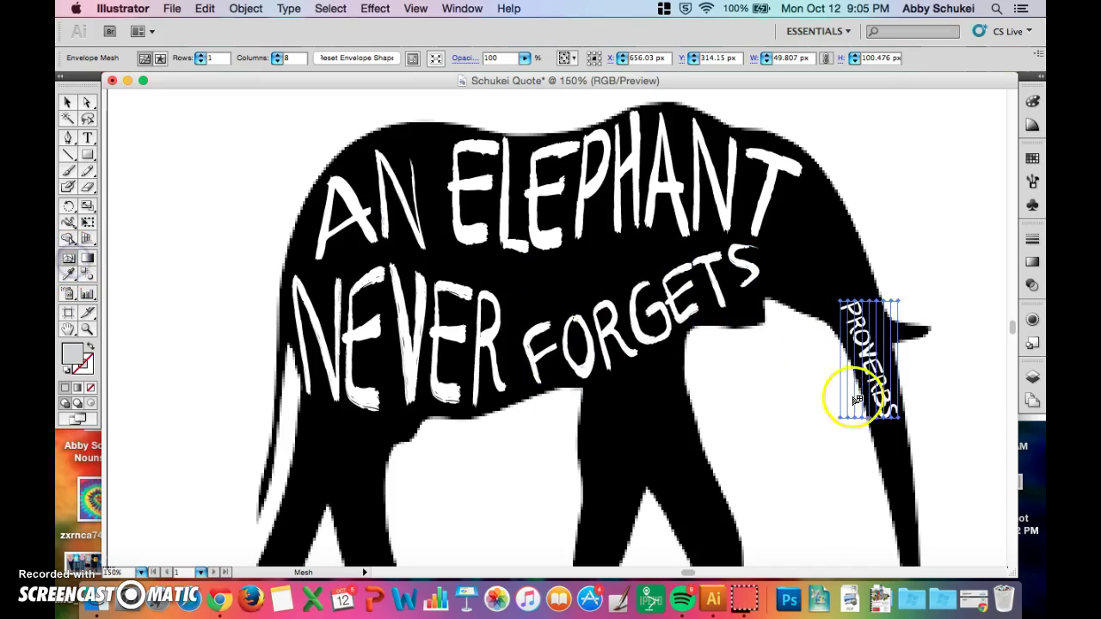
left_click(836, 300)
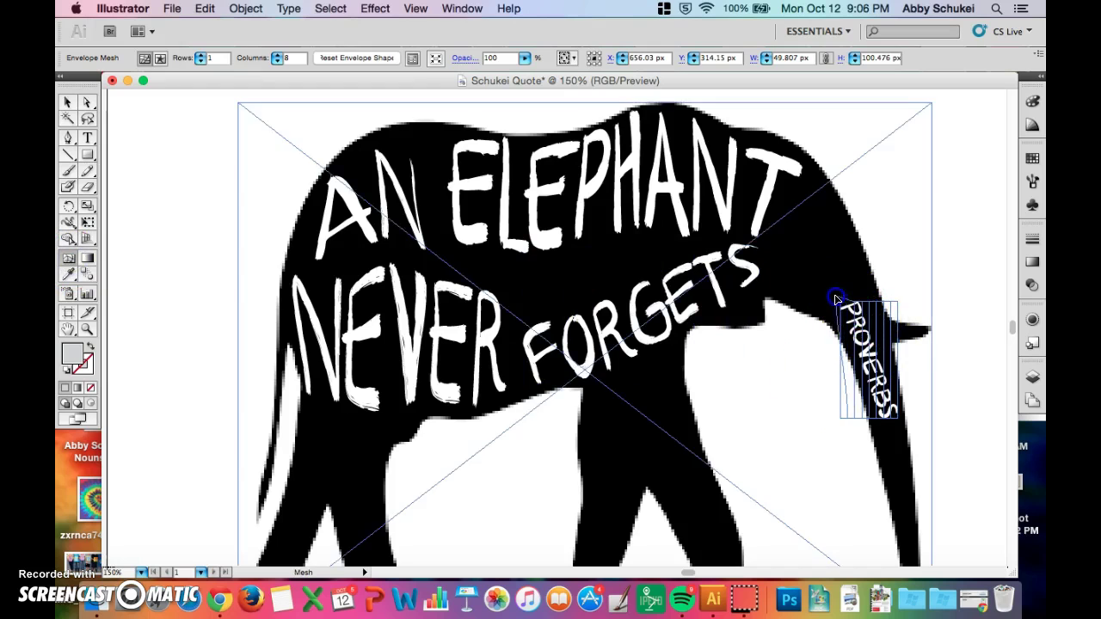
left_click(867, 301)
left_click_drag(863, 300, 877, 287)
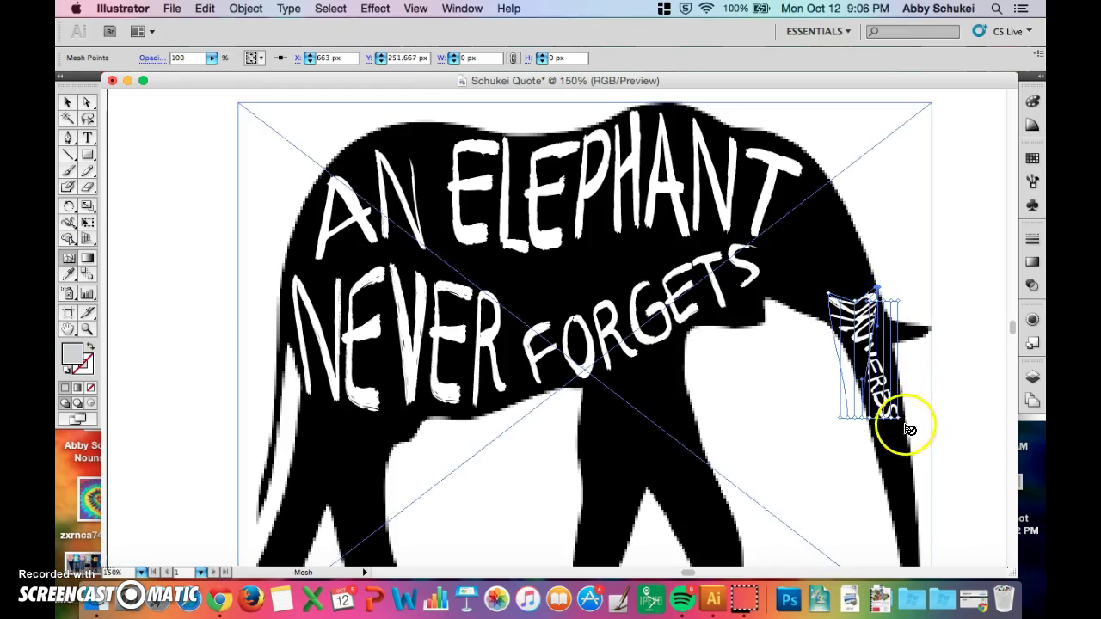
left_click_drag(874, 418, 888, 428)
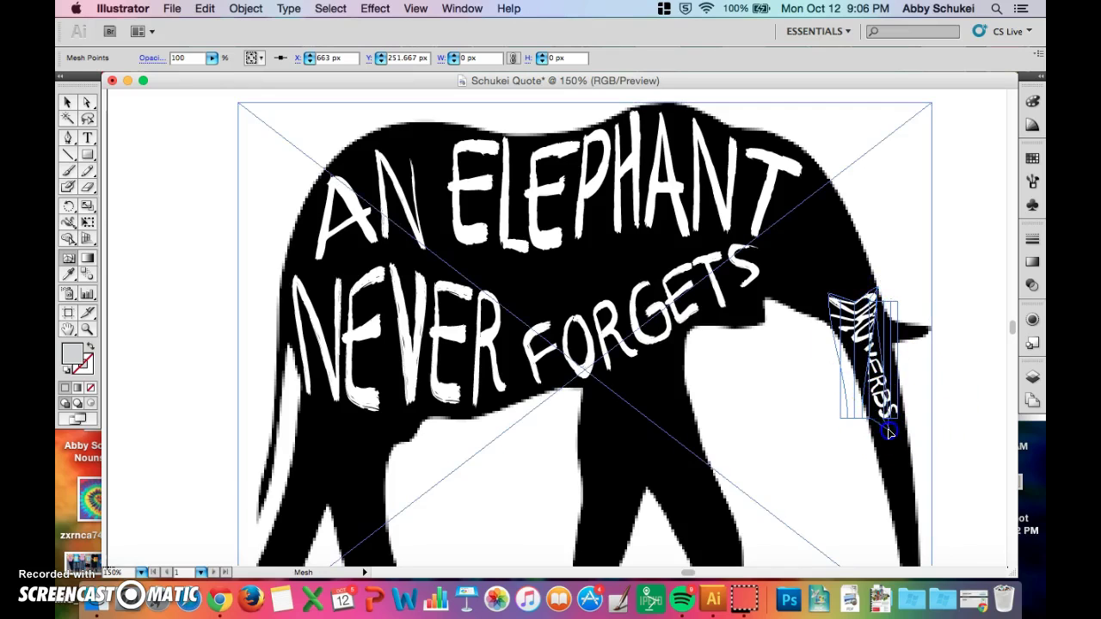
left_click(934, 477)
key("super+z")
key("super+z")
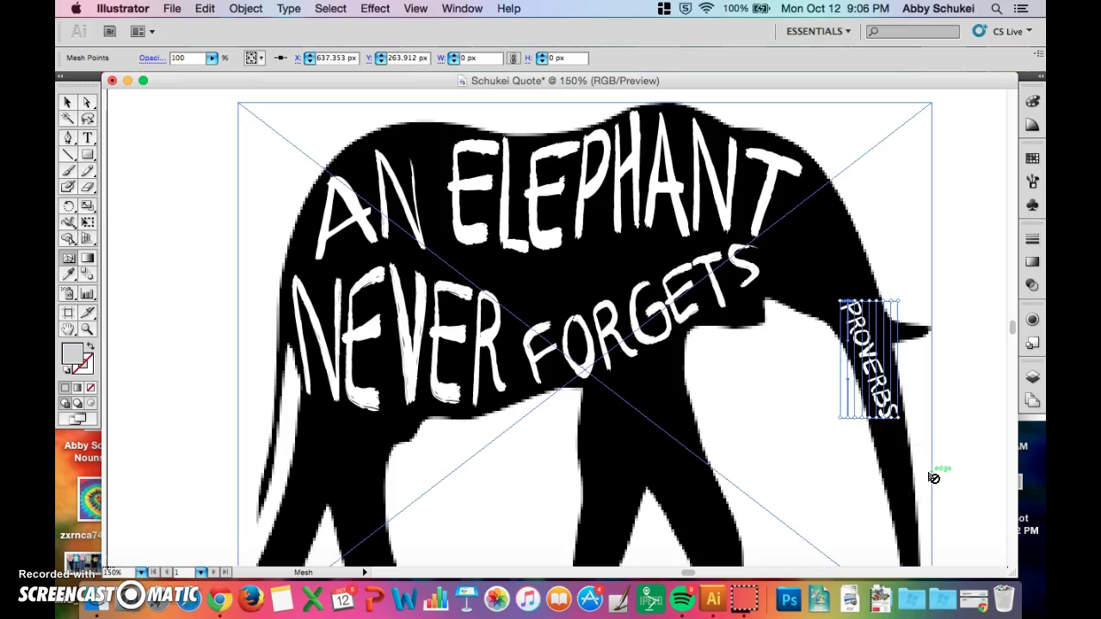
left_click(951, 517)
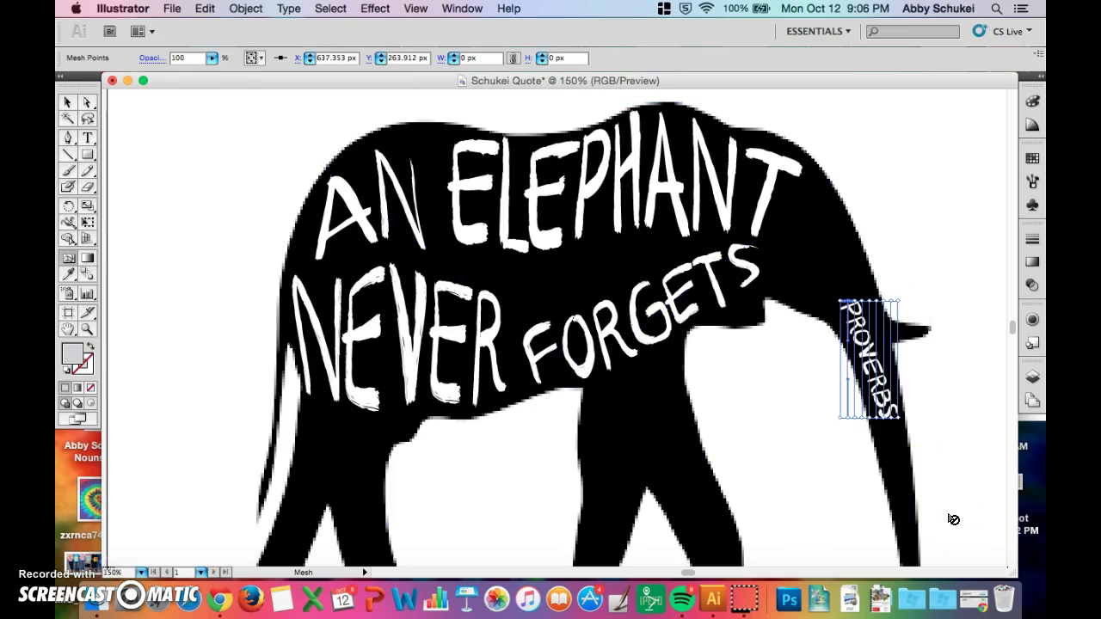
Try to raise the top mesh points of PROVERBS's envelope toward the forehead and add a mesh row across its middle
key("super+equal")
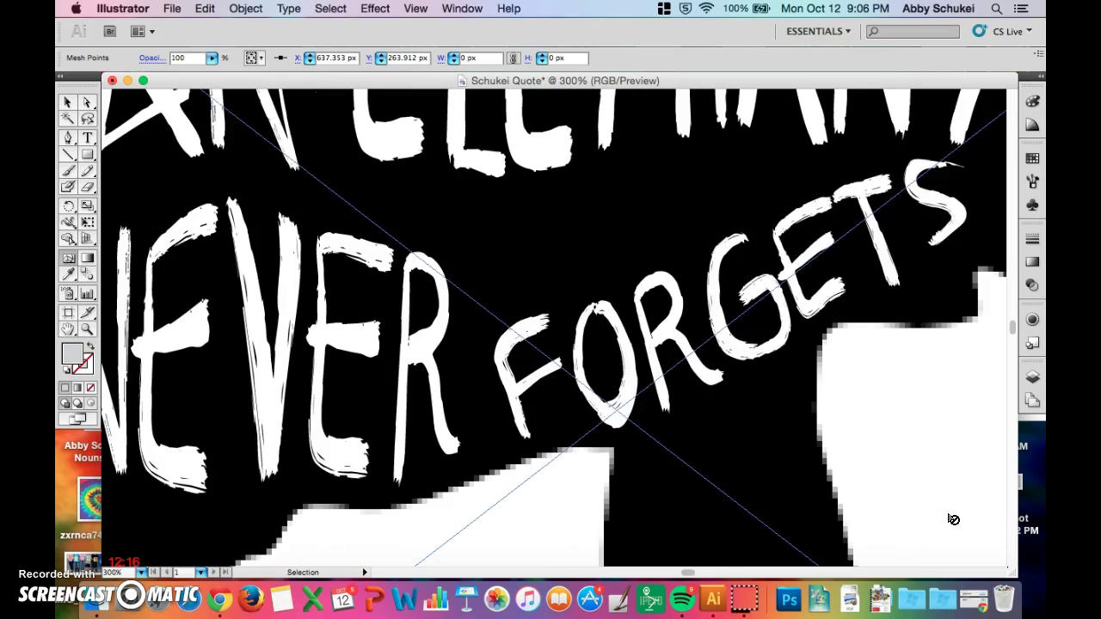
scroll(952, 483, "right", 5)
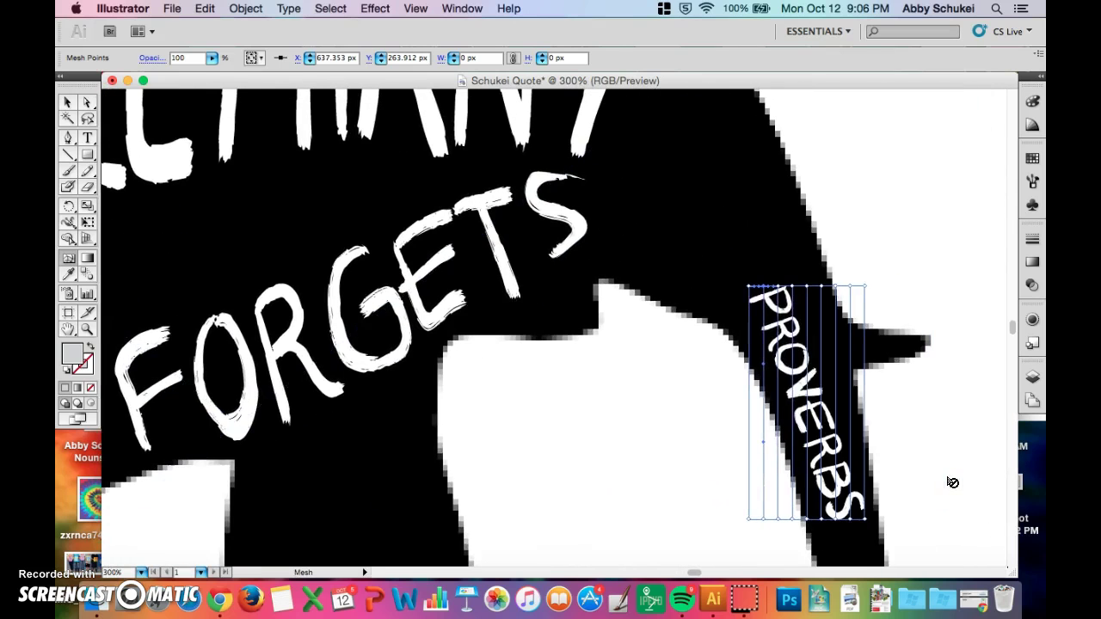
left_click_drag(756, 287, 790, 271)
right_click(802, 292)
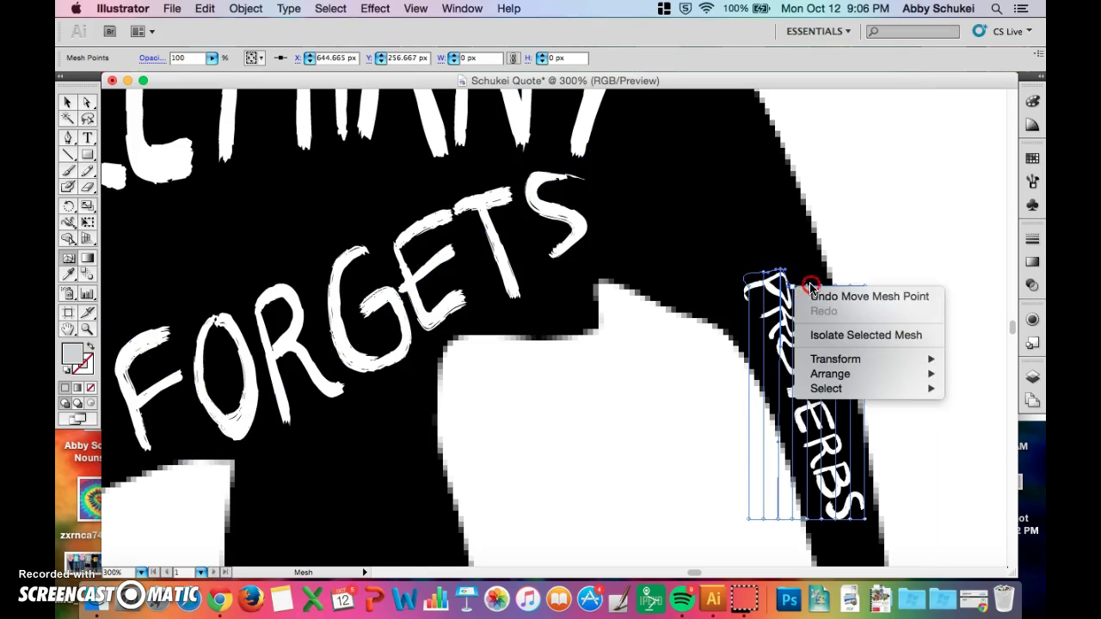
left_click(813, 296)
mouse_move(821, 273)
left_mouse_down()
mouse_move(818, 311)
mouse_move(838, 285)
left_mouse_up()
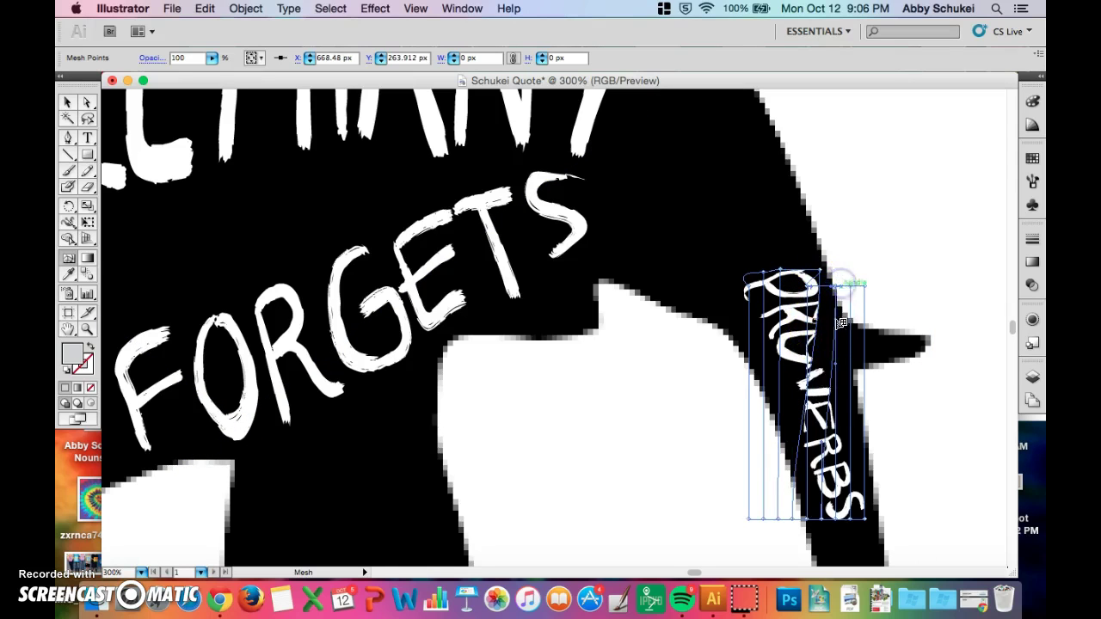
left_click(811, 380)
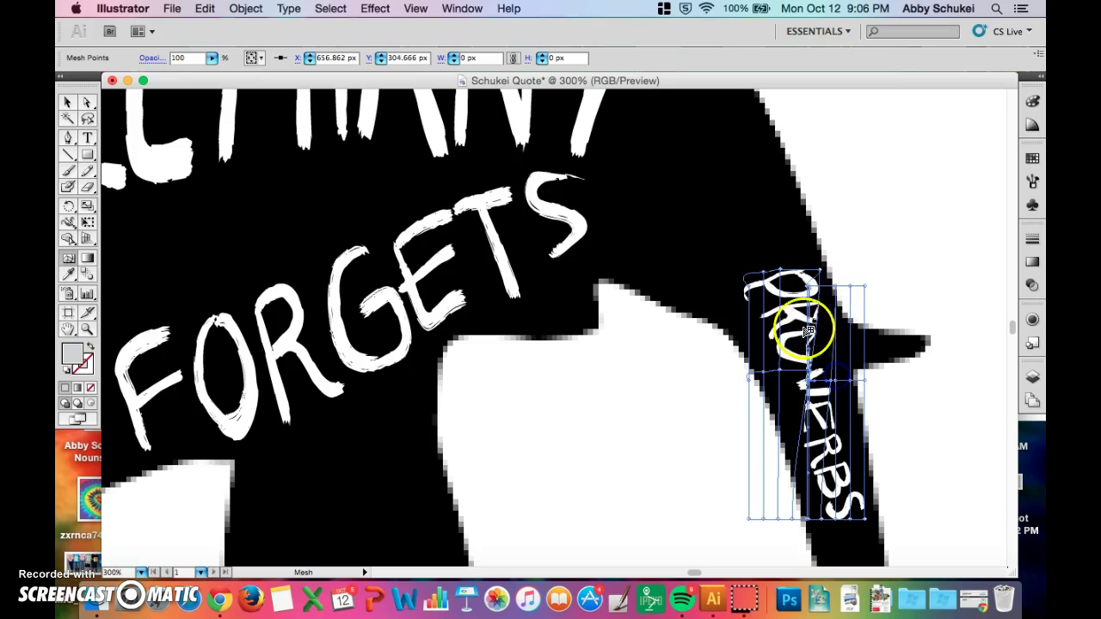
left_click_drag(817, 287, 813, 290)
left_click_drag(850, 336, 907, 472)
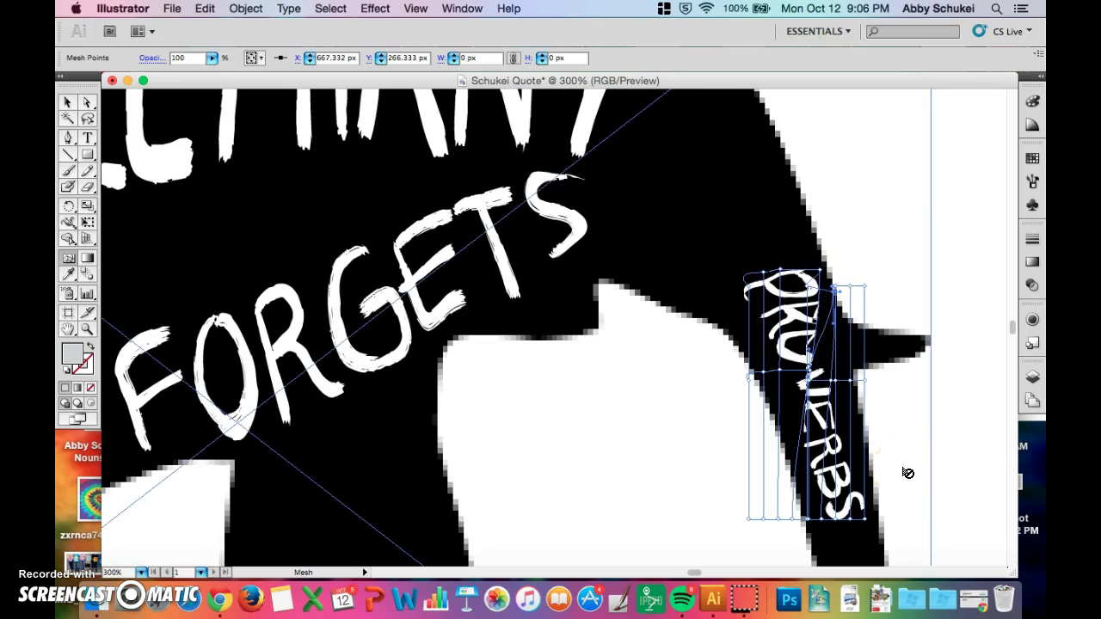
Undo all the mesh point edits and the added mesh row on PROVERBS's envelope
key("super+z")
key("super+z")
key("super+z")
key("super+z")
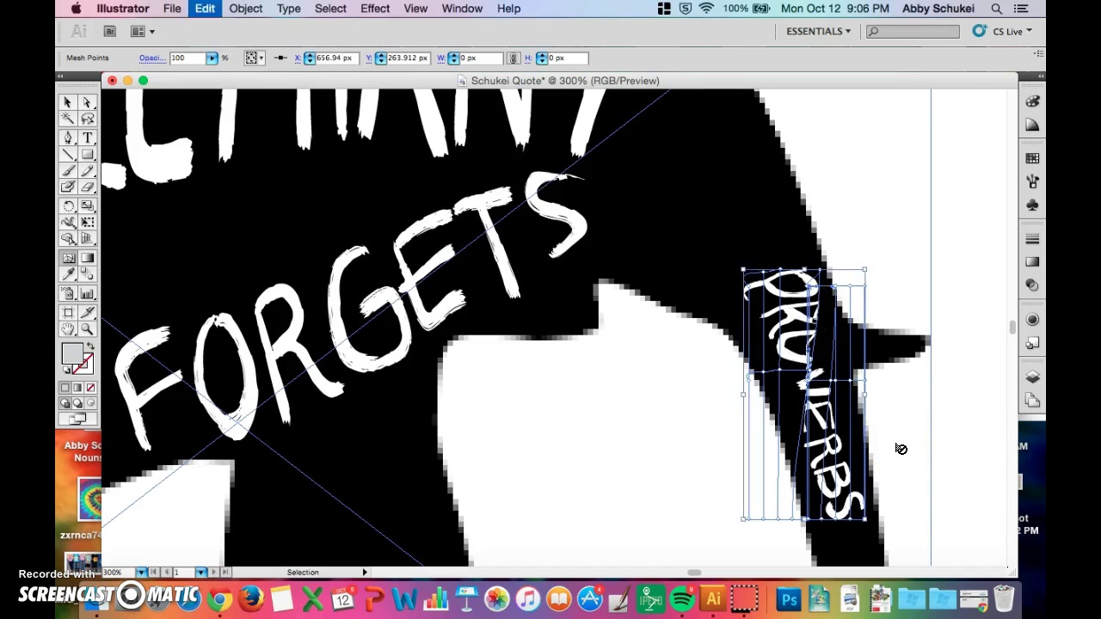
key("super+z")
key("super+z")
key("super+z")
key("super+z")
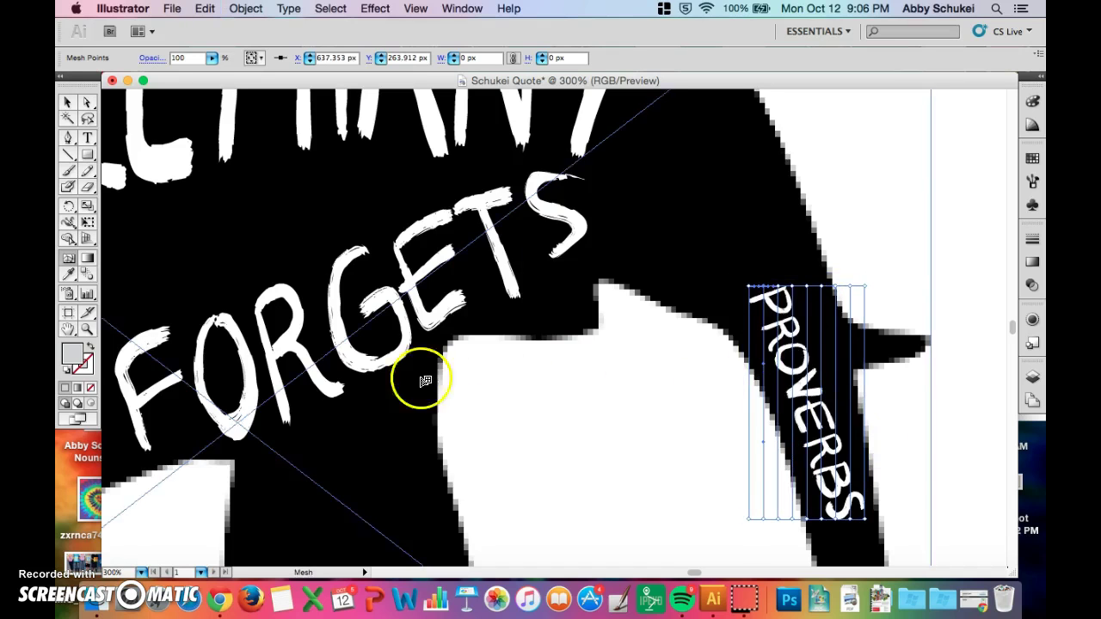
Deselect PROVERBS's envelope and review the complete quote lettering inside the elephant silhouette at 100% zoom
scroll(656, 454, "left", 5)
scroll(656, 454, "down", 4)
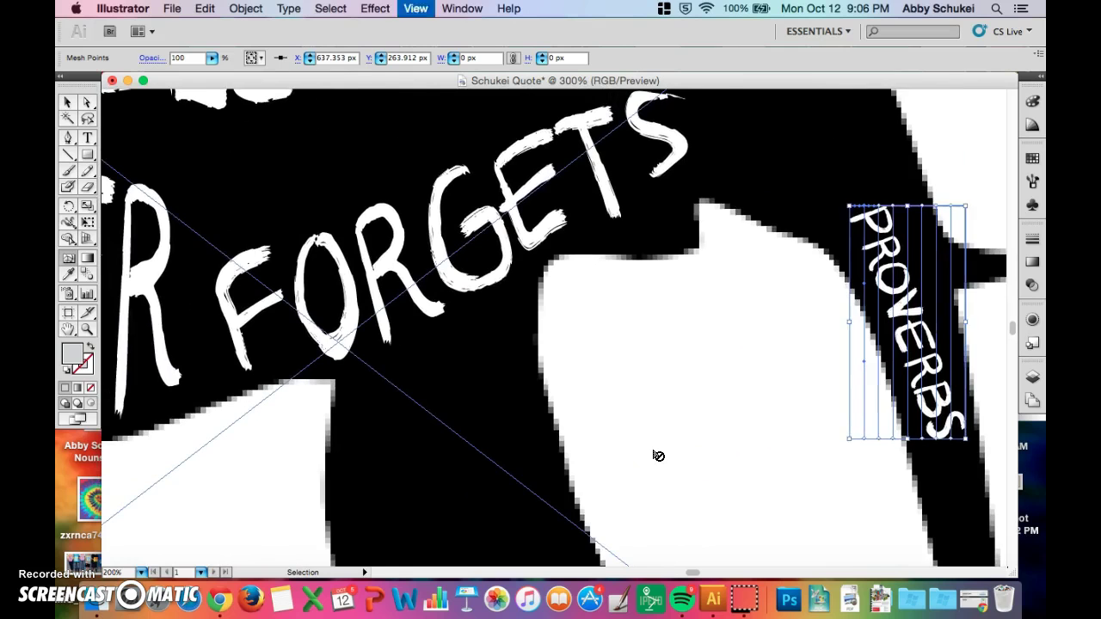
key("super+minus")
key("super+minus")
left_click(369, 221)
left_click(172, 189)
left_click(418, 258)
left_click(159, 164)
left_click(72, 105)
left_click(258, 197)
left_click(226, 156)
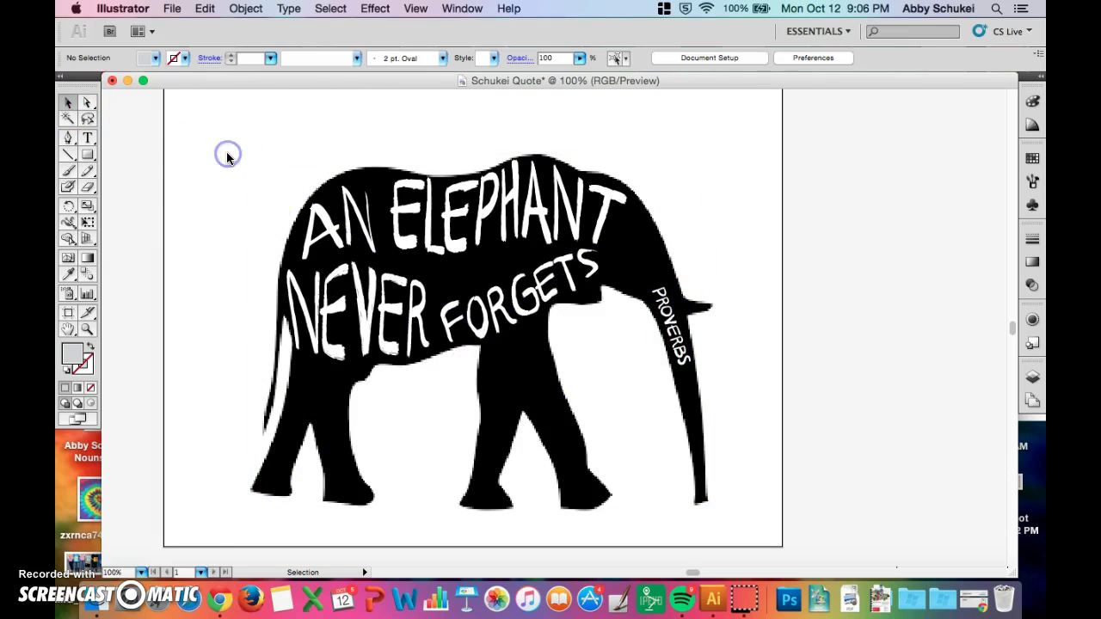
left_click(352, 103)
left_click(364, 233)
left_click(336, 242)
left_click(498, 351)
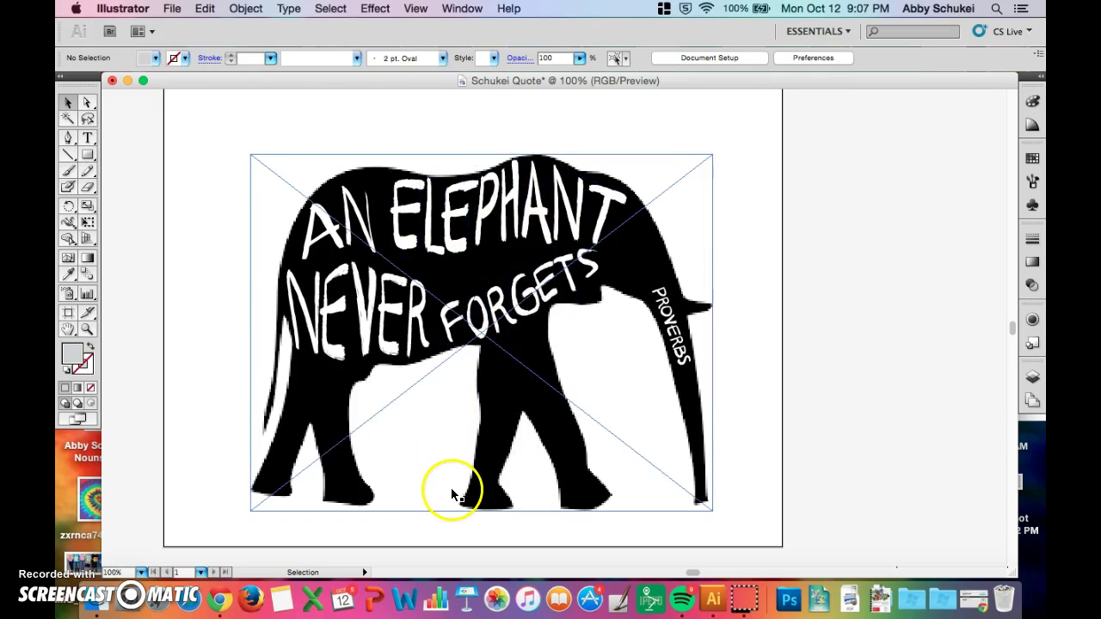
left_click(160, 425)
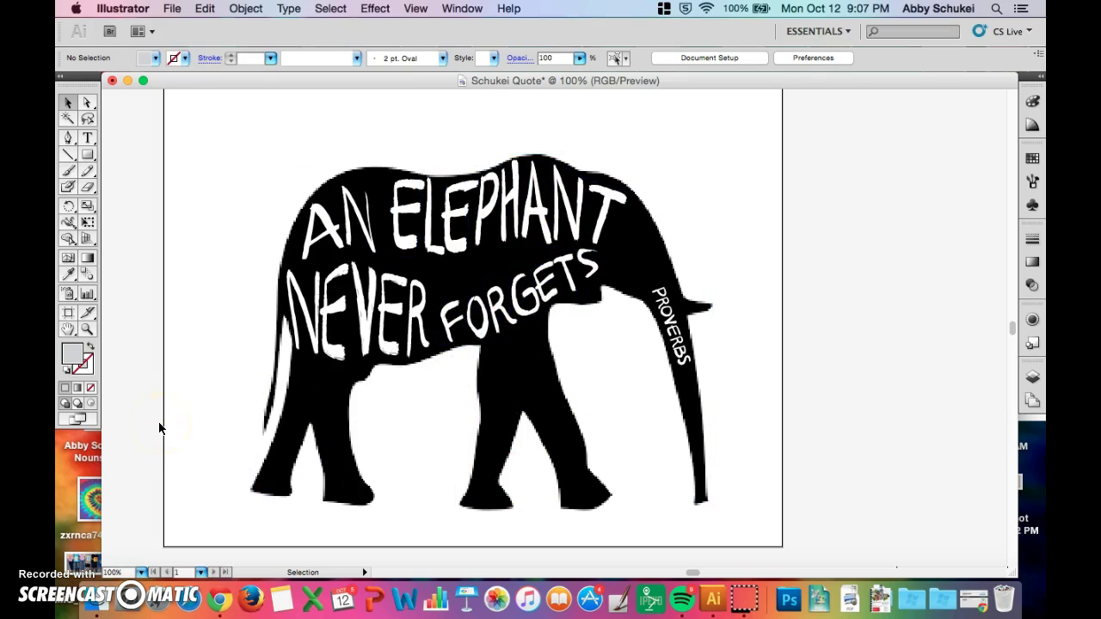